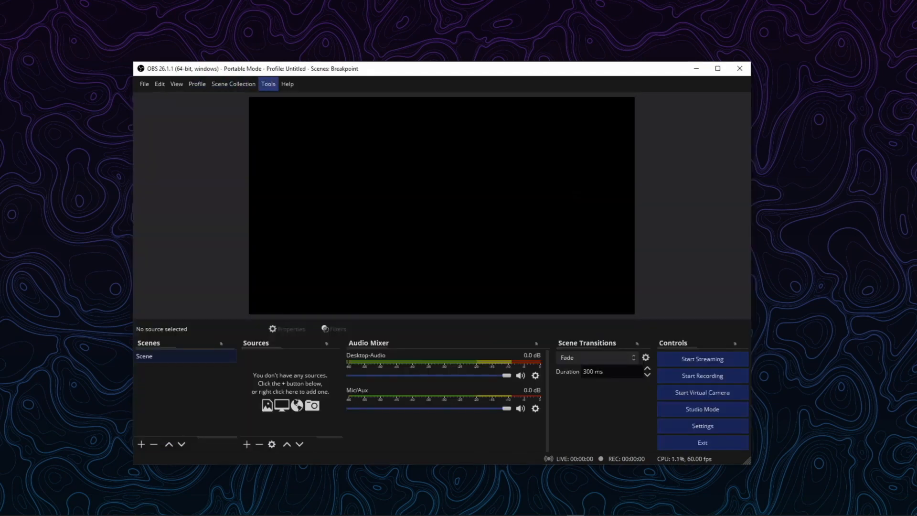
# Install the Modern theme from the OWN3D Pro overlay and alerts collection and show its Ending scene
pyautogui.click(305, 84)
pyautogui.click(287, 186)
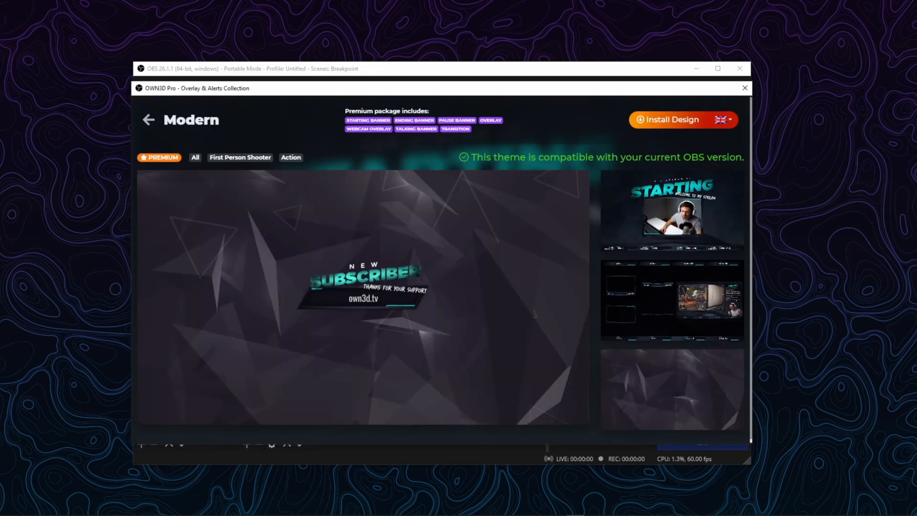
pyautogui.click(668, 119)
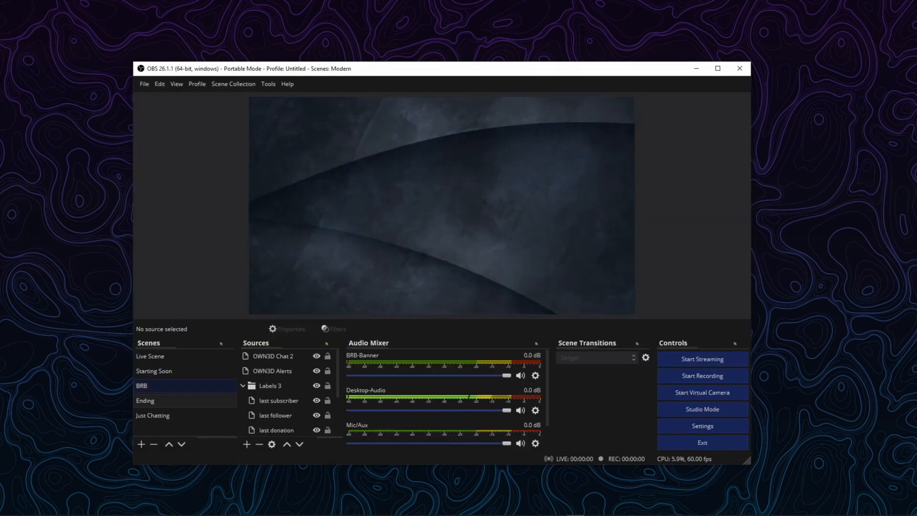
pyautogui.click(163, 400)
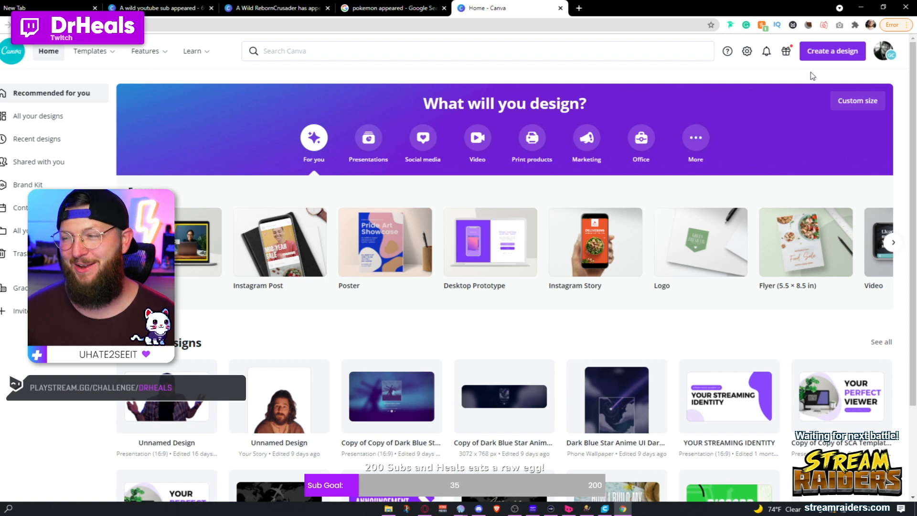
# Switch to Canva and create a new custom-size design of 600 × 200 px
pyautogui.click(829, 53)
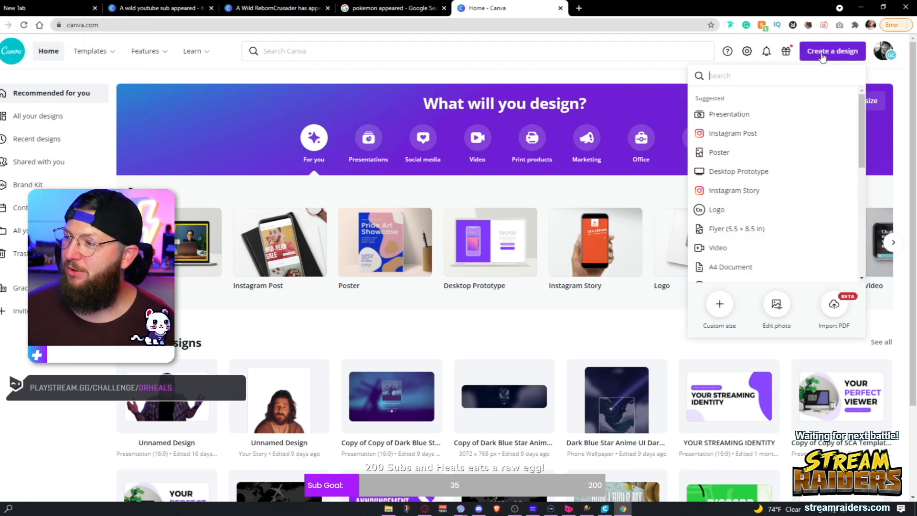
pyautogui.click(717, 306)
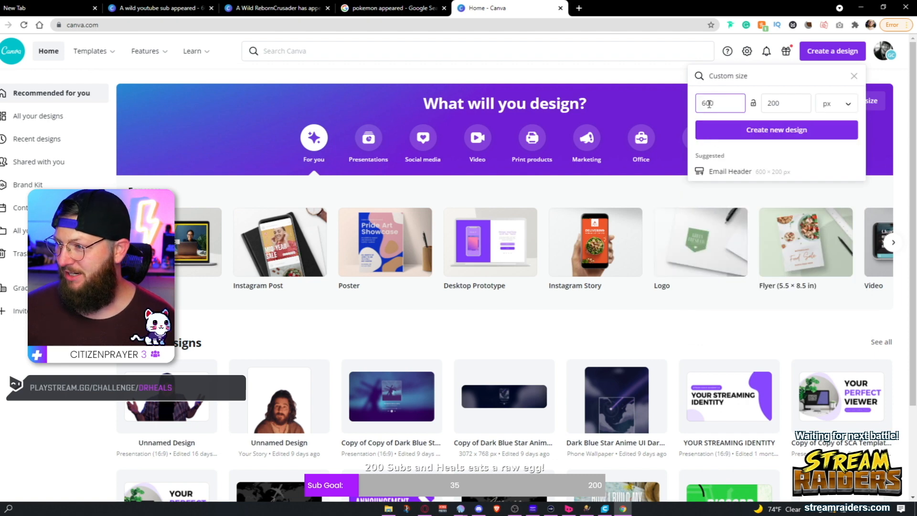
pyautogui.doubleClick(788, 101)
pyautogui.click(797, 108)
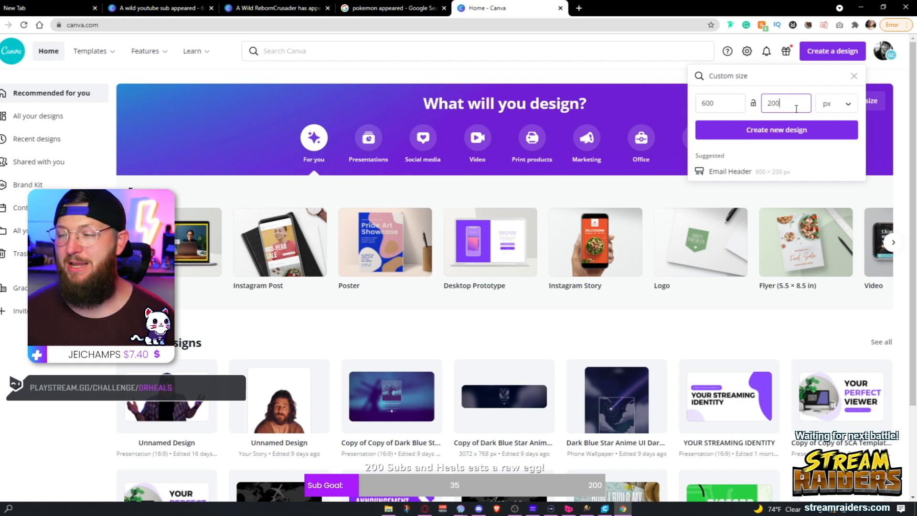
pyautogui.doubleClick(710, 104)
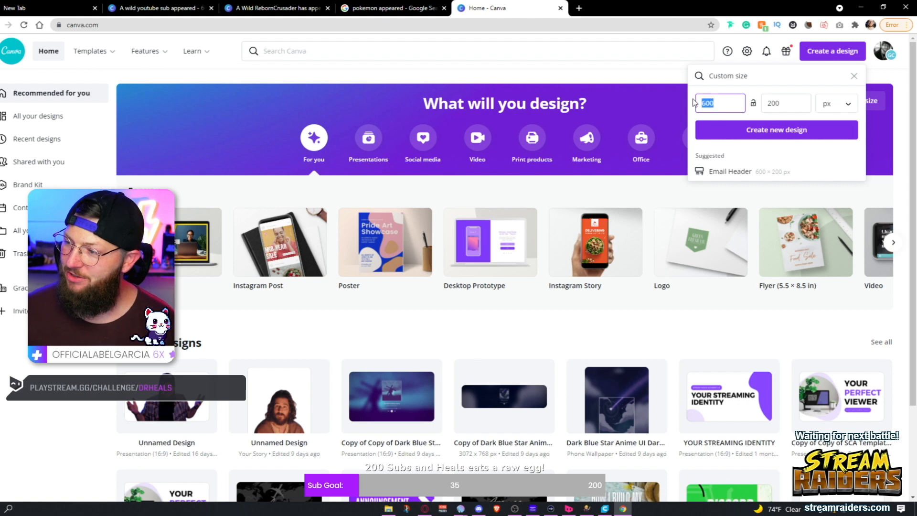
pyautogui.doubleClick(775, 103)
pyautogui.click(768, 134)
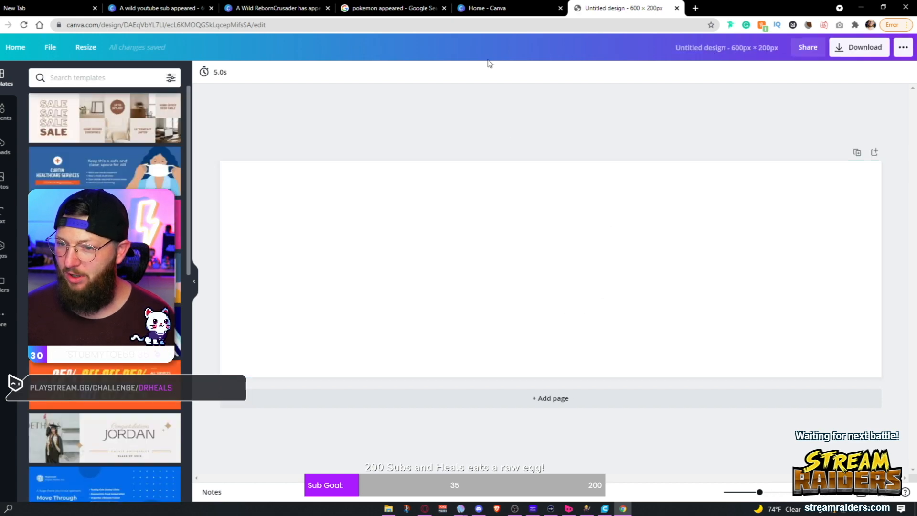
# Examine the "pokemon appeared" Google image results as a reference for the text box, then return to the blank design
pyautogui.moveTo(387, 7); pyautogui.dragTo(636, 12)
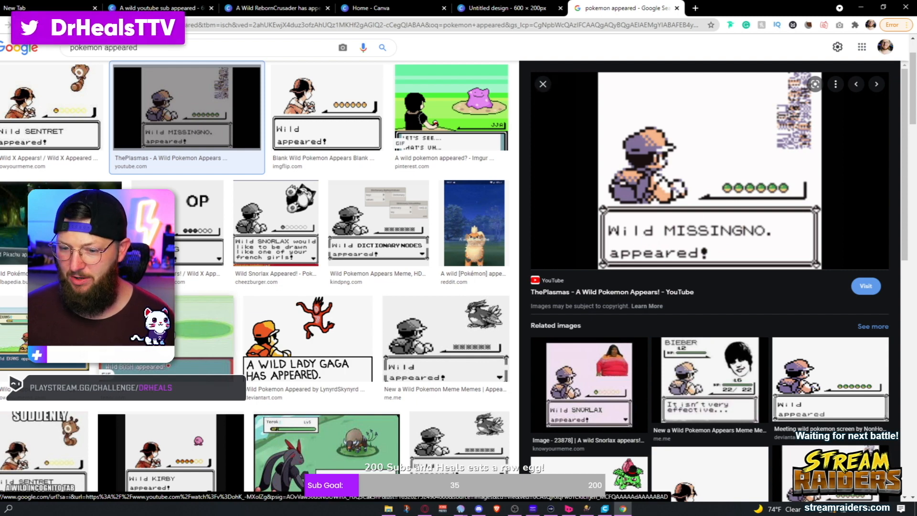
pyautogui.click(203, 335)
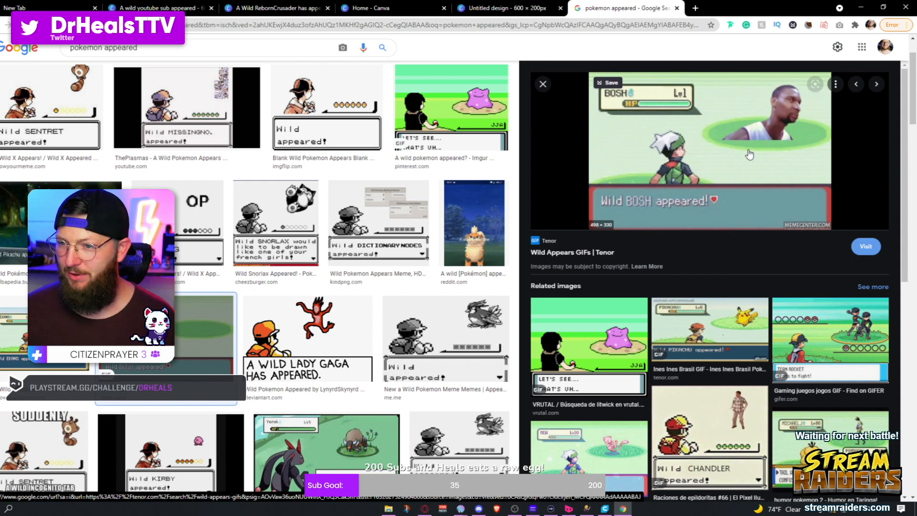
pyautogui.click(206, 123)
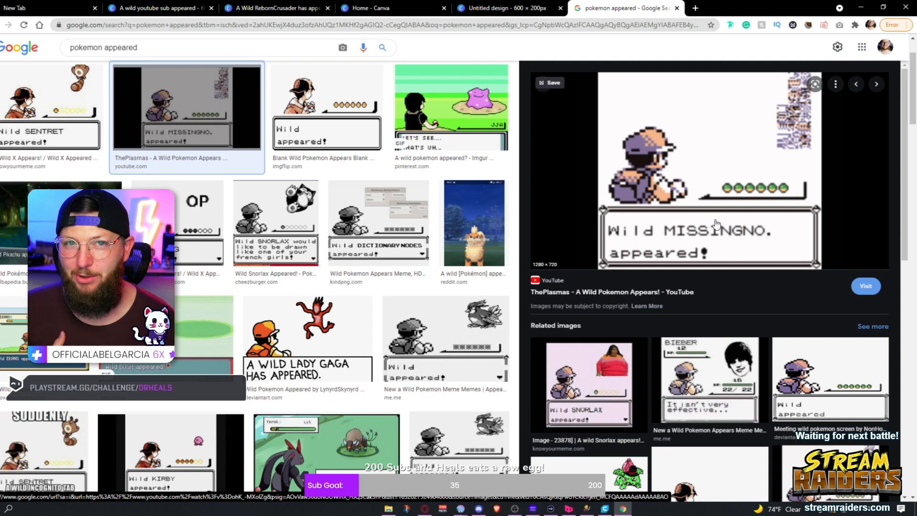
pyautogui.click(494, 5)
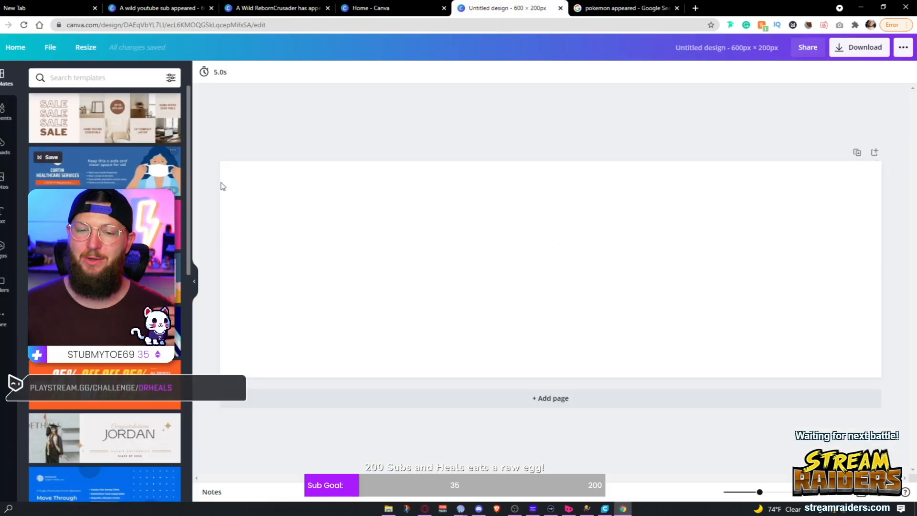
pyautogui.click(613, 12)
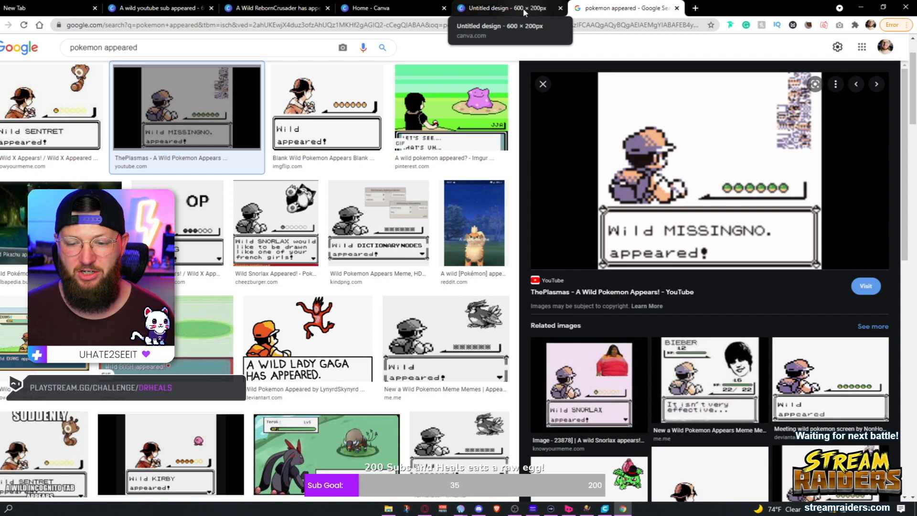
pyautogui.click(497, 10)
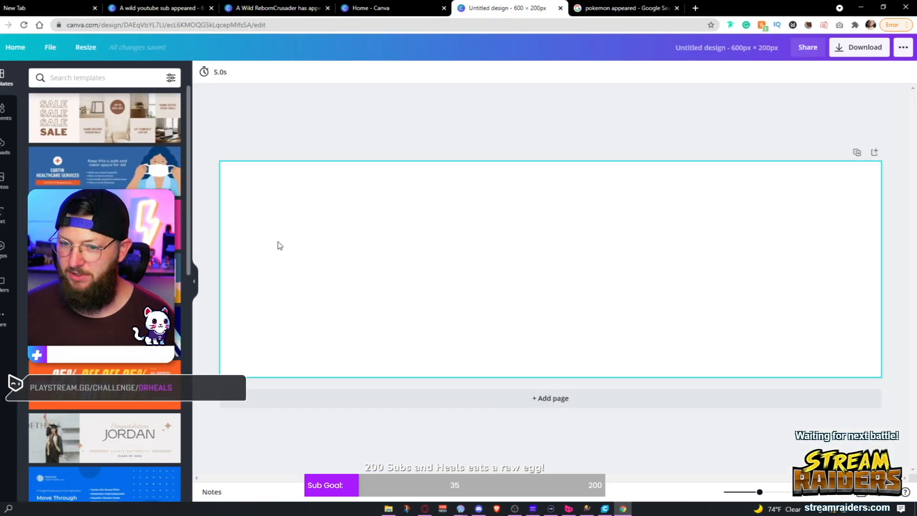
# Add a square shape with rounded corners from the Lines & Shapes elements to the blank page
pyautogui.click(2, 111)
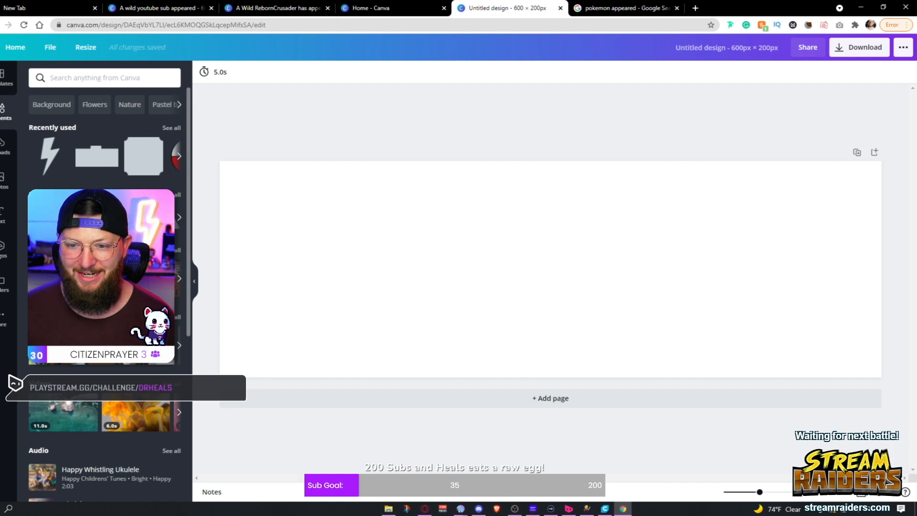
pyautogui.scroll(-2, 62, 107)
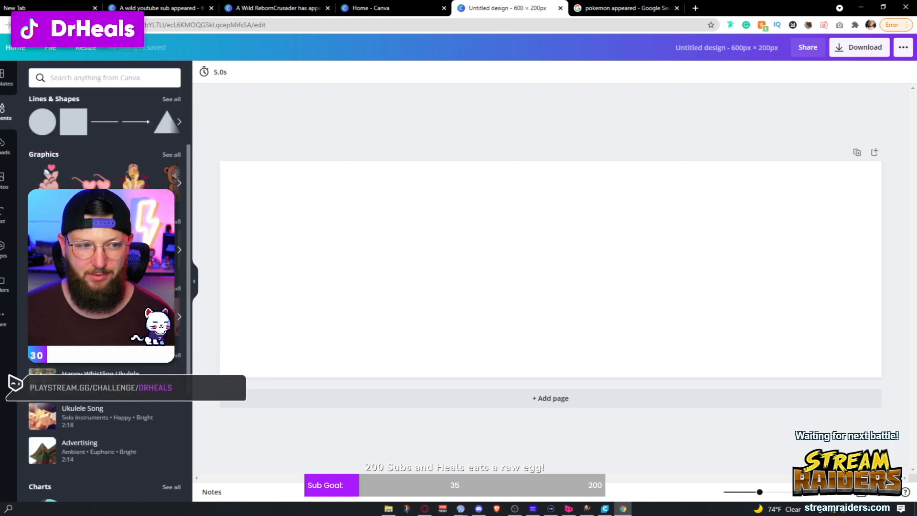
pyautogui.click(173, 99)
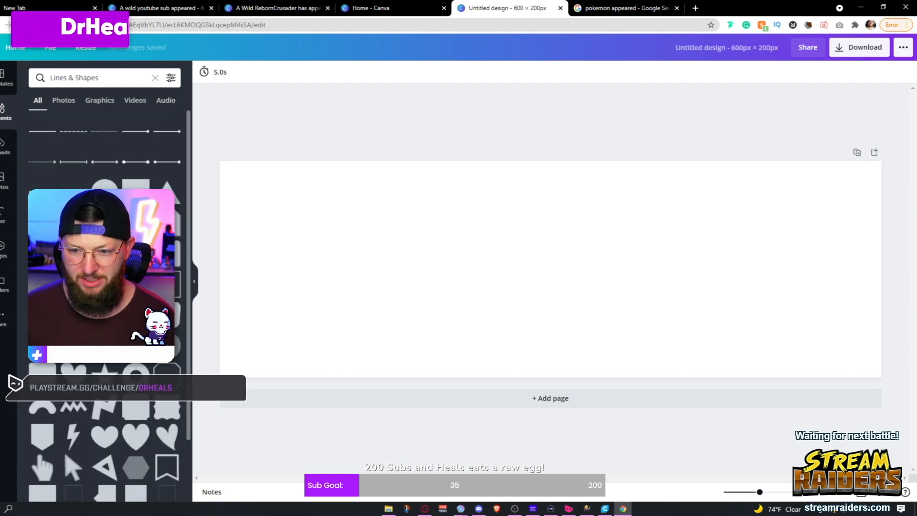
pyautogui.scroll(-10, 104, 286)
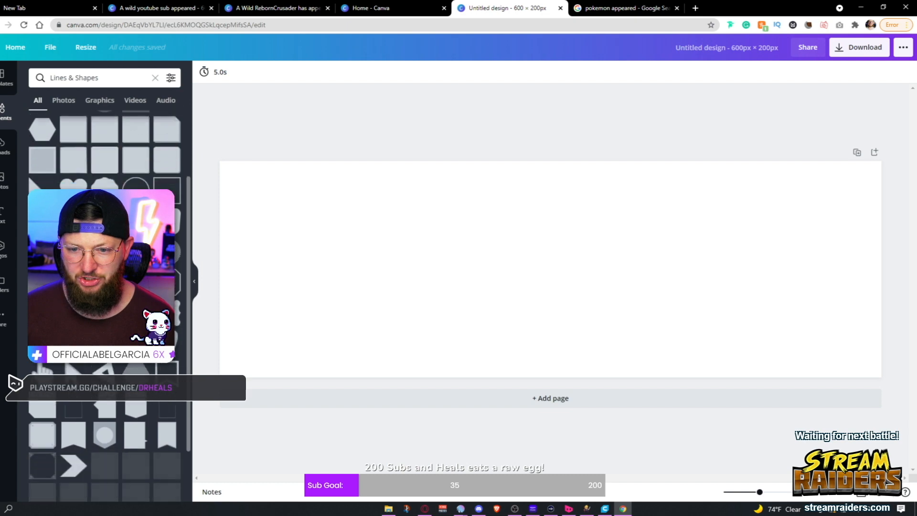
pyautogui.scroll(1, 101, 158)
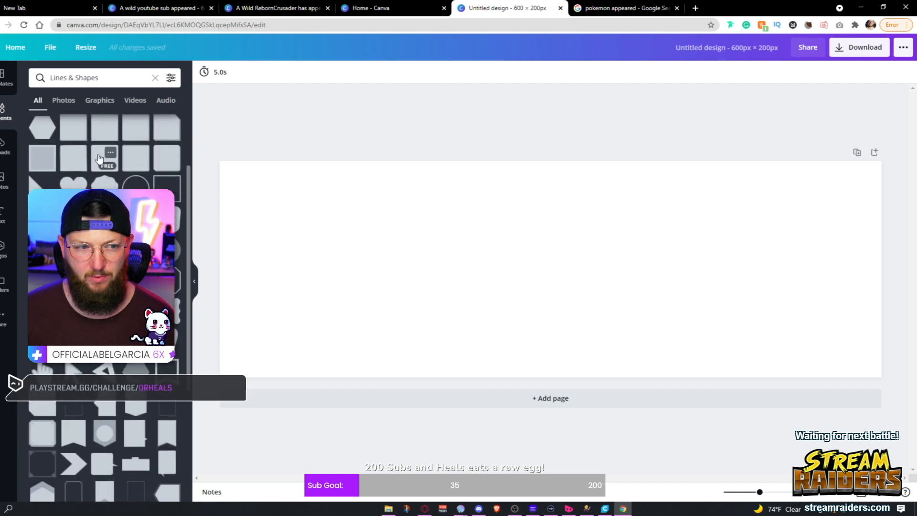
pyautogui.click(99, 159)
# Align the rounded square with the page's upper-left corner, stretch it to fill the whole page and colour it black
pyautogui.moveTo(543, 272); pyautogui.dragTo(462, 249)
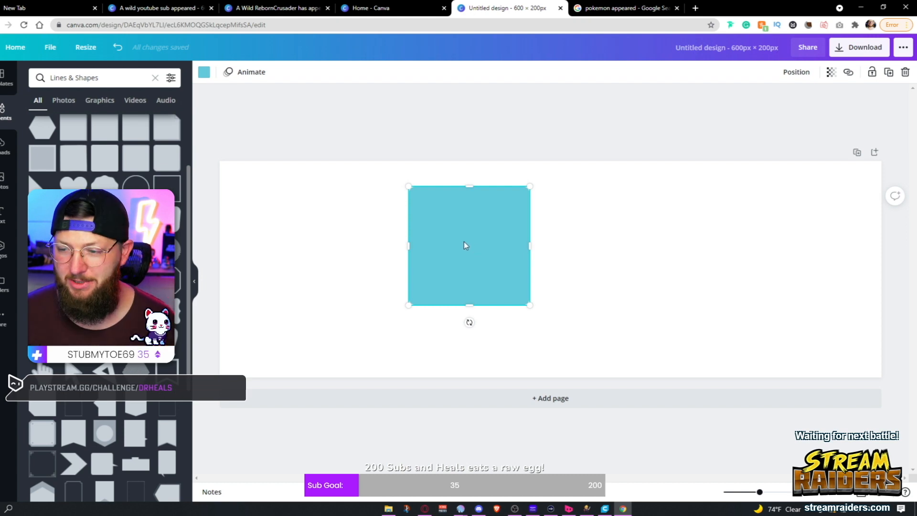
pyautogui.moveTo(463, 243); pyautogui.dragTo(456, 236)
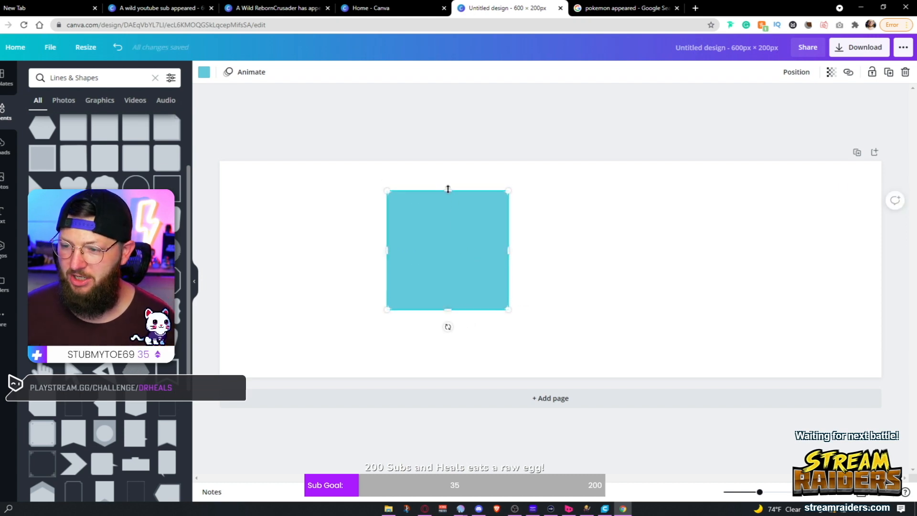
pyautogui.moveTo(448, 189); pyautogui.dragTo(448, 182)
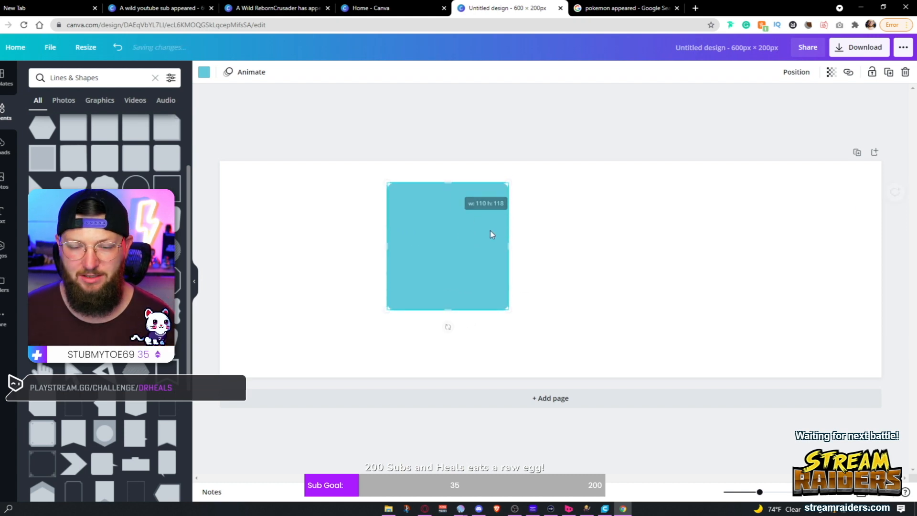
pyautogui.moveTo(509, 245); pyautogui.dragTo(563, 246)
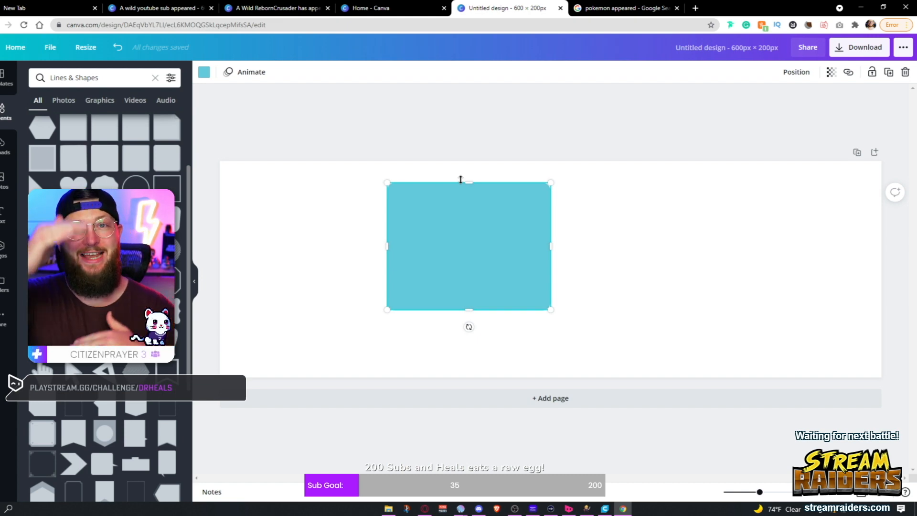
pyautogui.moveTo(465, 233); pyautogui.dragTo(295, 207)
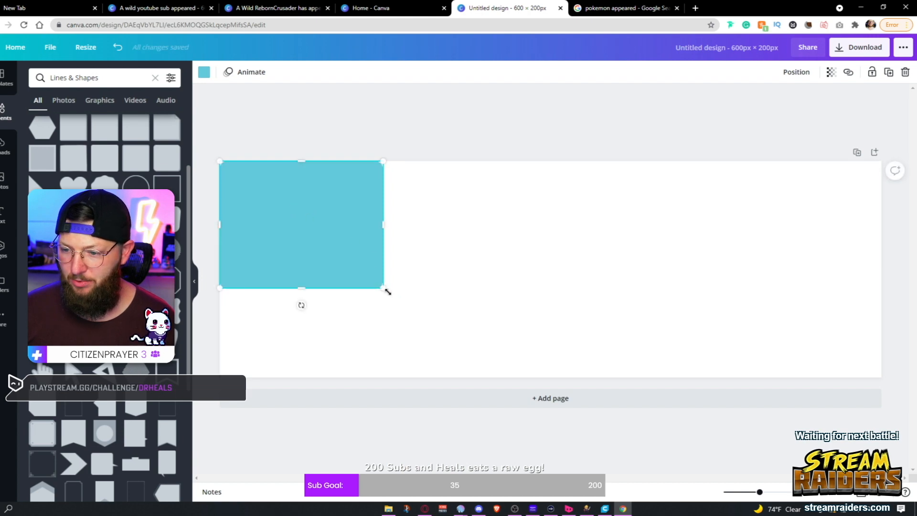
pyautogui.moveTo(386, 290); pyautogui.dragTo(516, 360)
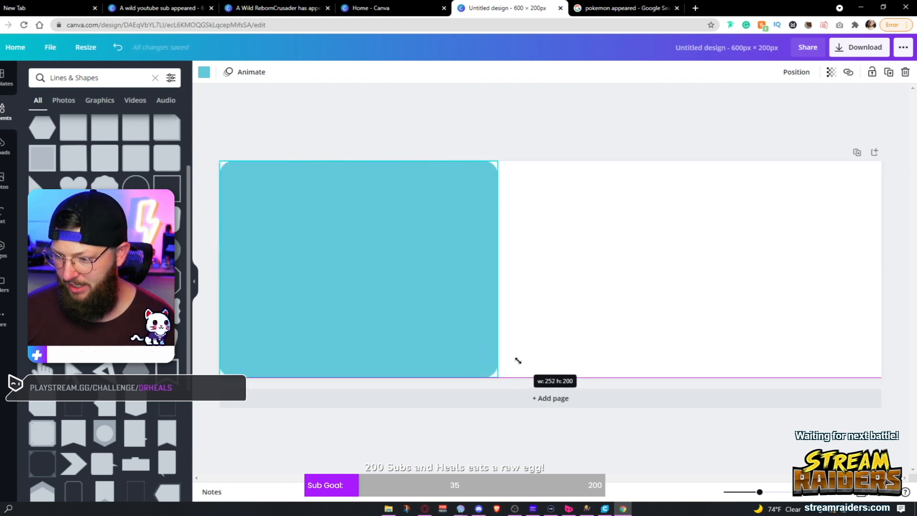
pyautogui.moveTo(498, 274); pyautogui.dragTo(882, 277)
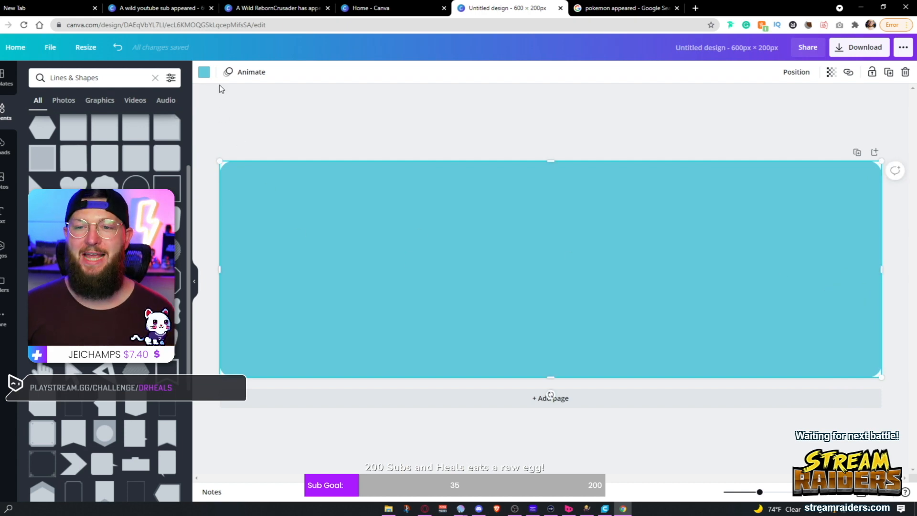
pyautogui.click(205, 74)
pyautogui.click(39, 224)
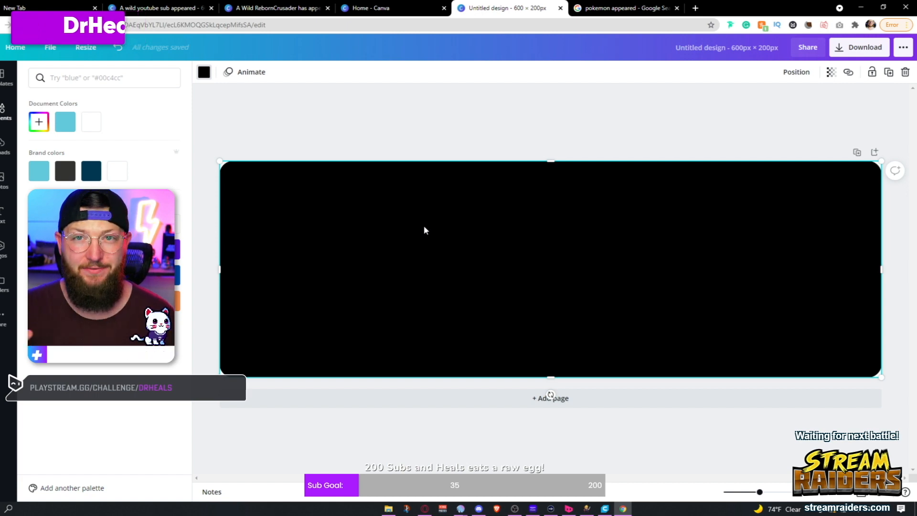
# Duplicate the black rounded rectangle exactly over the original and colour the copy white
pyautogui.moveTo(414, 234); pyautogui.dragTo(469, 238)
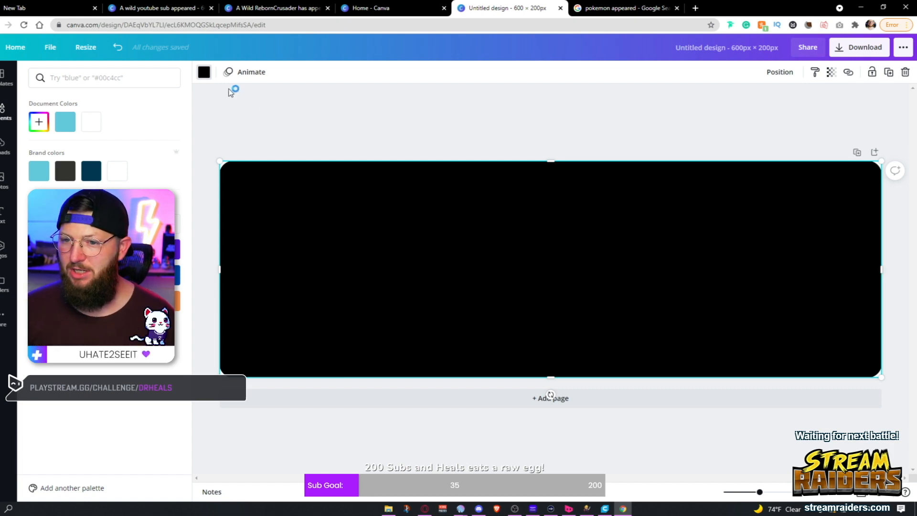
pyautogui.click(202, 71)
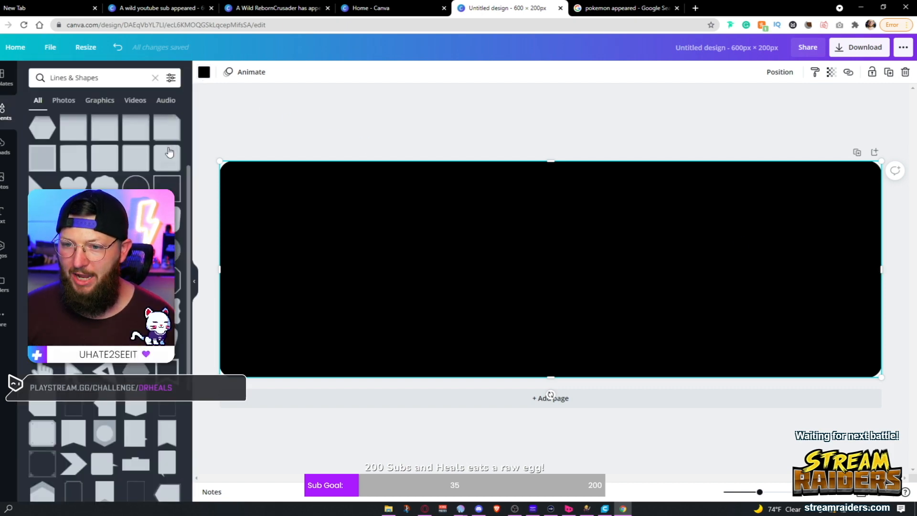
pyautogui.click(204, 71)
pyautogui.click(91, 121)
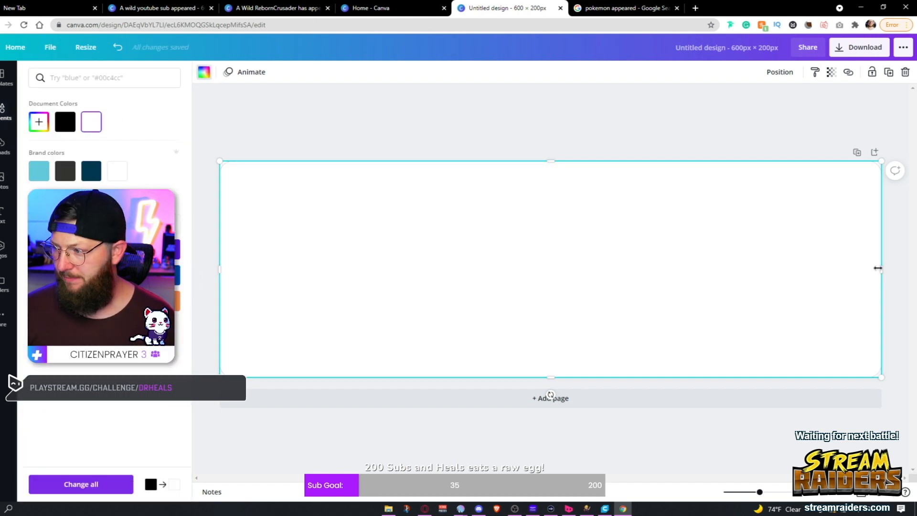
# Shrink the white rectangle slightly on all sides so the black shape forms an even border around it
pyautogui.moveTo(880, 269)
pyautogui.mouseDown()
pyautogui.moveTo(745, 271)
pyautogui.moveTo(876, 271)
pyautogui.mouseUp()
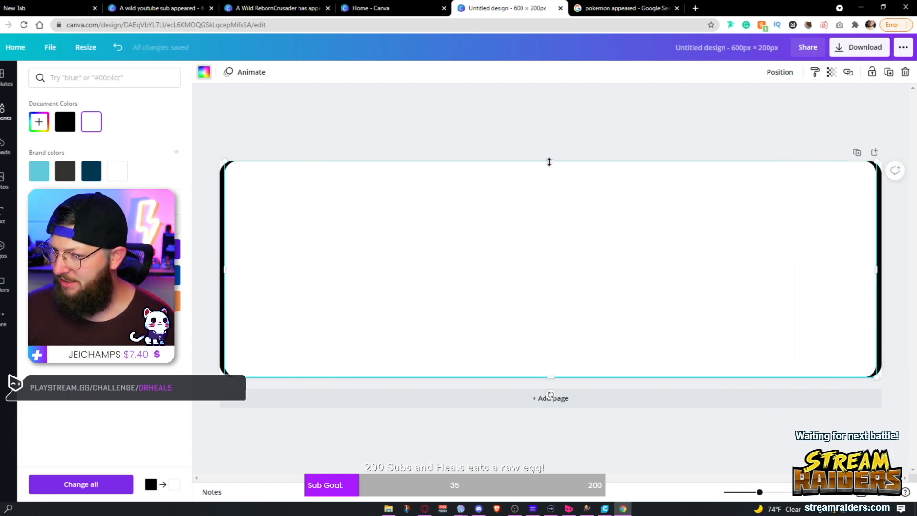
pyautogui.moveTo(549, 162); pyautogui.dragTo(549, 166)
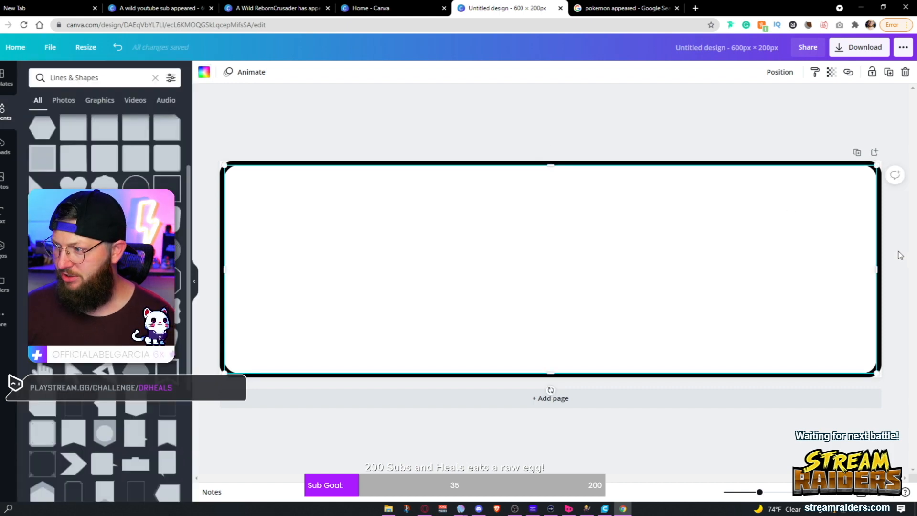
pyautogui.click(900, 237)
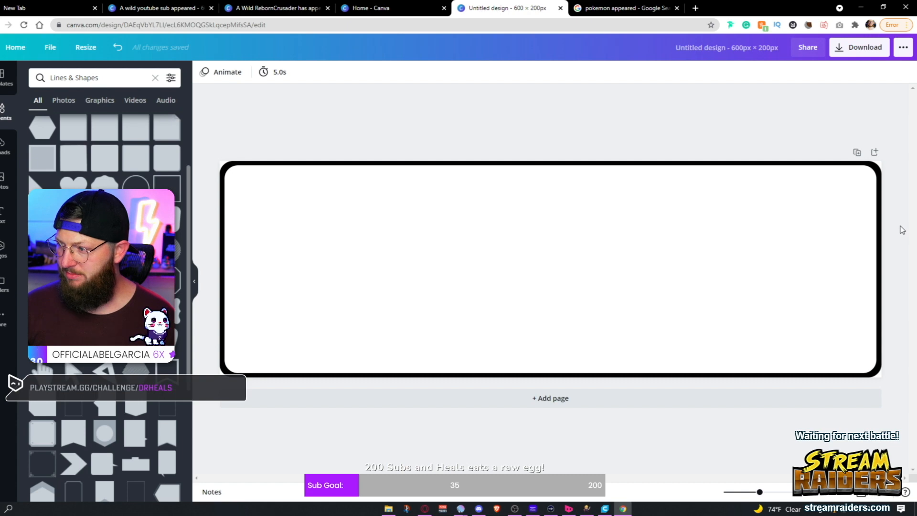
# Duplicate the white rounded rectangle exactly over the original and colour the copy black
pyautogui.moveTo(902, 230); pyautogui.dragTo(760, 271)
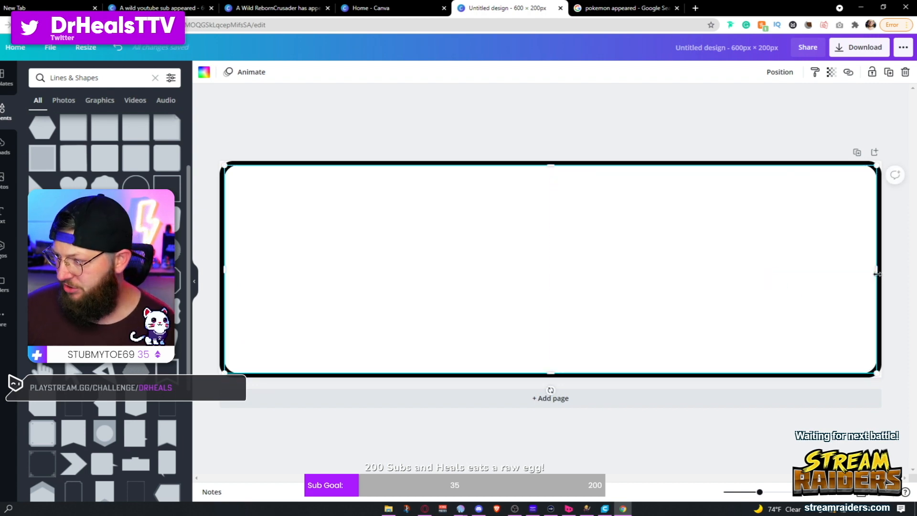
pyautogui.click(204, 72)
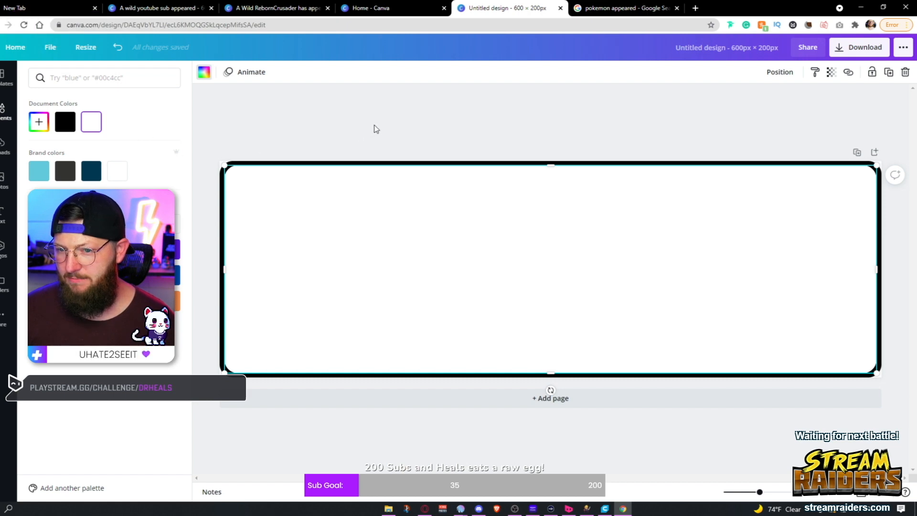
pyautogui.click(65, 121)
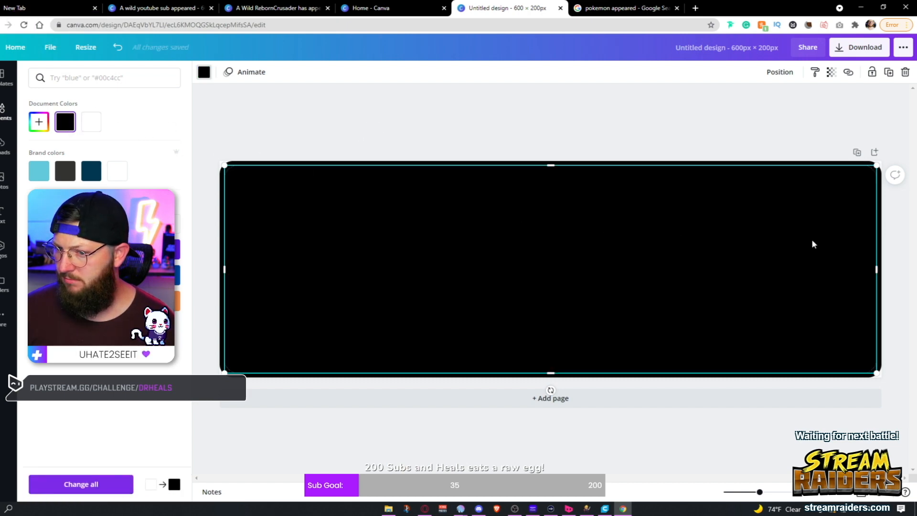
# Shrink the new black rectangle slightly on all sides so a thin white band shows inside the outer border
pyautogui.moveTo(874, 270); pyautogui.dragTo(871, 270)
pyautogui.moveTo(555, 169); pyautogui.dragTo(556, 172)
pyautogui.click(597, 135)
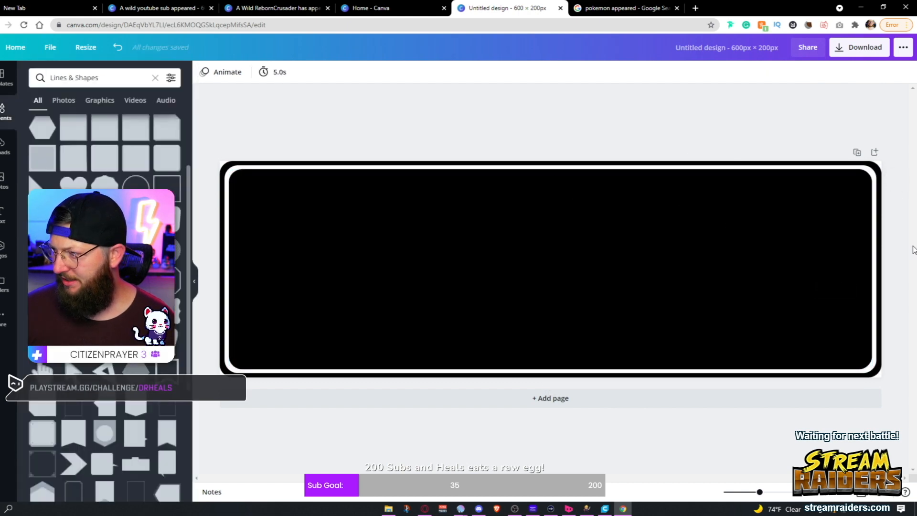
# Duplicate the inner black rectangle exactly over itself and colour the copy white
pyautogui.click(830, 249)
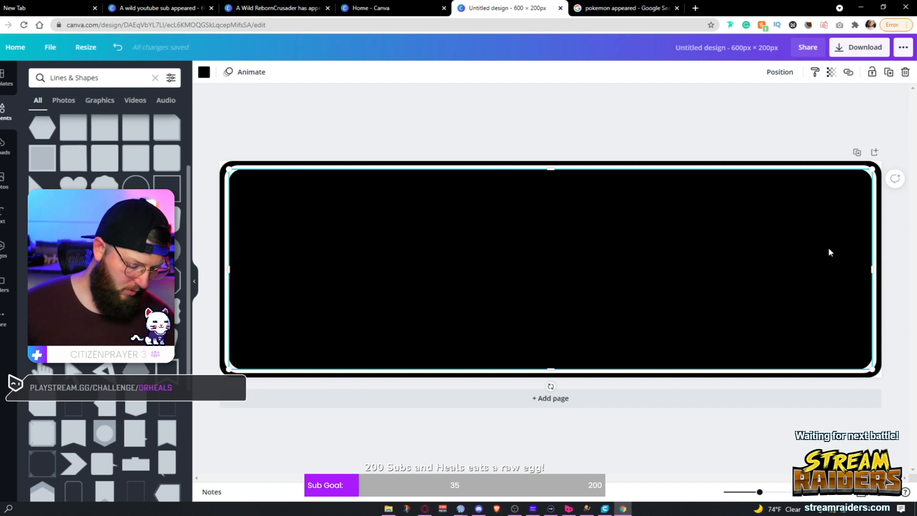
pyautogui.moveTo(829, 249); pyautogui.dragTo(753, 260)
pyautogui.click(204, 73)
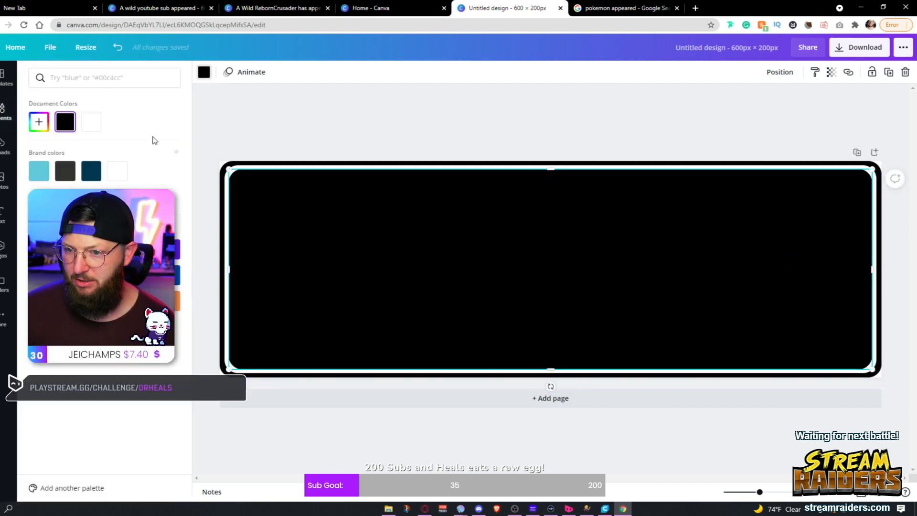
pyautogui.click(91, 122)
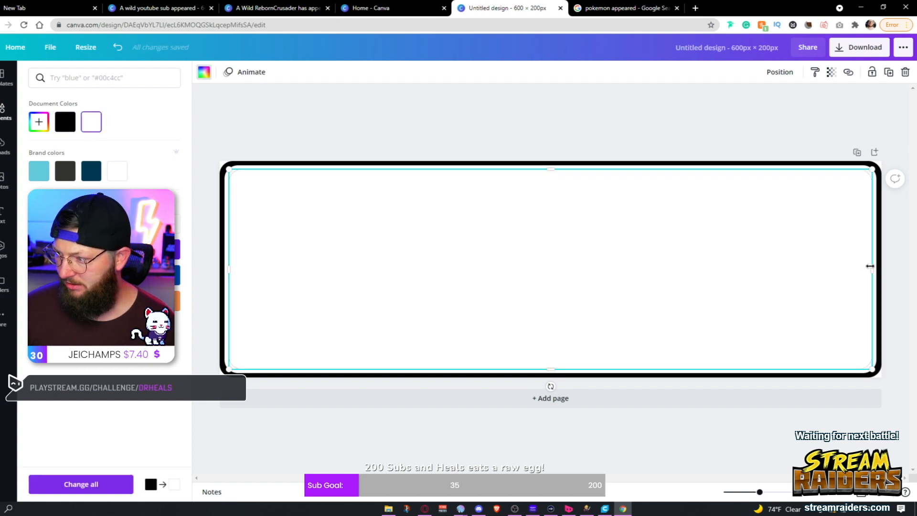
# Shrink the topmost white rectangle slightly in width and height so the black shape beneath forms a second, inner border
pyautogui.moveTo(869, 266); pyautogui.dragTo(865, 267)
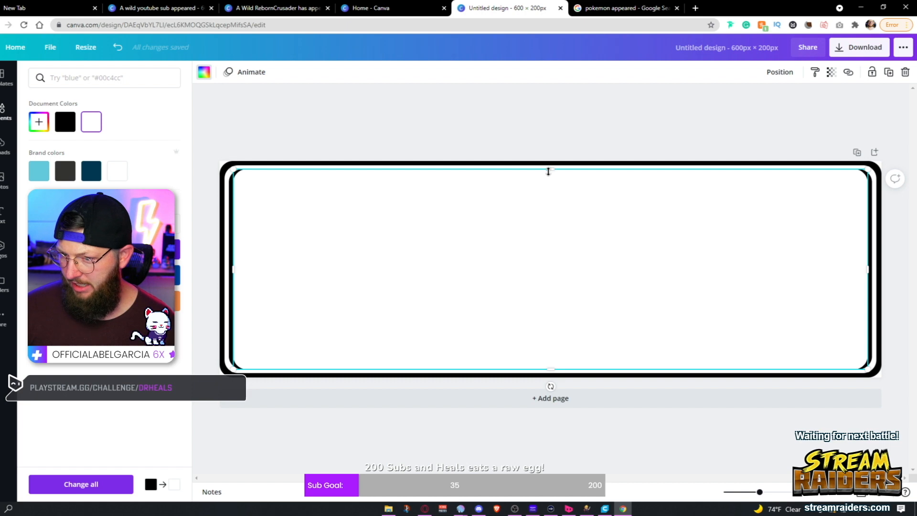
pyautogui.moveTo(548, 171); pyautogui.dragTo(549, 175)
pyautogui.click(551, 123)
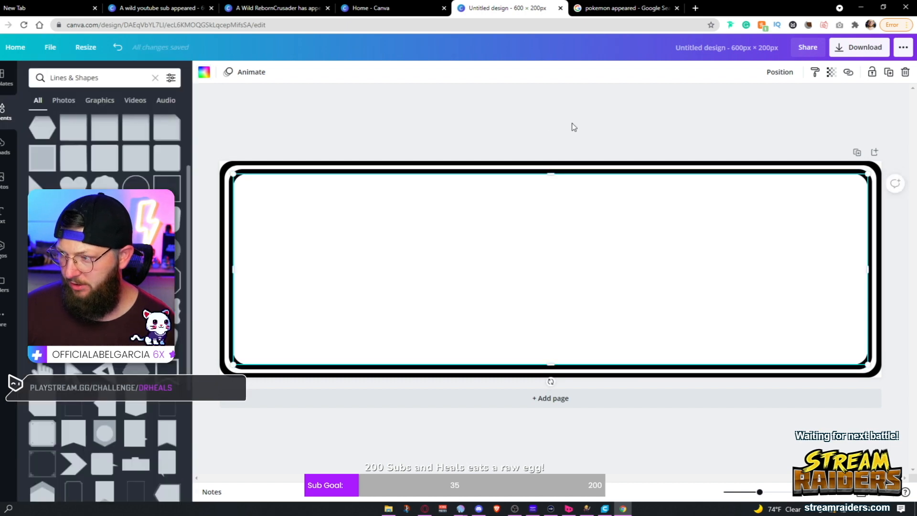
pyautogui.click(572, 124)
pyautogui.click(575, 197)
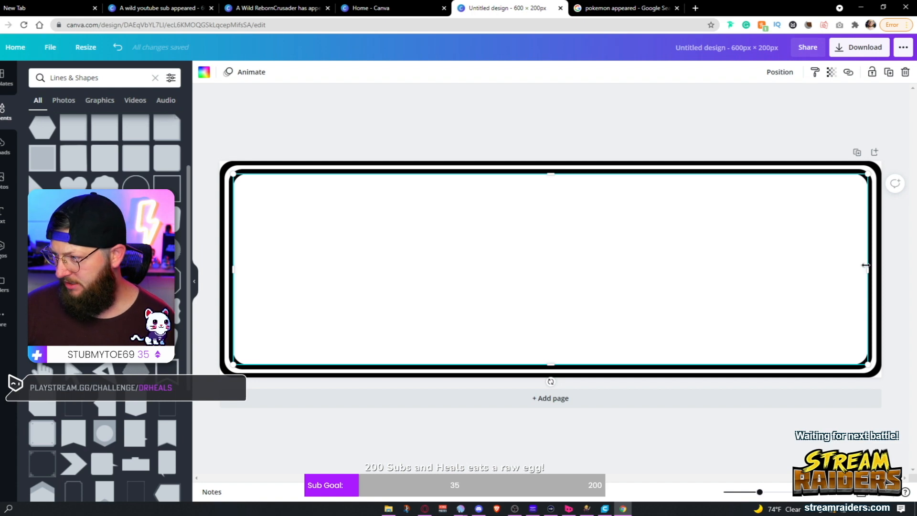
pyautogui.moveTo(865, 266); pyautogui.dragTo(865, 265)
pyautogui.click(892, 264)
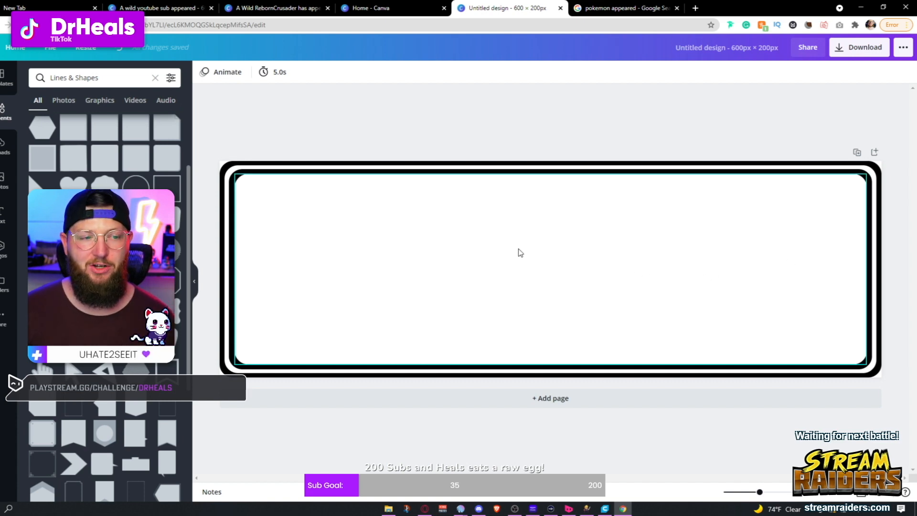
# Add a second page and place the outlined square with rounded corners from Lines & Shapes on it
pyautogui.click(559, 399)
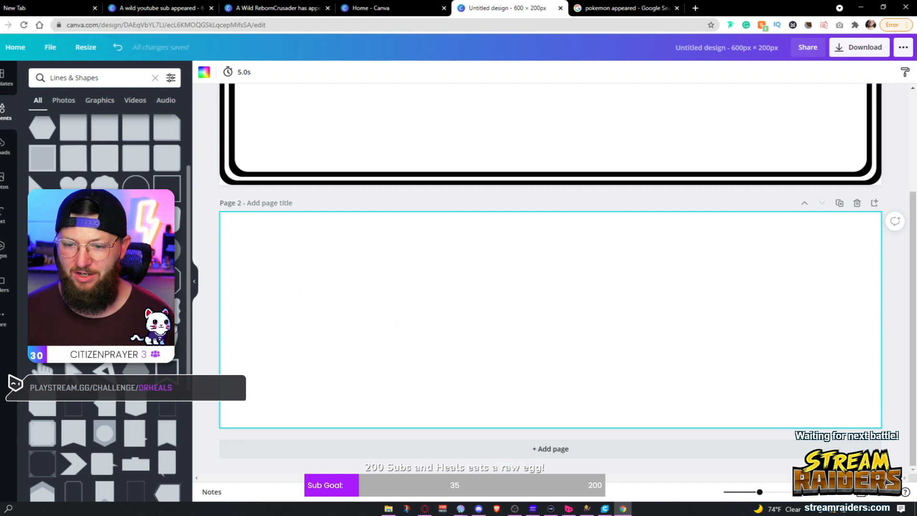
pyautogui.scroll(2, 105, 296)
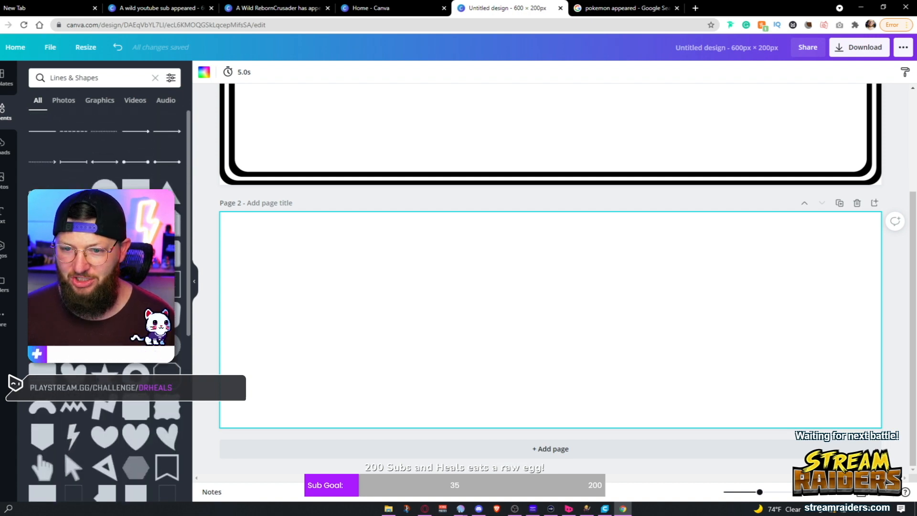
pyautogui.scroll(-2, 104, 296)
pyautogui.scroll(-1, 105, 296)
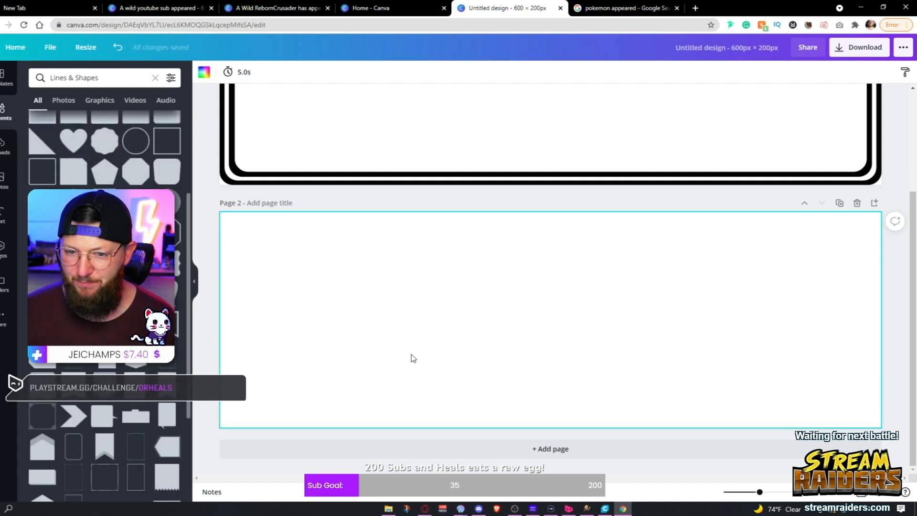
pyautogui.scroll(-1, 40, 178)
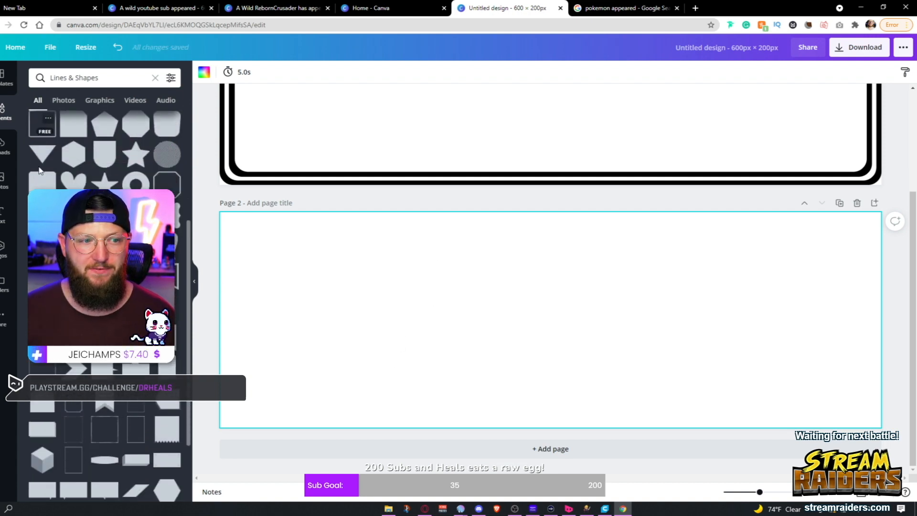
pyautogui.click(40, 124)
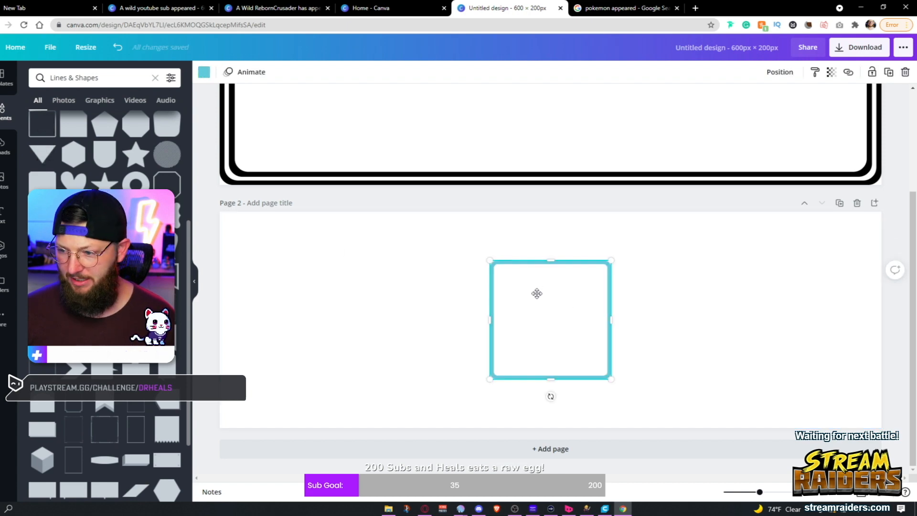
# Align the outlined square with page 2's upper-left corner, stretch it to fill the whole page and colour it black
pyautogui.moveTo(536, 293); pyautogui.dragTo(296, 251)
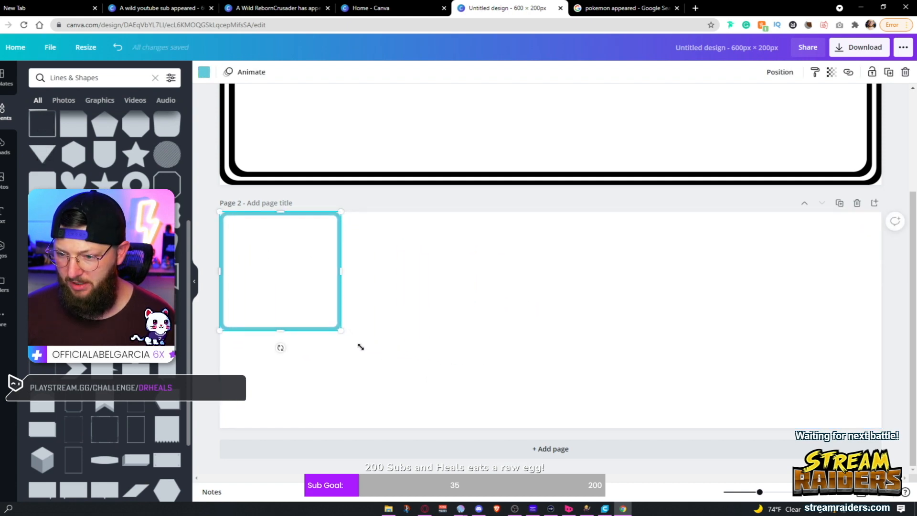
pyautogui.moveTo(360, 347); pyautogui.dragTo(460, 413)
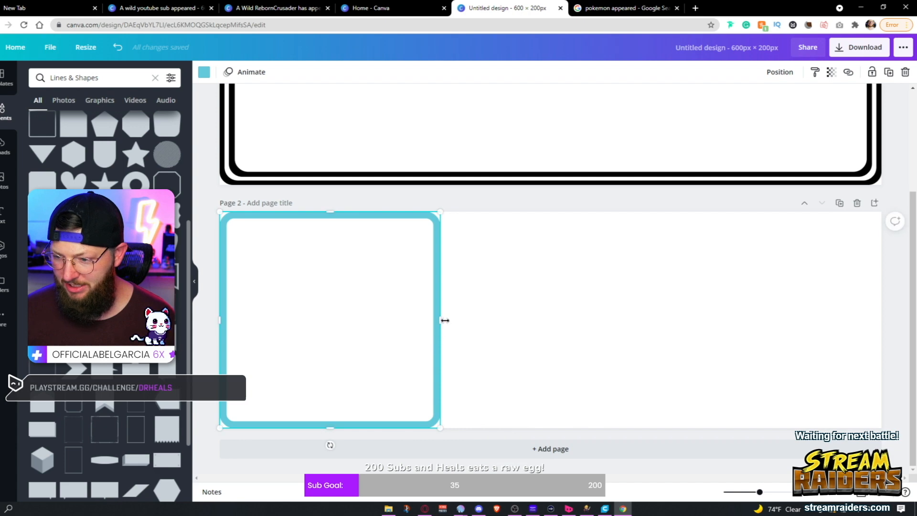
pyautogui.moveTo(444, 320); pyautogui.dragTo(882, 320)
pyautogui.click(203, 71)
pyautogui.click(65, 122)
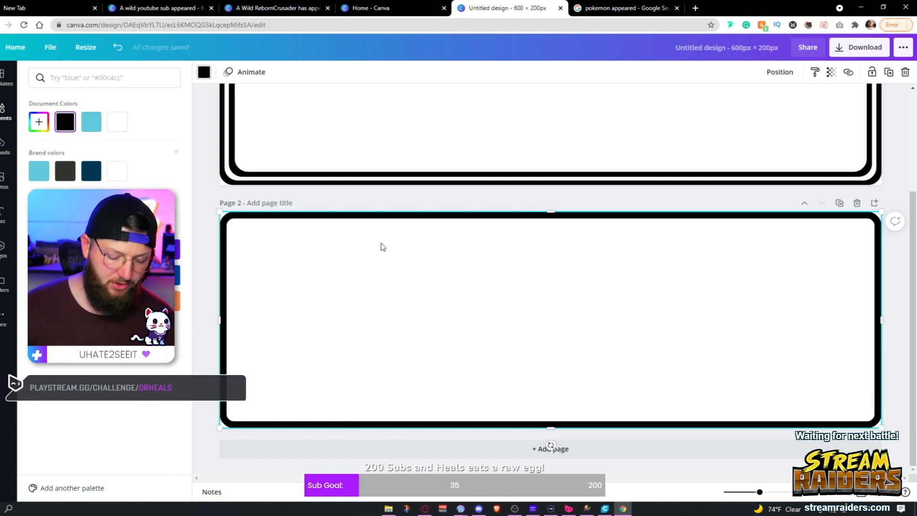
# Duplicate the black outline on page 2 over the original and shrink the copy evenly inside it to form a double border
pyautogui.hotkey('ctrl', 'v')
pyautogui.moveTo(450, 262); pyautogui.dragTo(439, 245)
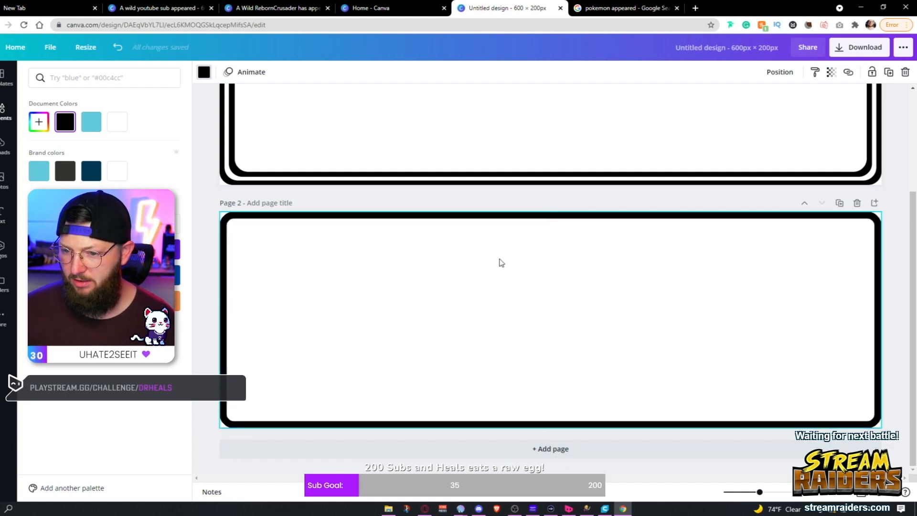
pyautogui.moveTo(884, 323); pyautogui.dragTo(873, 324)
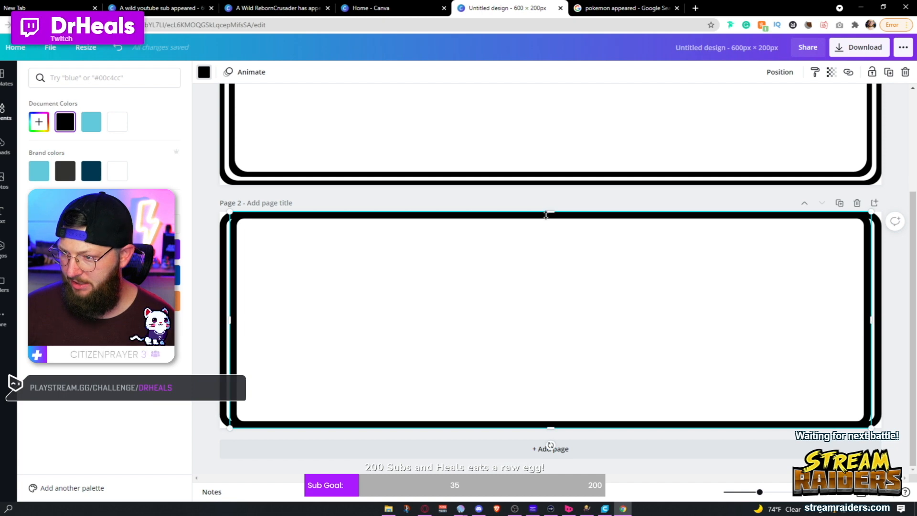
pyautogui.moveTo(549, 213); pyautogui.dragTo(545, 226)
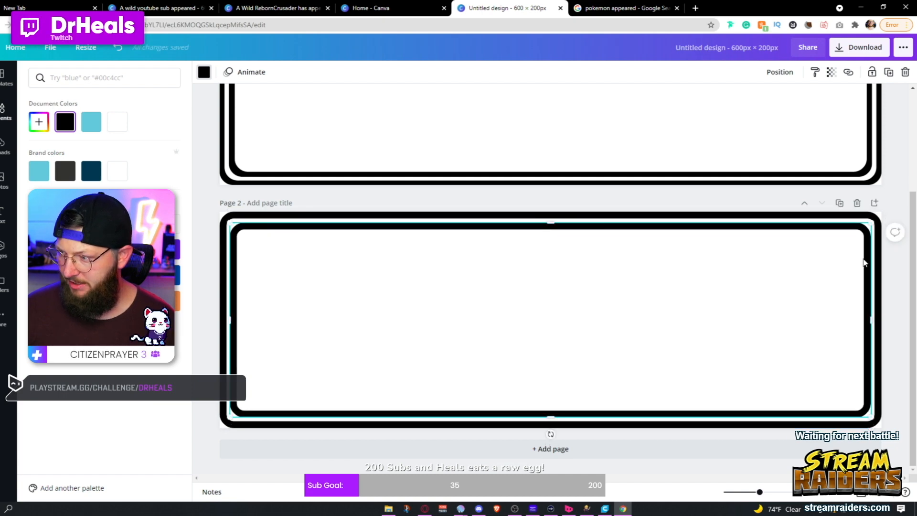
pyautogui.click(906, 282)
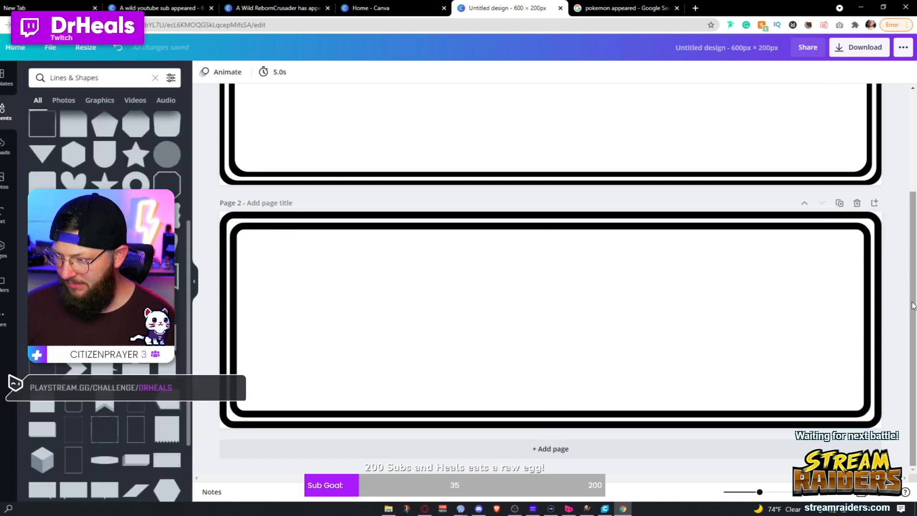
# Add a third page with the outlined frame that has ornate lattice corners and stretch the frame to fill the page
pyautogui.scroll(1, 912, 306)
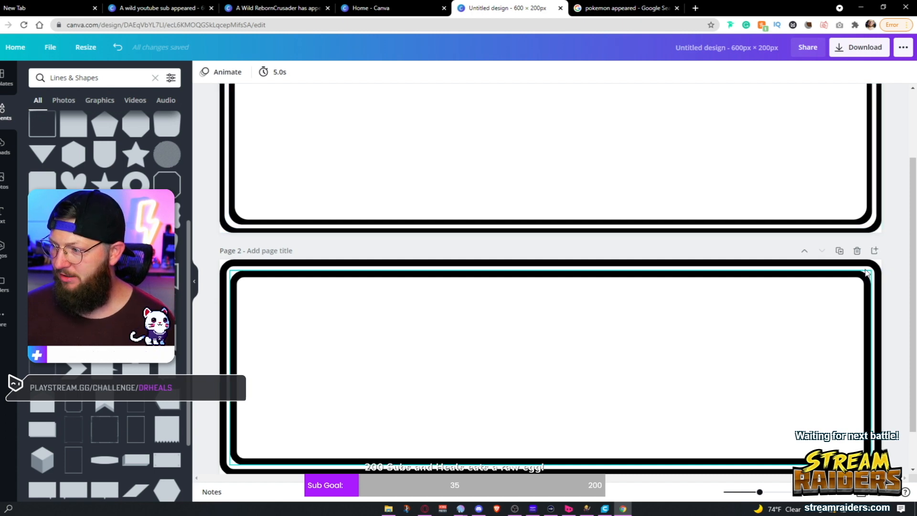
pyautogui.scroll(-2, 897, 309)
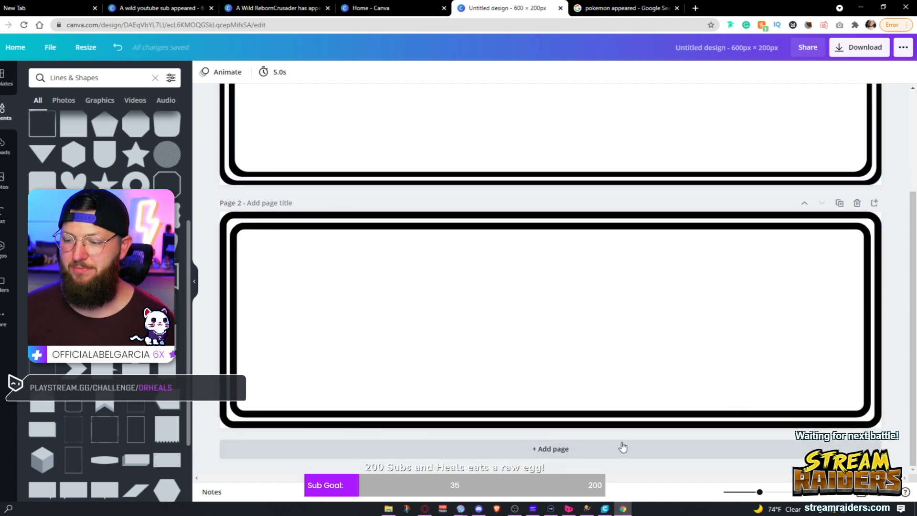
pyautogui.click(592, 453)
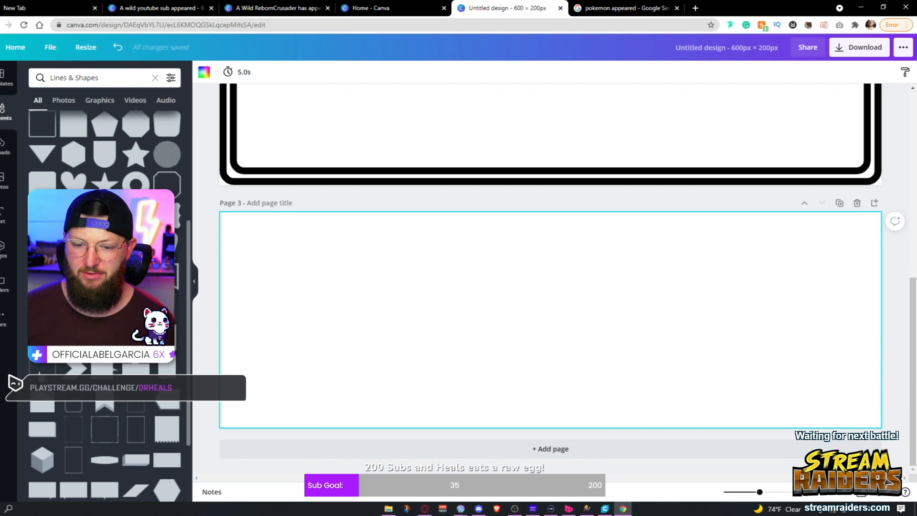
pyautogui.click(55, 370)
pyautogui.moveTo(533, 286); pyautogui.dragTo(265, 245)
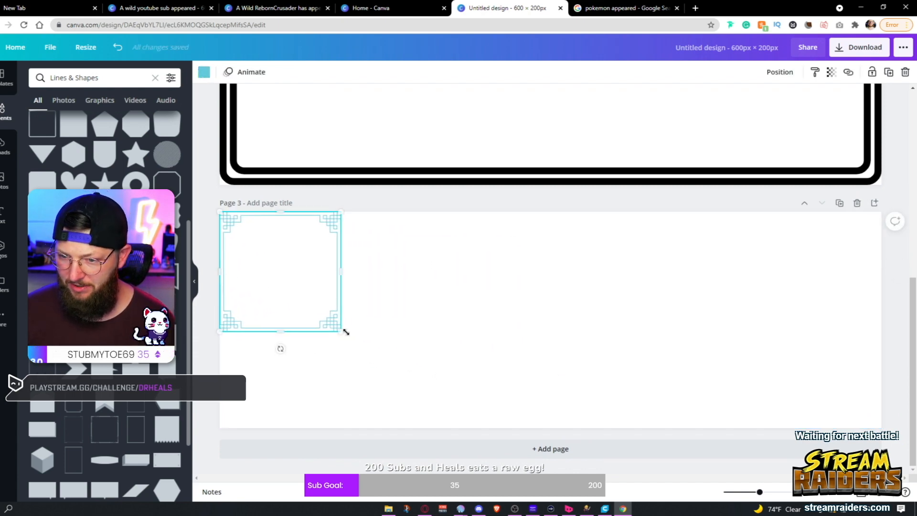
pyautogui.moveTo(341, 331); pyautogui.dragTo(438, 427)
pyautogui.moveTo(438, 325); pyautogui.dragTo(881, 329)
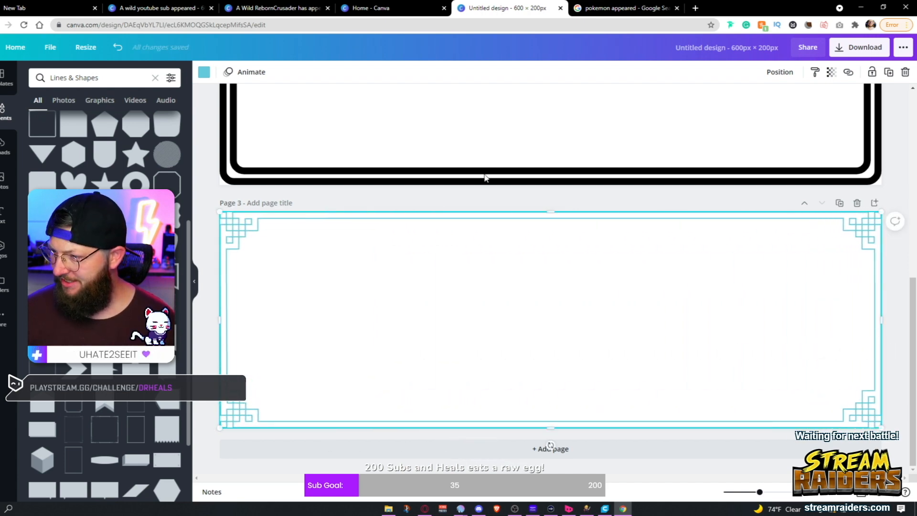
# Colour the ornate frame on page 3 purple
pyautogui.click(204, 72)
pyautogui.click(65, 122)
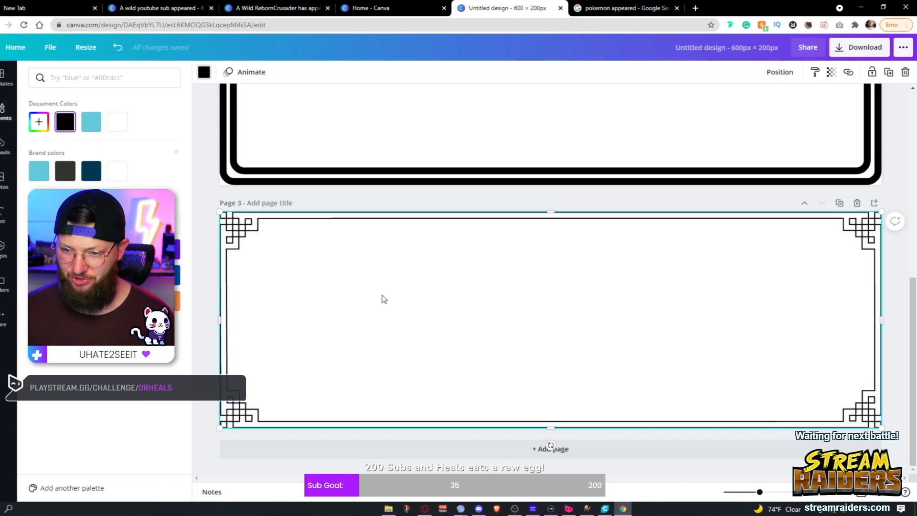
pyautogui.click(169, 249)
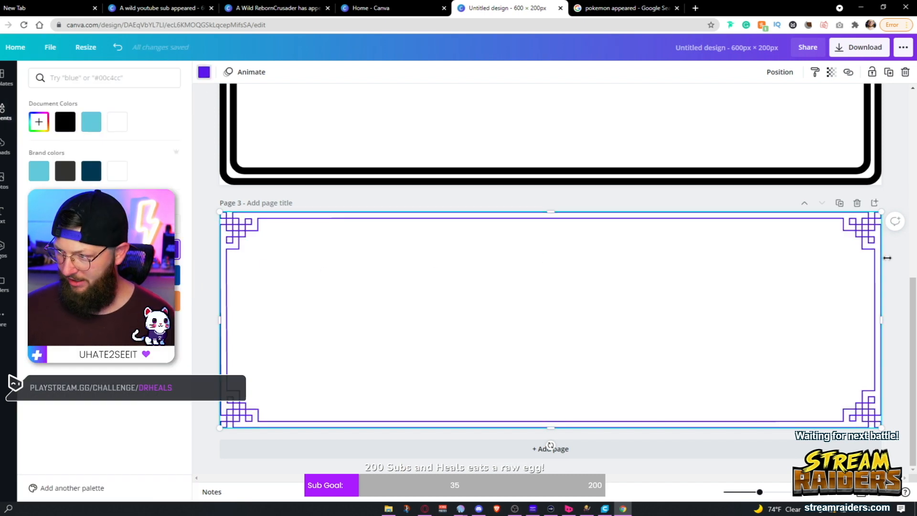
pyautogui.click(901, 265)
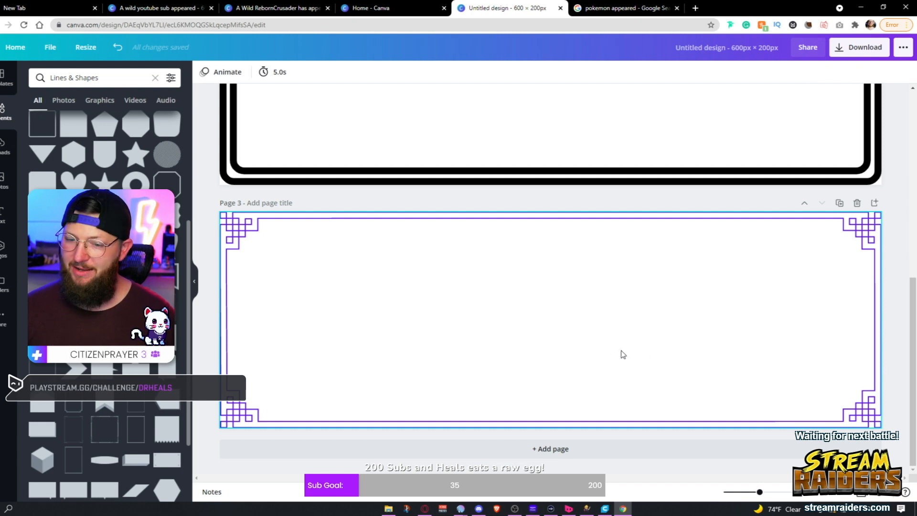
# Add a blank fourth page to the design
pyautogui.click(549, 454)
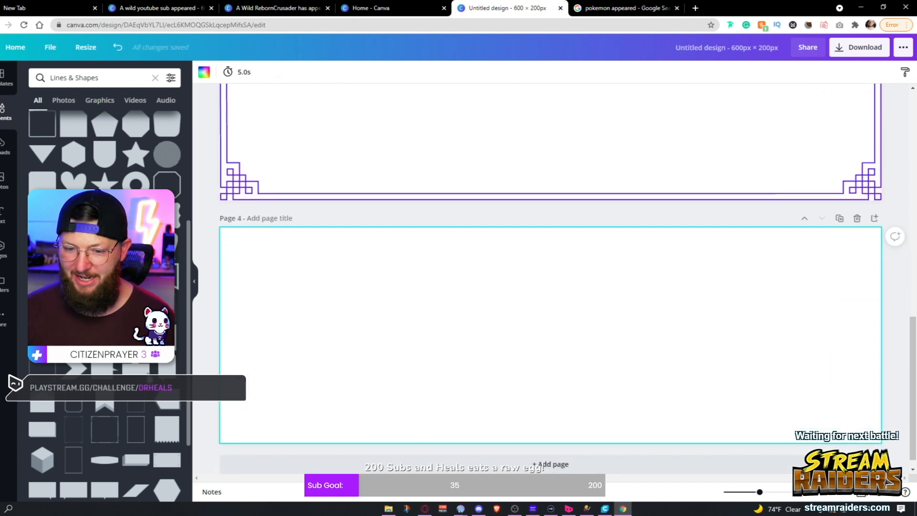
pyautogui.scroll(-5, 154, 371)
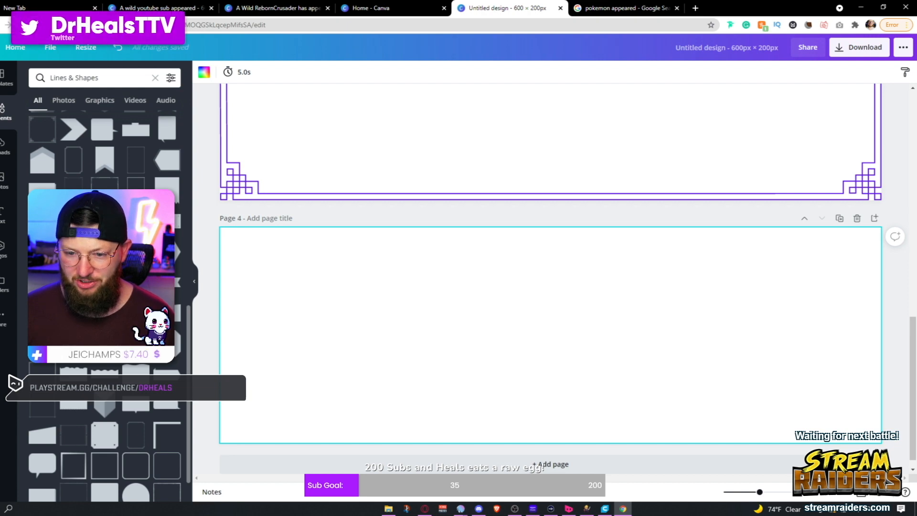
# Try a wide two-tone pill shape with a dark circular end on page 4, and delete it
pyautogui.click(136, 343)
pyautogui.moveTo(491, 333); pyautogui.dragTo(437, 312)
pyautogui.moveTo(672, 315); pyautogui.dragTo(848, 314)
pyautogui.moveTo(611, 346); pyautogui.dragTo(594, 362)
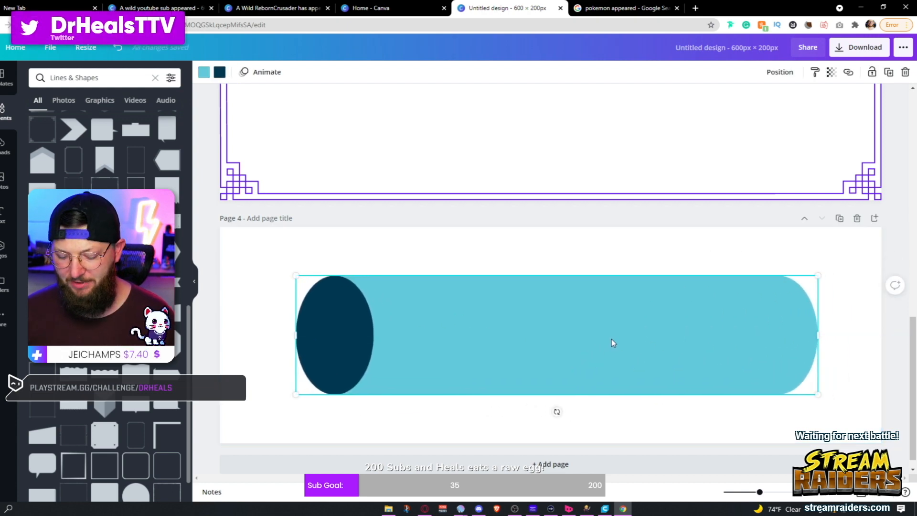
pyautogui.press('Delete')
pyautogui.scroll(-1, 95, 337)
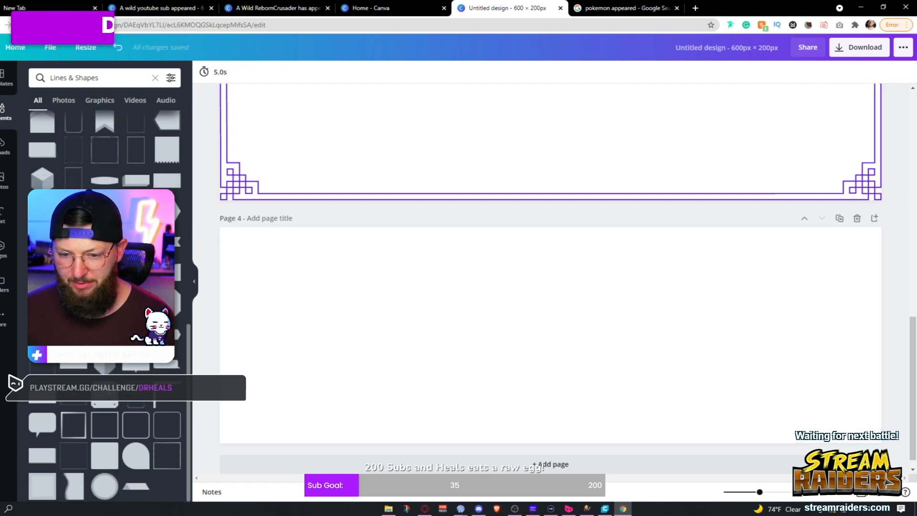
# Try a cloud-topped block shape on page 4, enlarging and repositioning it, and delete it
pyautogui.click(73, 334)
pyautogui.moveTo(522, 348); pyautogui.dragTo(413, 349)
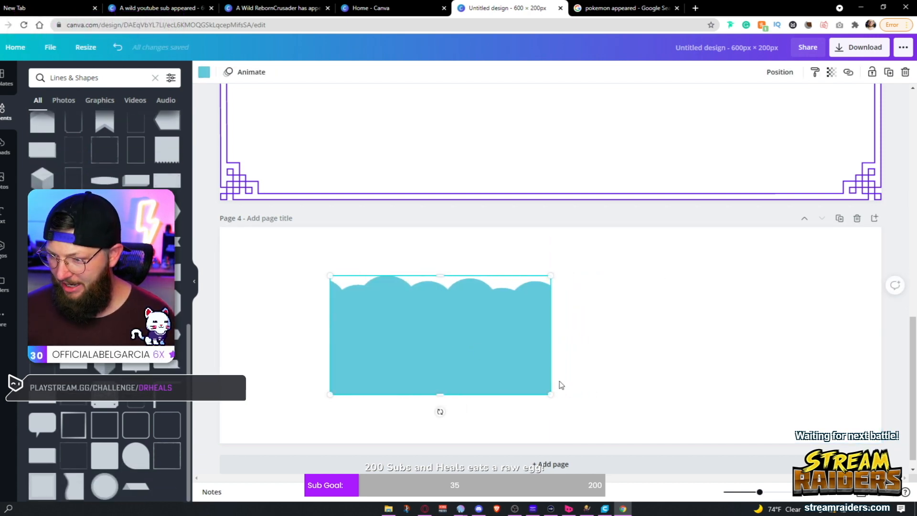
pyautogui.moveTo(550, 395); pyautogui.dragTo(635, 440)
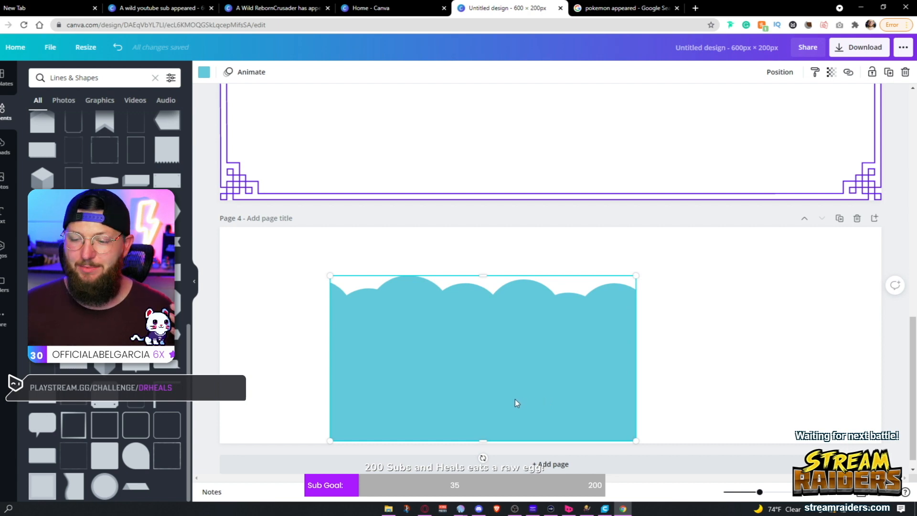
pyautogui.moveTo(497, 394); pyautogui.dragTo(604, 382)
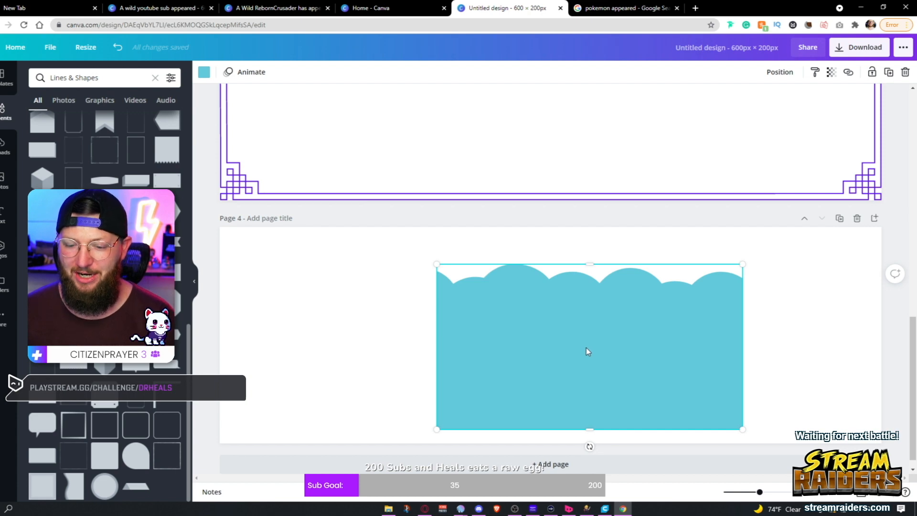
pyautogui.press('Delete')
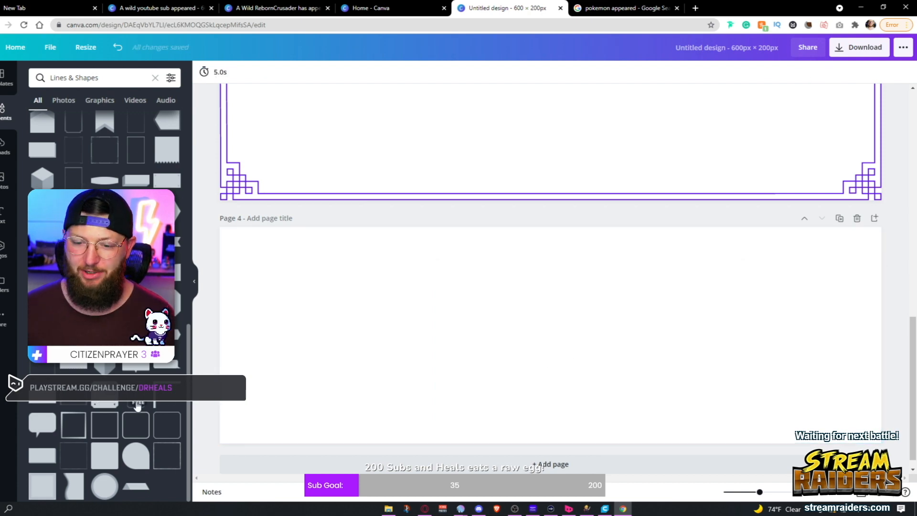
# Try a thin frame with notched corners on page 4, stretching it wide across the page, and delete it
pyautogui.click(137, 402)
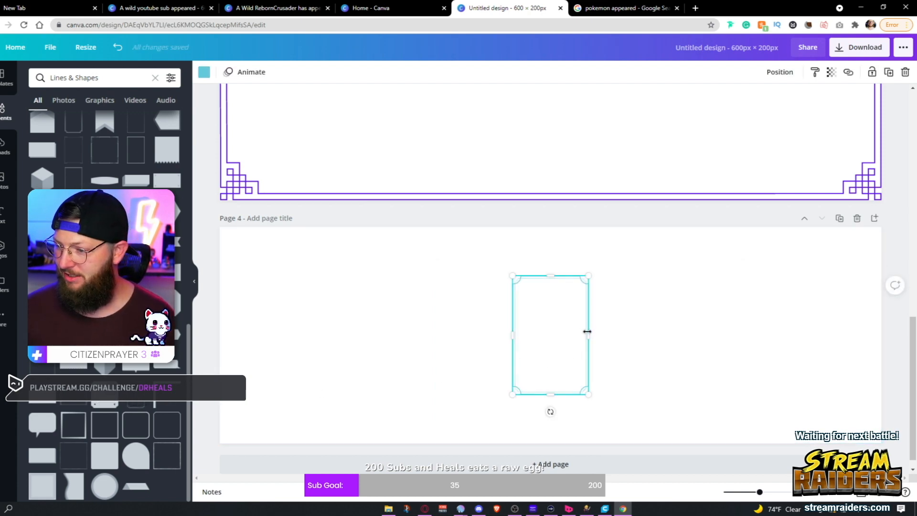
pyautogui.moveTo(587, 331); pyautogui.dragTo(859, 334)
pyautogui.moveTo(499, 340); pyautogui.dragTo(229, 334)
pyautogui.click(406, 261)
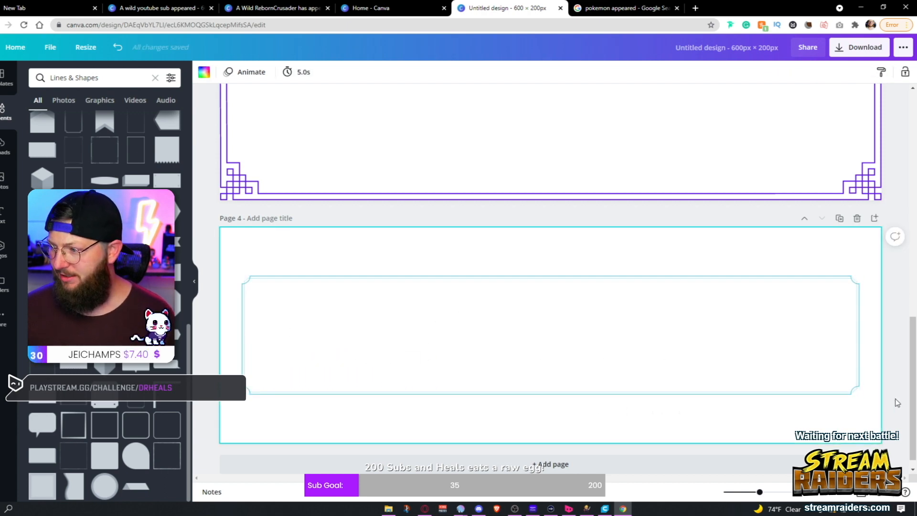
pyautogui.click(845, 369)
pyautogui.press('Delete')
# Add a subheading to page 1 reading "A Wild YouTube Sub" with "Has Appeared" on a second line
pyautogui.scroll(1, 841, 376)
pyautogui.scroll(15, 841, 376)
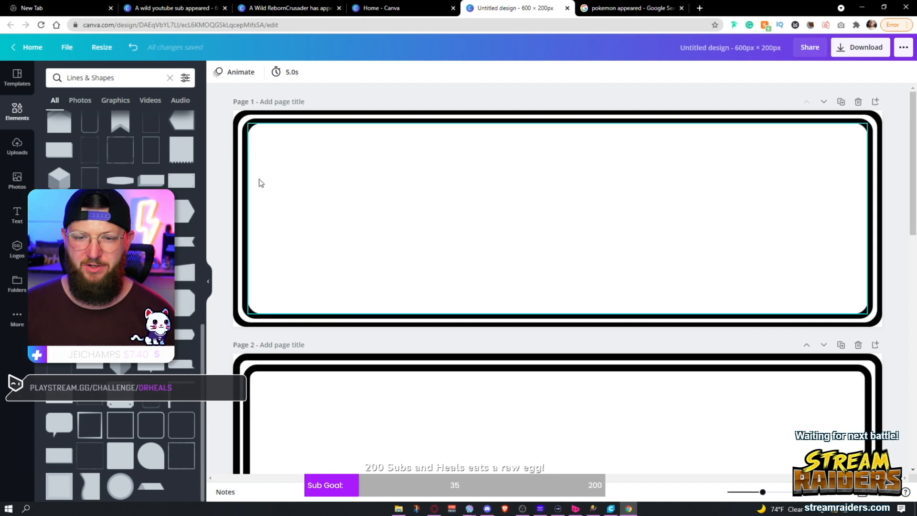
pyautogui.click(17, 215)
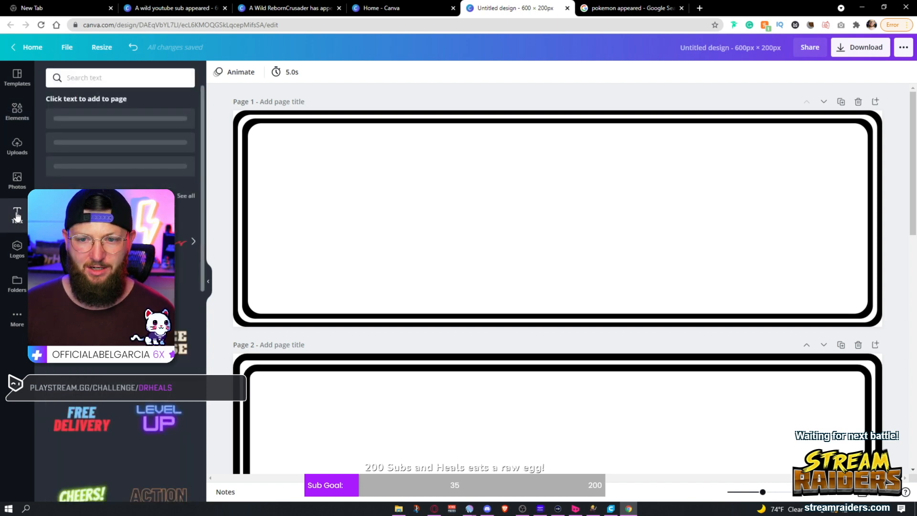
pyautogui.click(129, 159)
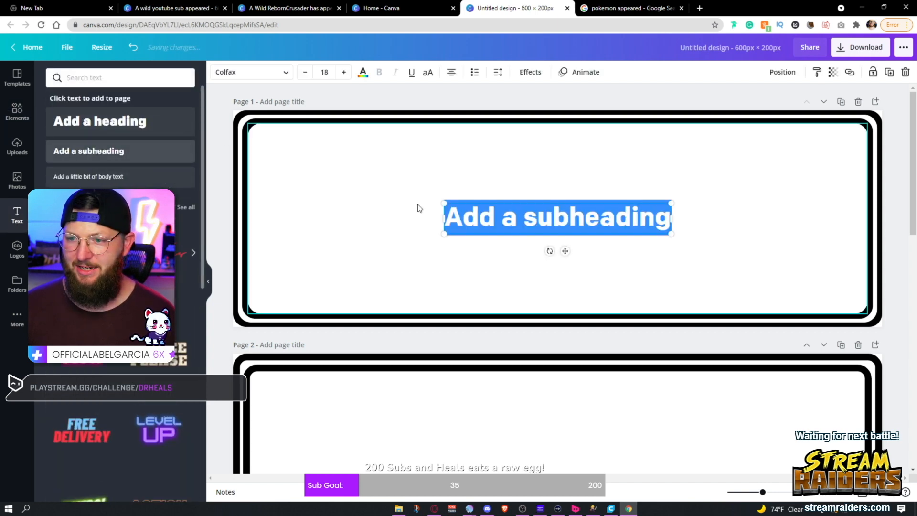
pyautogui.write('A')
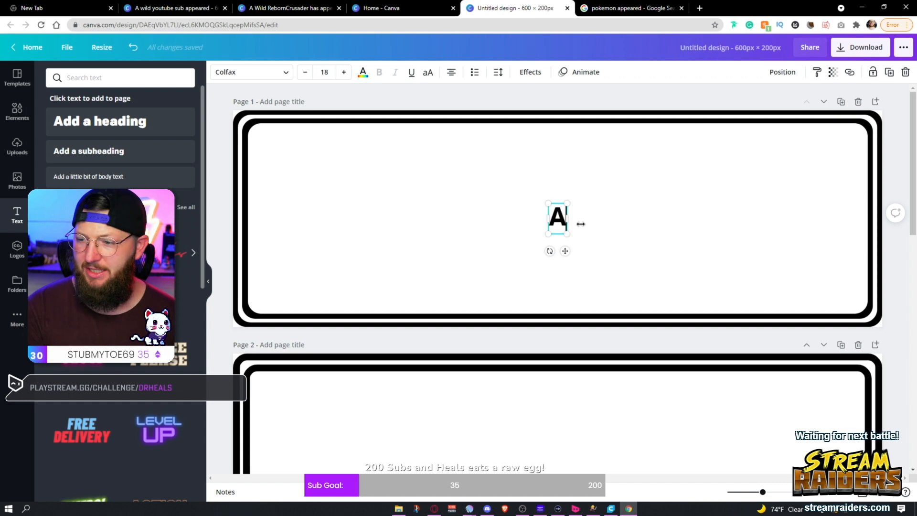
pyautogui.write(' Wild')
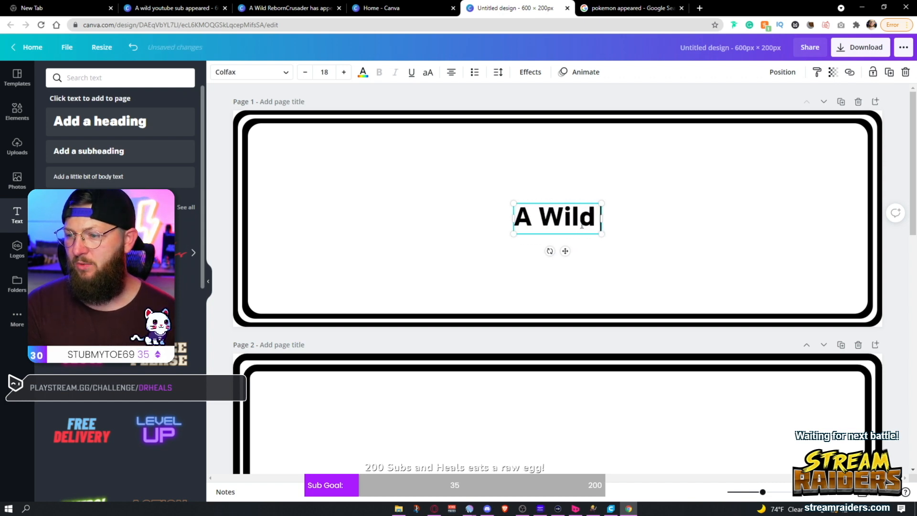
pyautogui.write(' YouTube Sub')
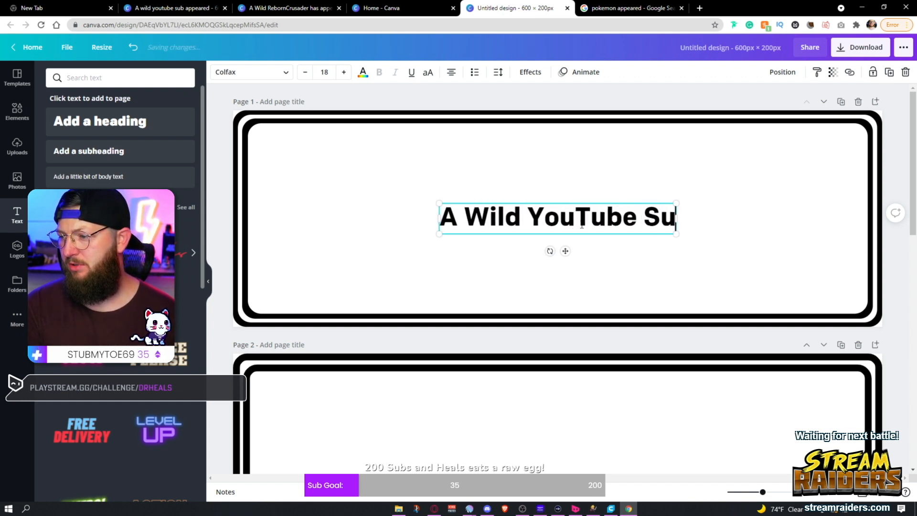
pyautogui.press('Return')
pyautogui.write('Has')
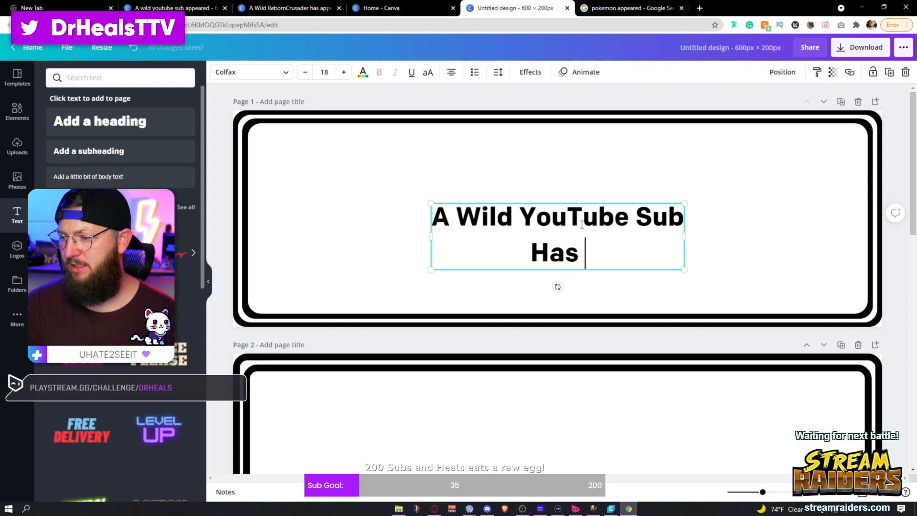
pyautogui.write(' Appeared')
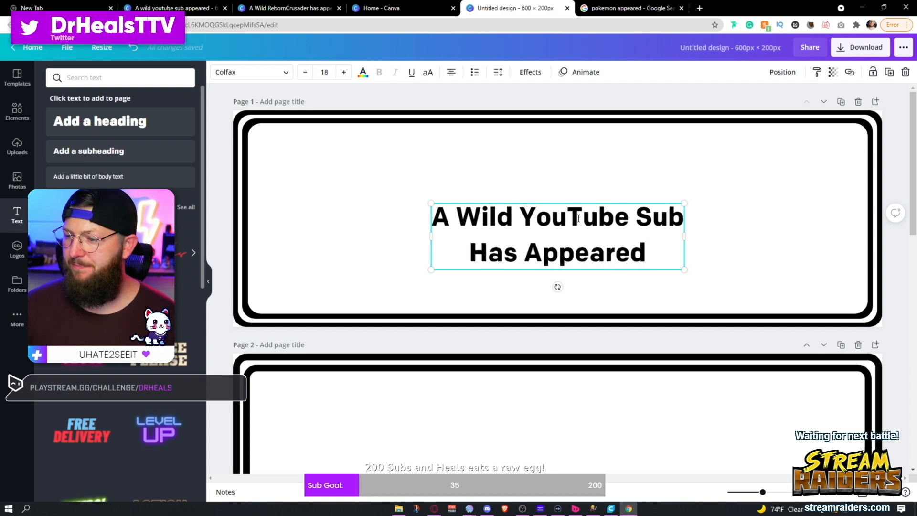
# Left-align the page 1 text and set both of its lines in the Cristik font
pyautogui.click(451, 73)
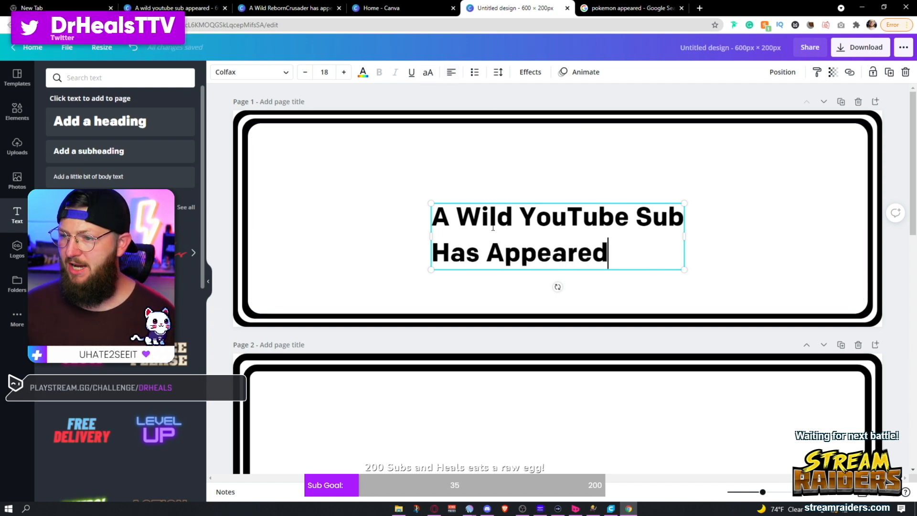
pyautogui.click(285, 73)
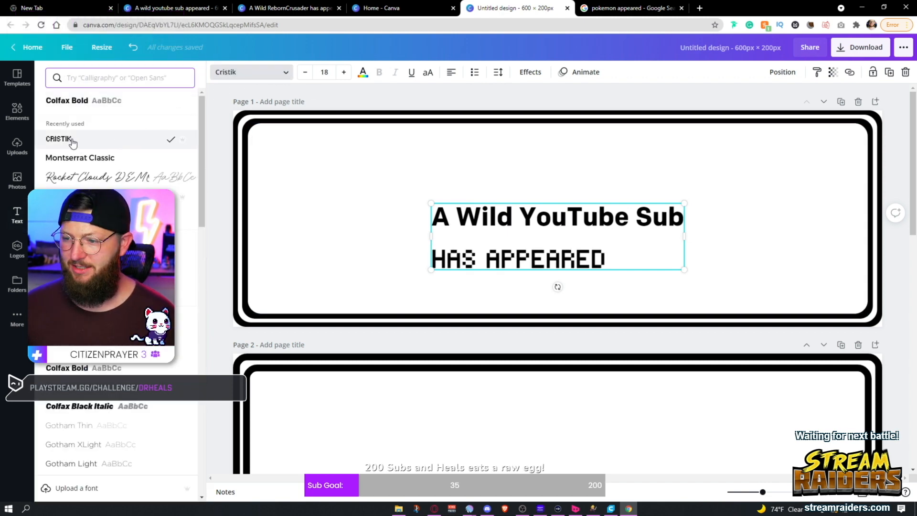
pyautogui.doubleClick(592, 219)
pyautogui.tripleClick(592, 219)
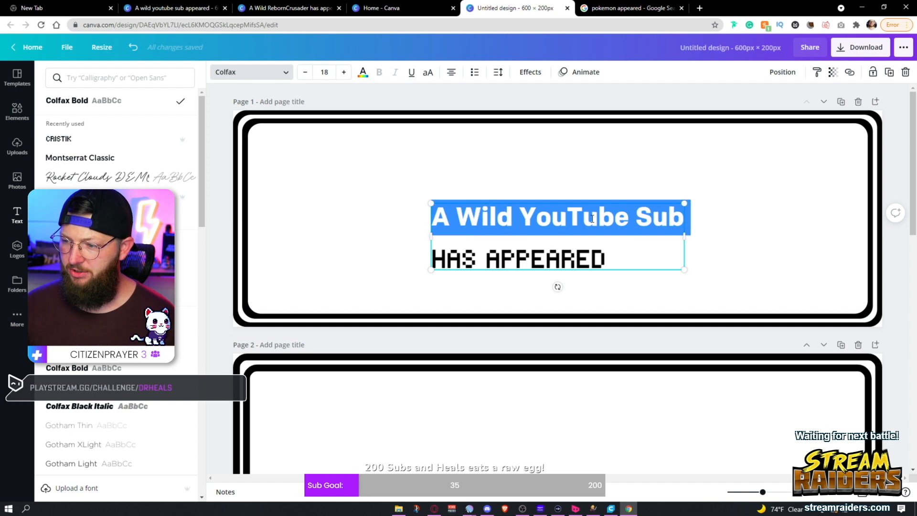
pyautogui.hotkey('ctrl', 'a')
pyautogui.click(72, 142)
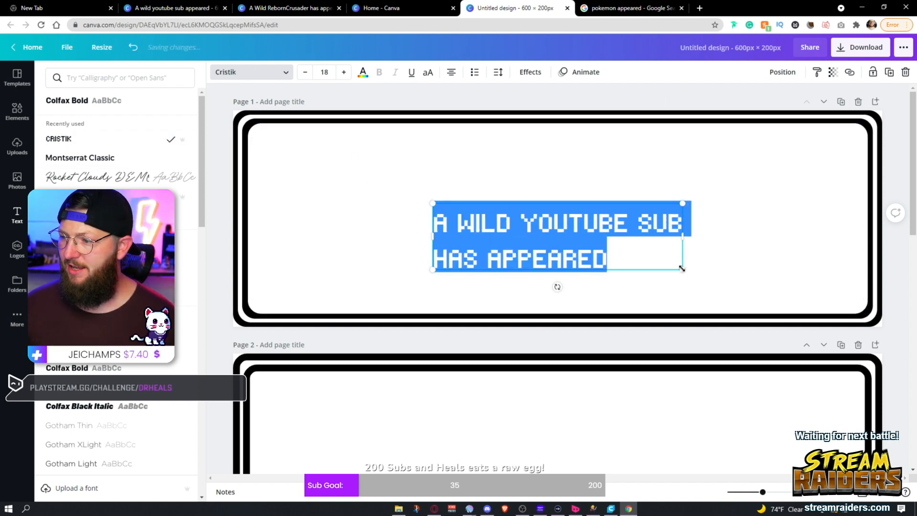
# Enlarge the page 1 text to size 27.7 and move it into the right part of the frame
pyautogui.moveTo(683, 270); pyautogui.dragTo(814, 310)
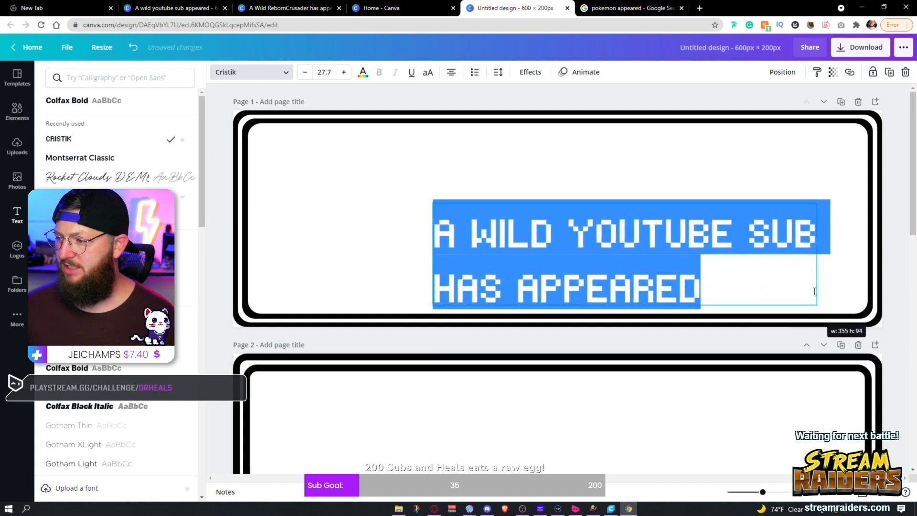
pyautogui.press('Escape')
pyautogui.moveTo(696, 244); pyautogui.dragTo(709, 211)
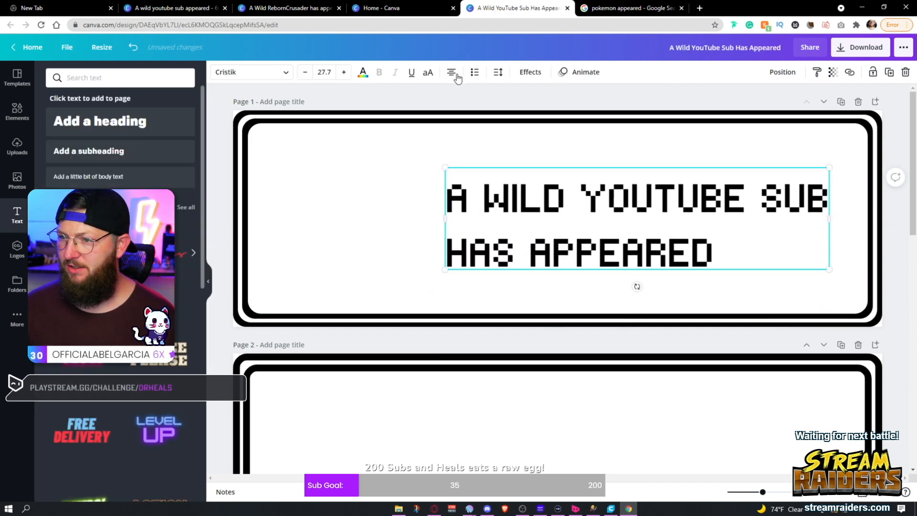
# Set the text's line spacing to 1.09 and enlarge the text to size 29
pyautogui.click(498, 72)
pyautogui.moveTo(587, 127); pyautogui.dragTo(577, 125)
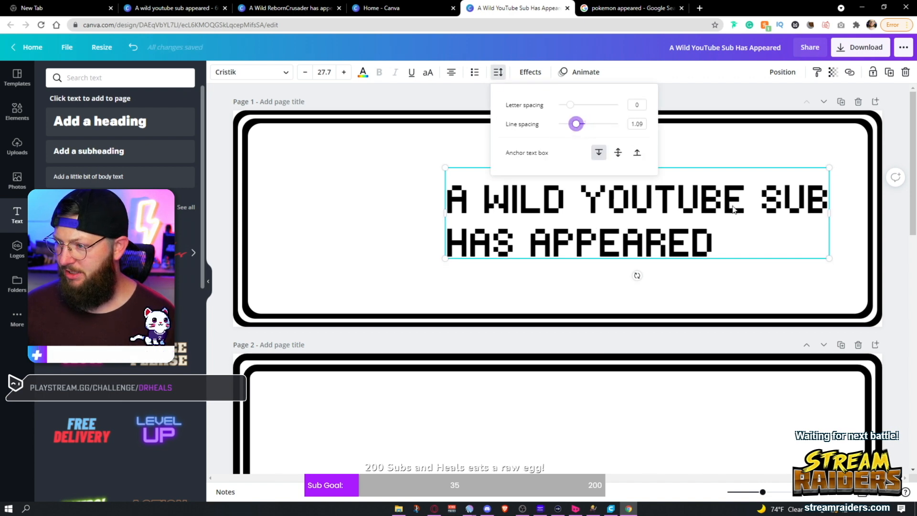
pyautogui.click(829, 258)
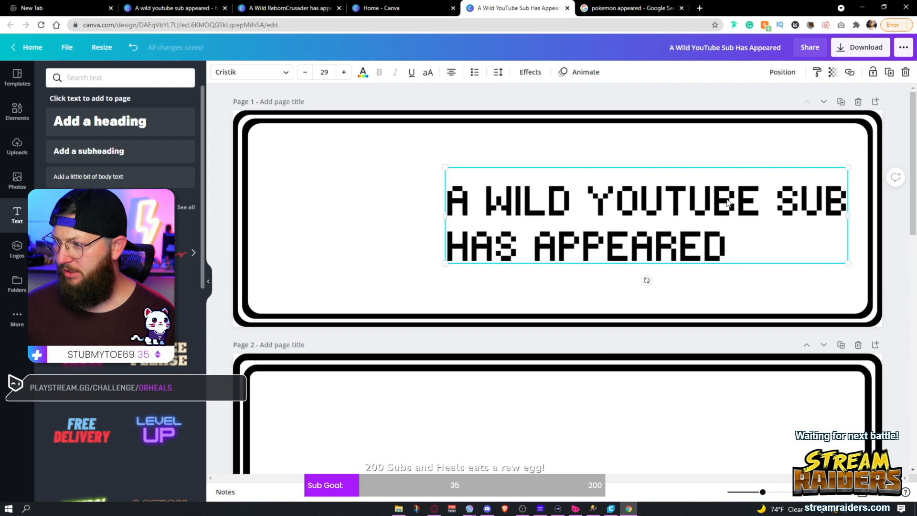
# Fine-tune the text's position so it sits vertically centred in the right part of the page 1 frame
pyautogui.moveTo(726, 198); pyautogui.dragTo(731, 201)
pyautogui.click(897, 253)
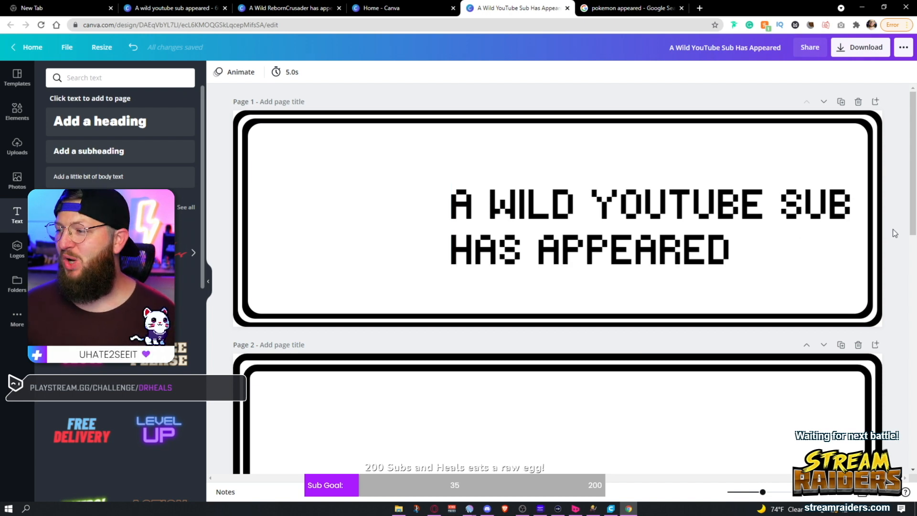
pyautogui.moveTo(700, 206); pyautogui.dragTo(699, 196)
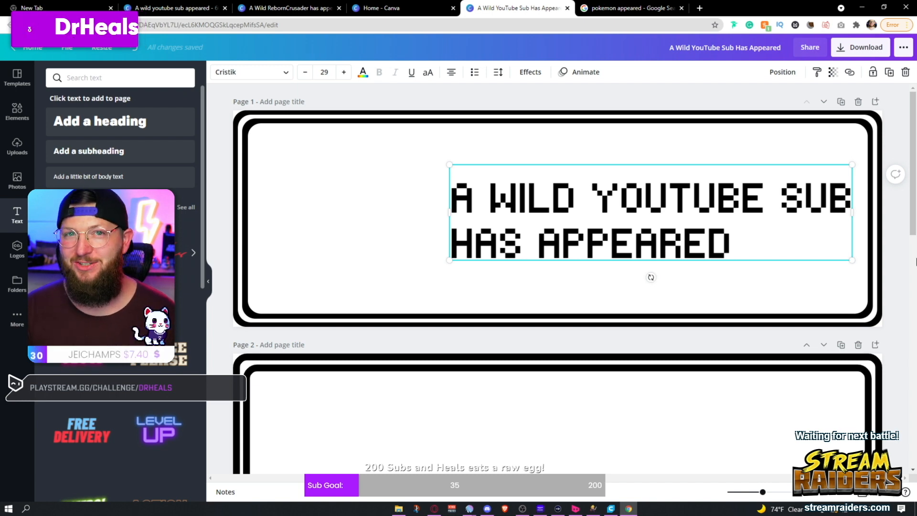
pyautogui.moveTo(613, 218); pyautogui.dragTo(598, 199)
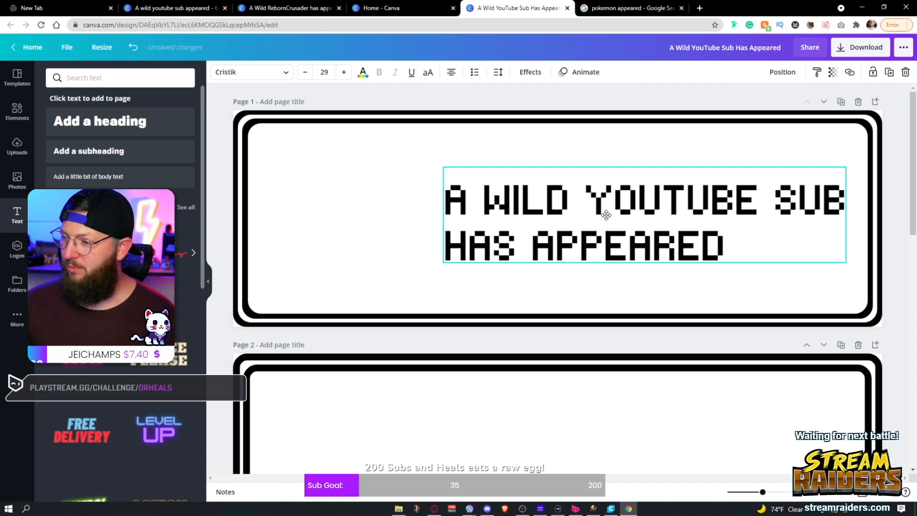
pyautogui.click(893, 271)
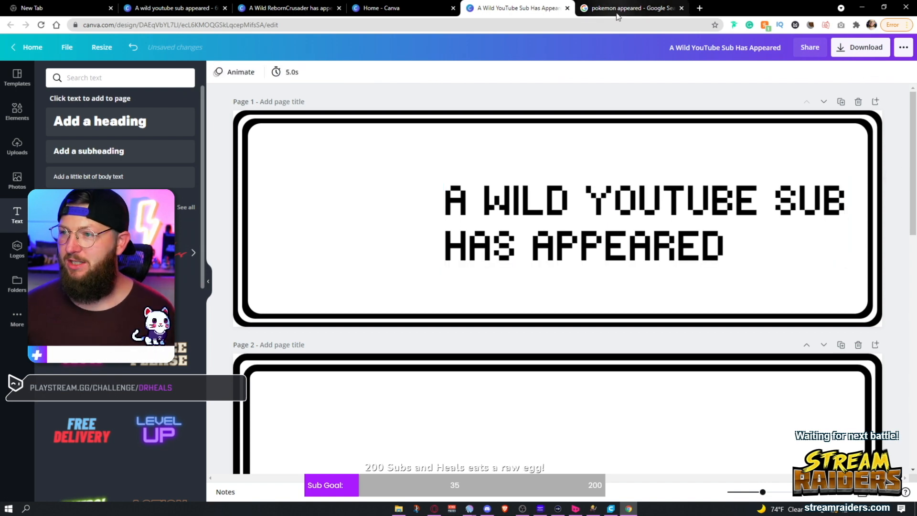
# Look over the "pokemon appeared" Google image results for reference and return to the Canva design
pyautogui.click(631, 8)
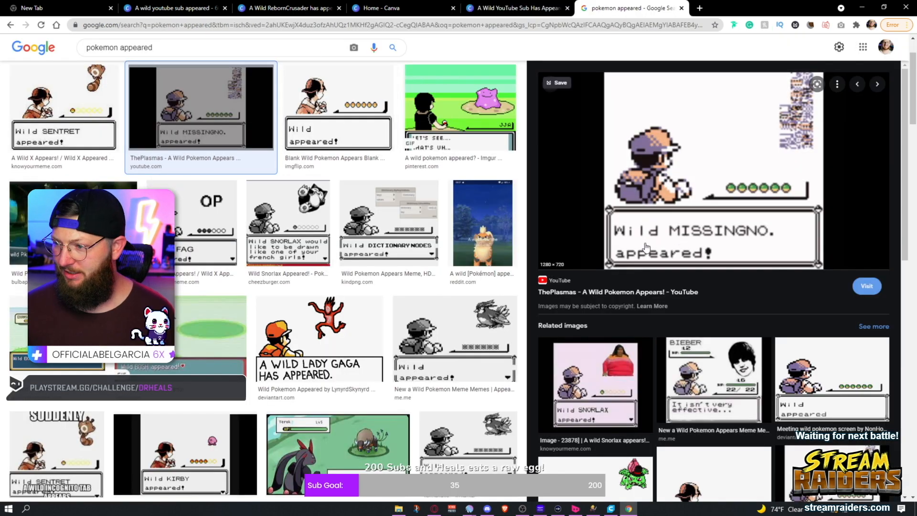
pyautogui.scroll(-2, 288, 364)
pyautogui.scroll(-2, 288, 364)
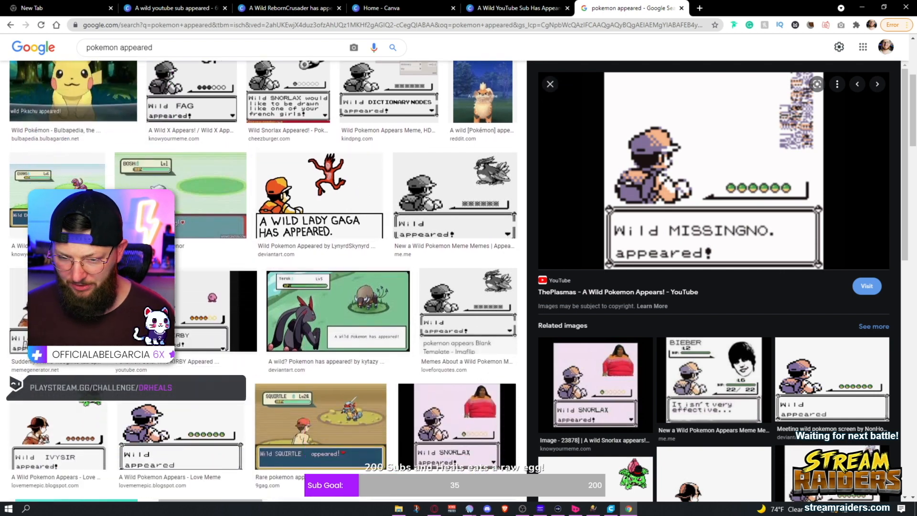
pyautogui.scroll(4, 382, 256)
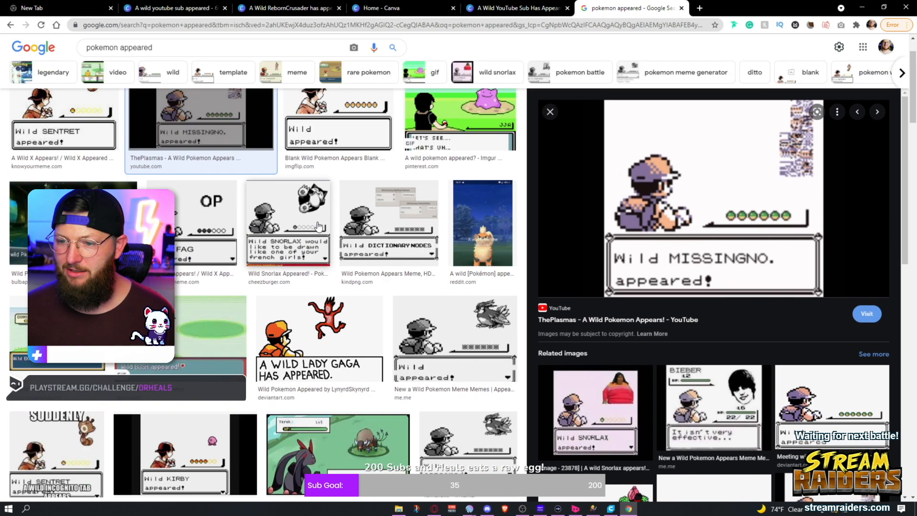
pyautogui.click(532, 10)
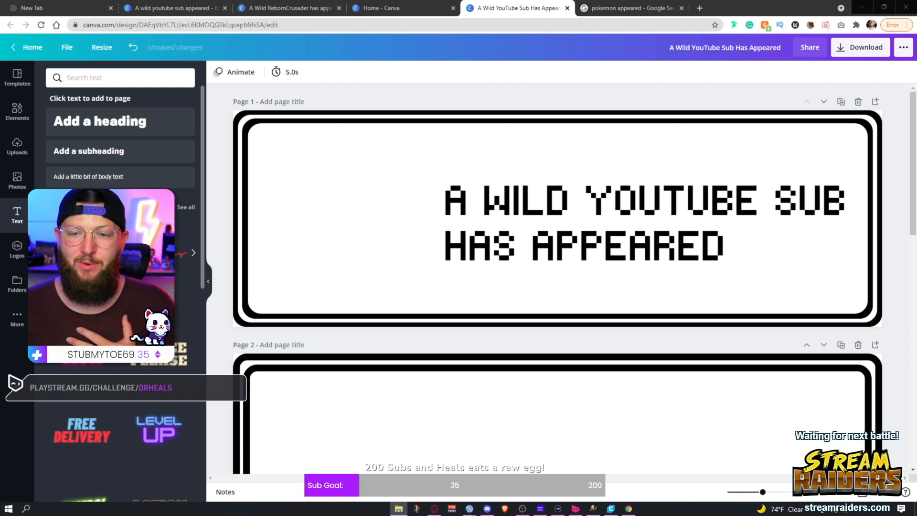
# Upload YouTube-Emblem.png from the Sub PopUp folder and place it in the left part of the page 1 frame
pyautogui.moveTo(0, 102); pyautogui.dragTo(425, 109)
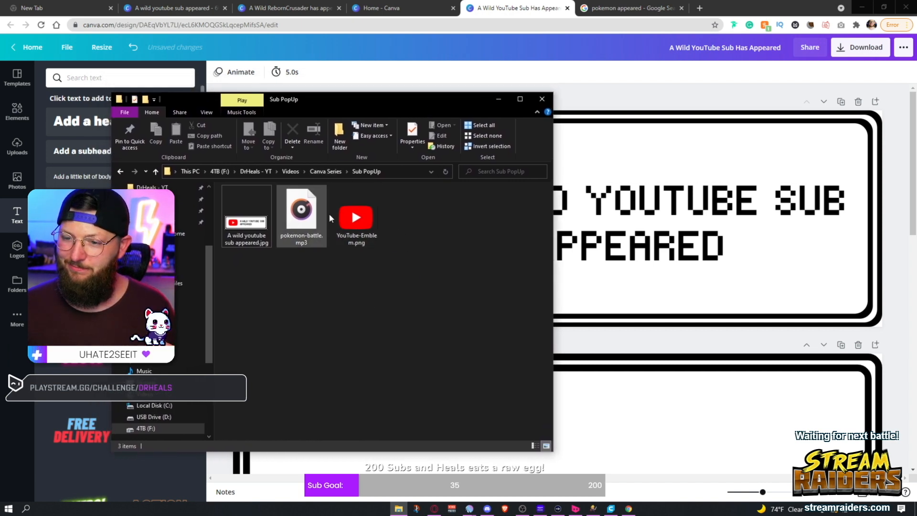
pyautogui.moveTo(457, 273); pyautogui.dragTo(253, 206)
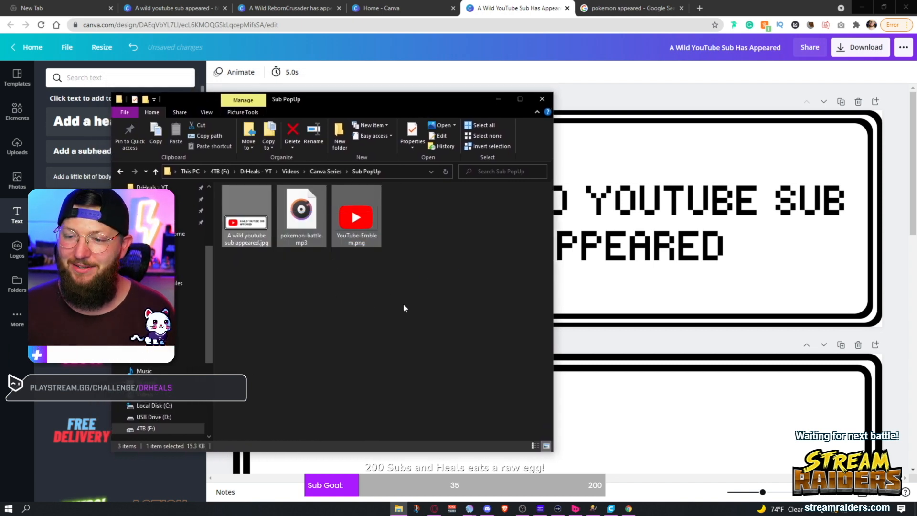
pyautogui.click(403, 303)
pyautogui.moveTo(368, 99); pyautogui.dragTo(755, 88)
pyautogui.click(746, 212)
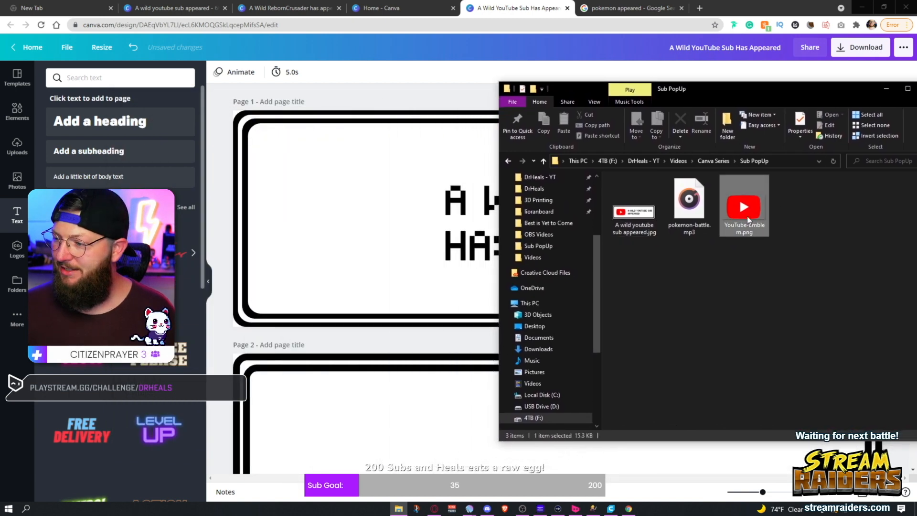
pyautogui.moveTo(749, 210); pyautogui.dragTo(348, 223)
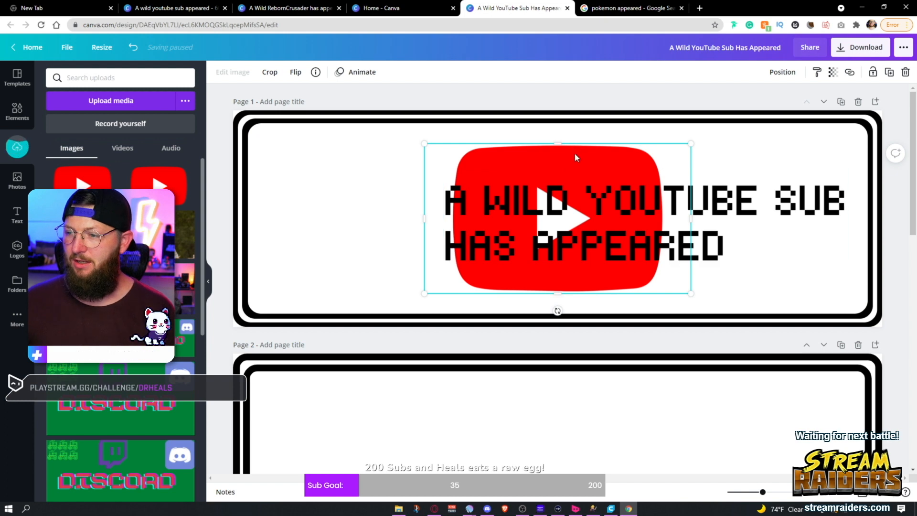
pyautogui.moveTo(574, 155); pyautogui.dragTo(387, 154)
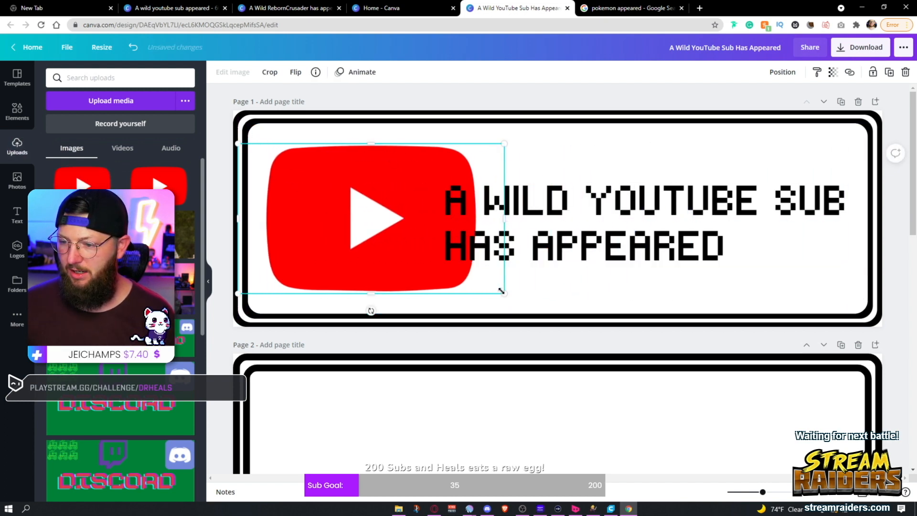
# Shrink the YouTube emblem on page 1 and position it inside the frame beside the text, clear of the lettering
pyautogui.moveTo(504, 293); pyautogui.dragTo(388, 262)
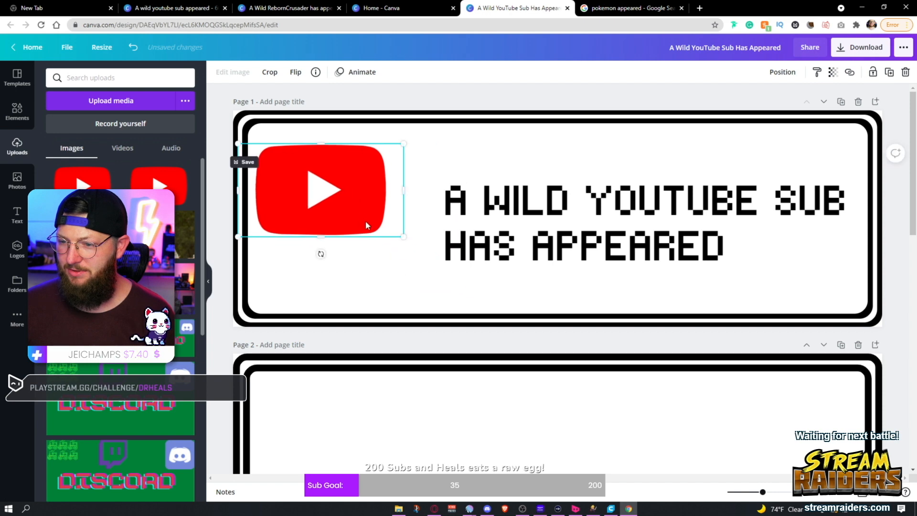
pyautogui.moveTo(359, 216); pyautogui.dragTo(364, 242)
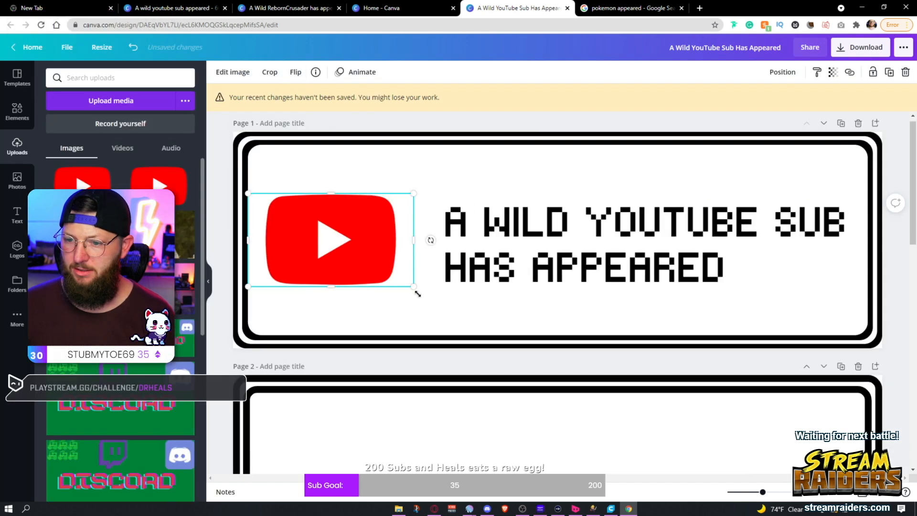
pyautogui.moveTo(413, 288); pyautogui.dragTo(439, 297)
pyautogui.moveTo(390, 275); pyautogui.dragTo(389, 266)
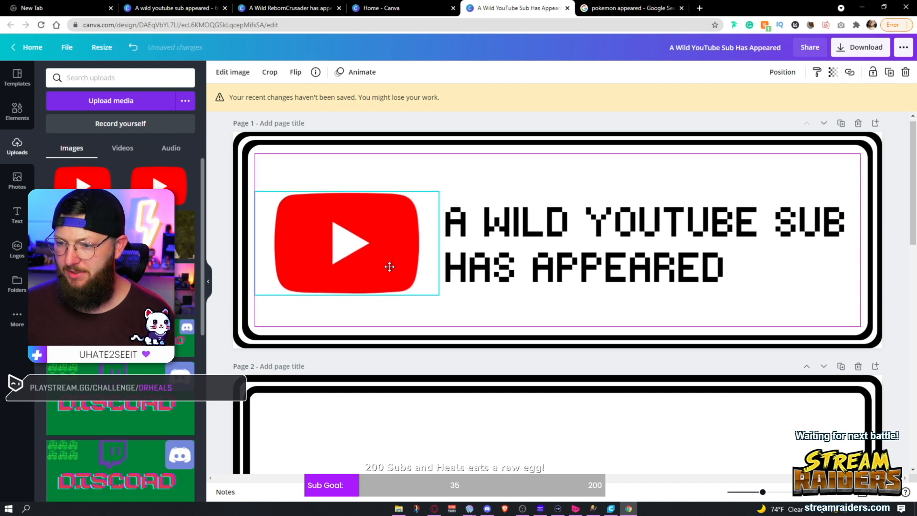
pyautogui.click(888, 292)
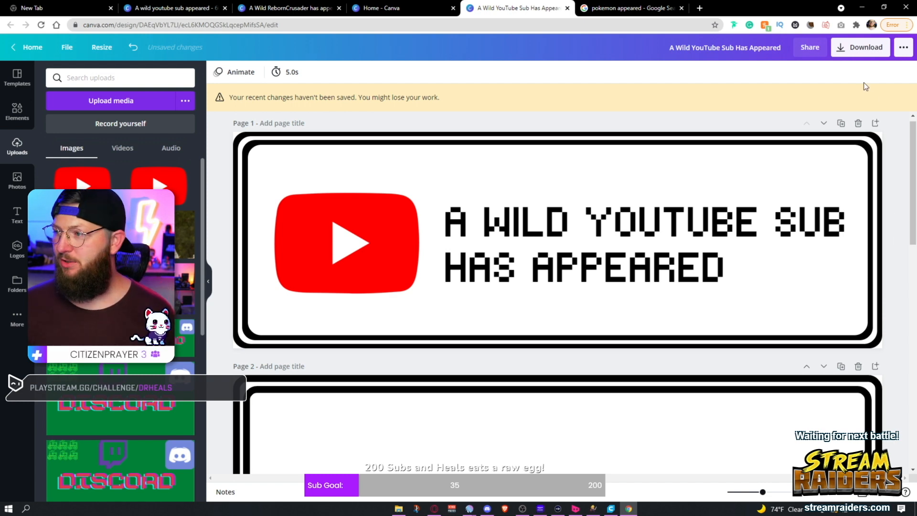
# Look over the download settings for a PNG with a transparent background, without exporting the design
pyautogui.click(863, 52)
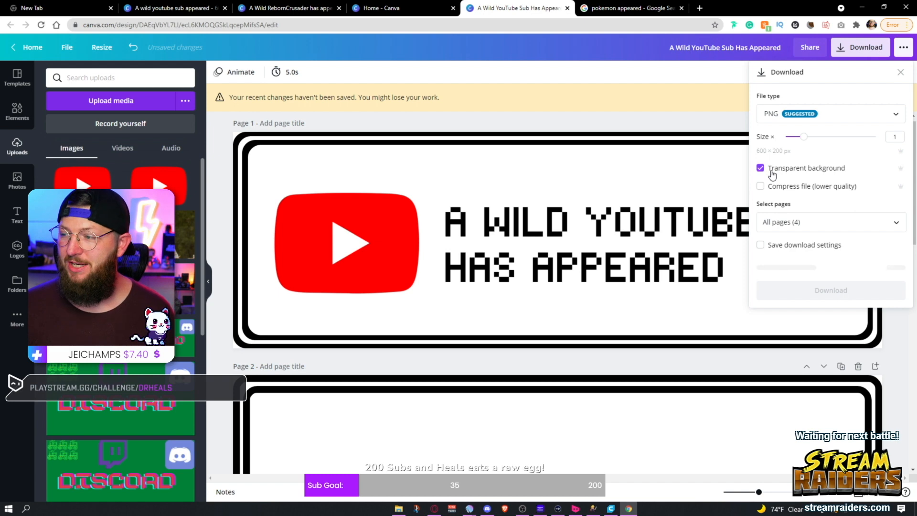
pyautogui.click(476, 115)
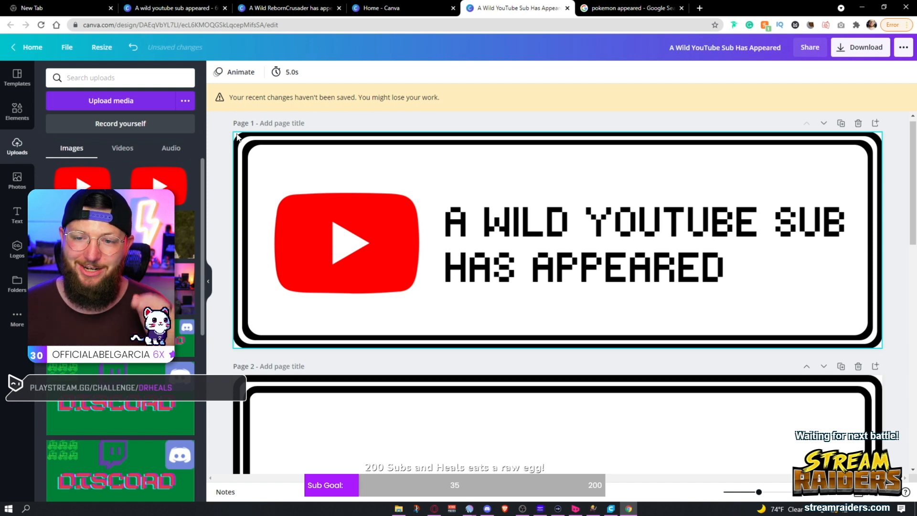
# Try recolouring the outer border of the page 1 frame bright green, and revert the colour change
pyautogui.click(238, 137)
pyautogui.click(218, 72)
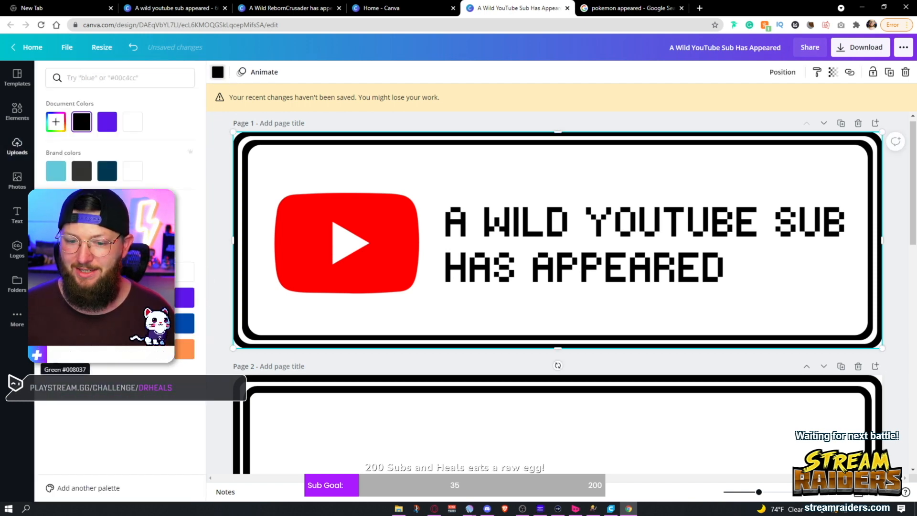
pyautogui.click(59, 125)
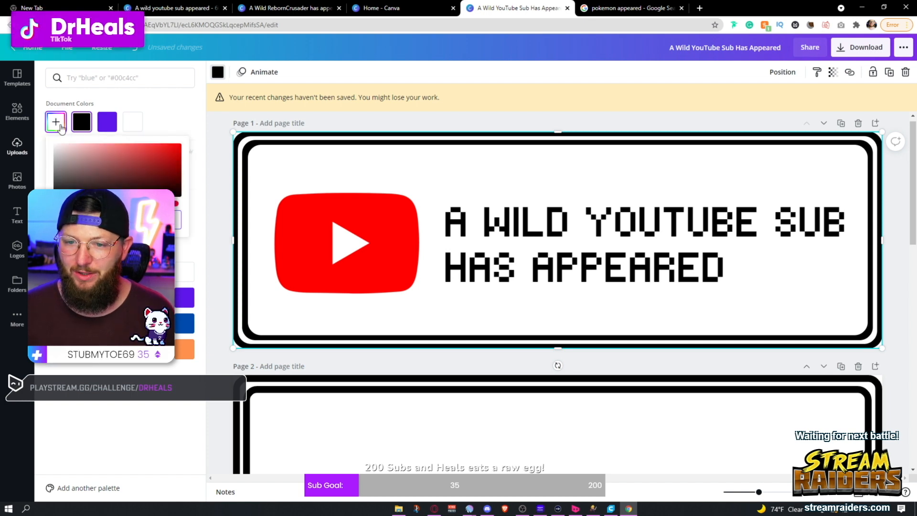
pyautogui.click(91, 203)
pyautogui.moveTo(139, 175); pyautogui.dragTo(184, 144)
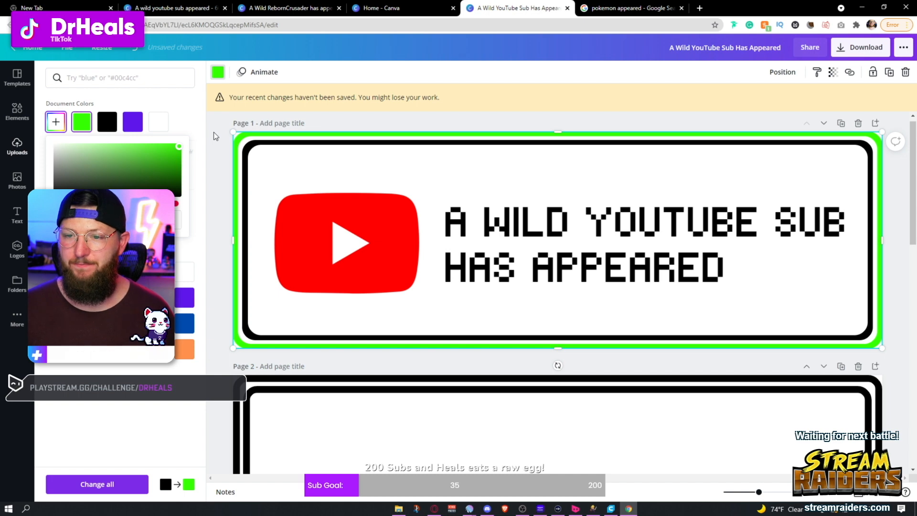
pyautogui.hotkey('ctrl', 'z')
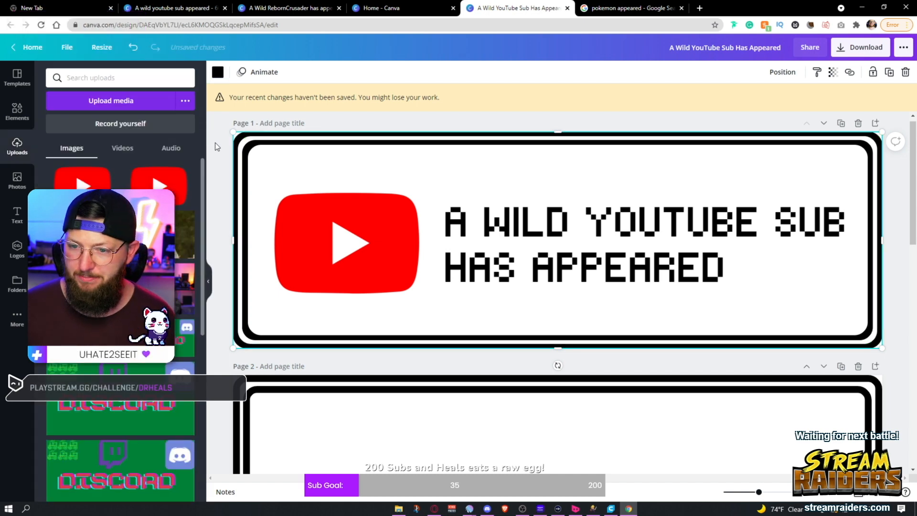
pyautogui.click(365, 116)
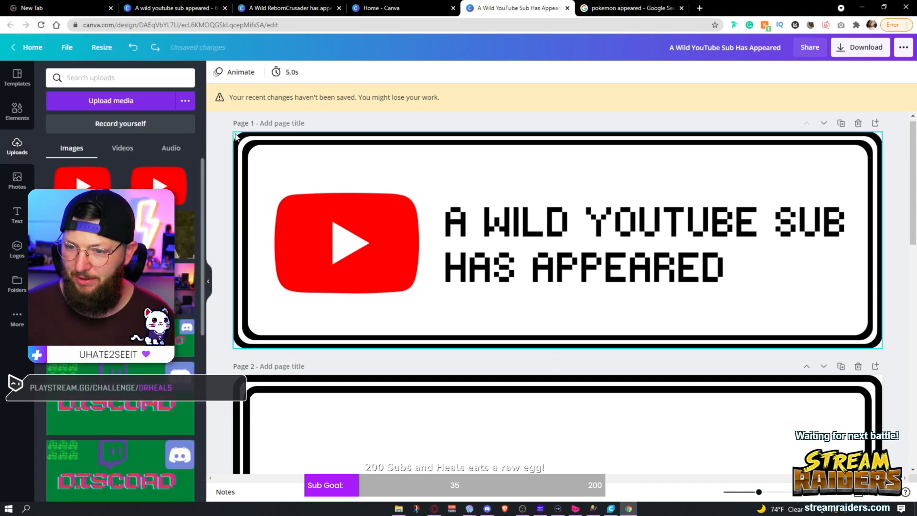
# Try shifting the page 1 frame layers and YouTube emblem sideways to expose the page background
pyautogui.click(236, 134)
pyautogui.moveTo(217, 165); pyautogui.dragTo(774, 292)
pyautogui.moveTo(395, 252); pyautogui.dragTo(489, 254)
pyautogui.hotkey('ctrl', 'z')
pyautogui.click(222, 156)
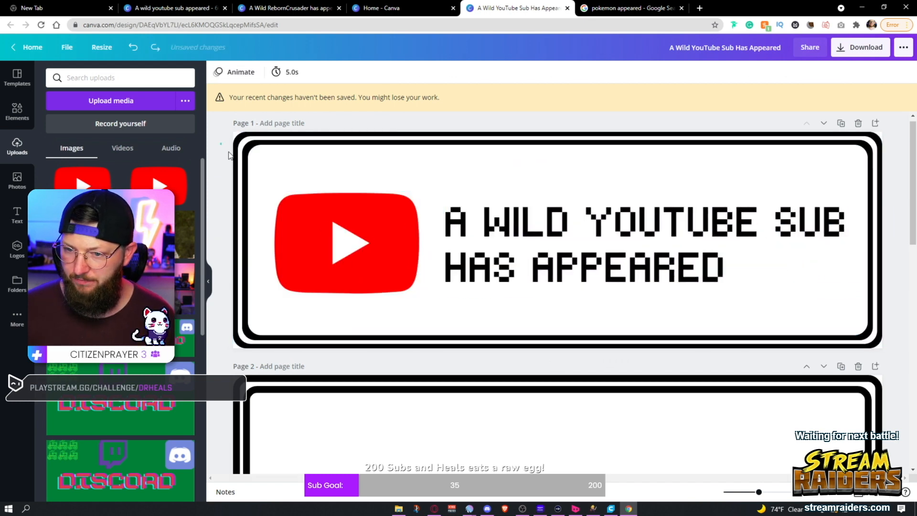
pyautogui.moveTo(219, 142); pyautogui.dragTo(396, 258)
pyautogui.moveTo(338, 240); pyautogui.dragTo(425, 241)
pyautogui.moveTo(263, 226); pyautogui.dragTo(336, 237)
# Try a bright green background colour on page 1 behind the shifted frame
pyautogui.click(274, 229)
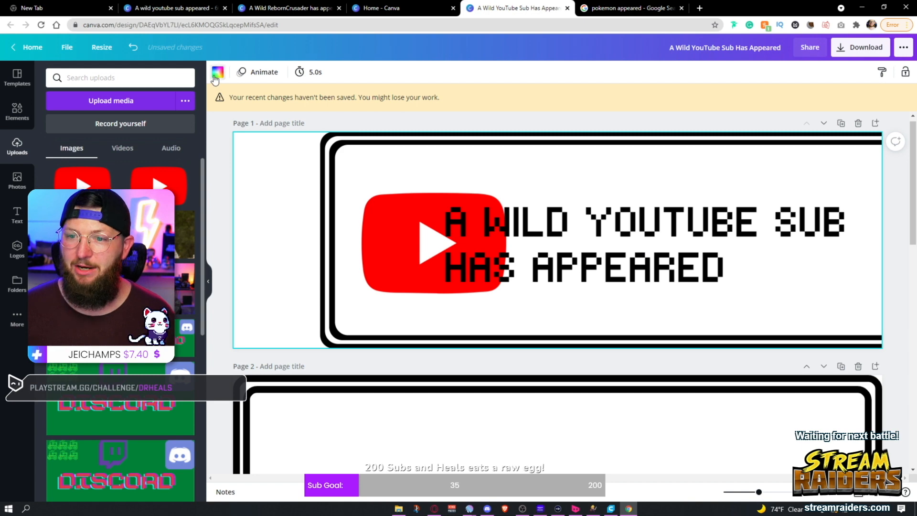
pyautogui.click(218, 72)
pyautogui.click(56, 123)
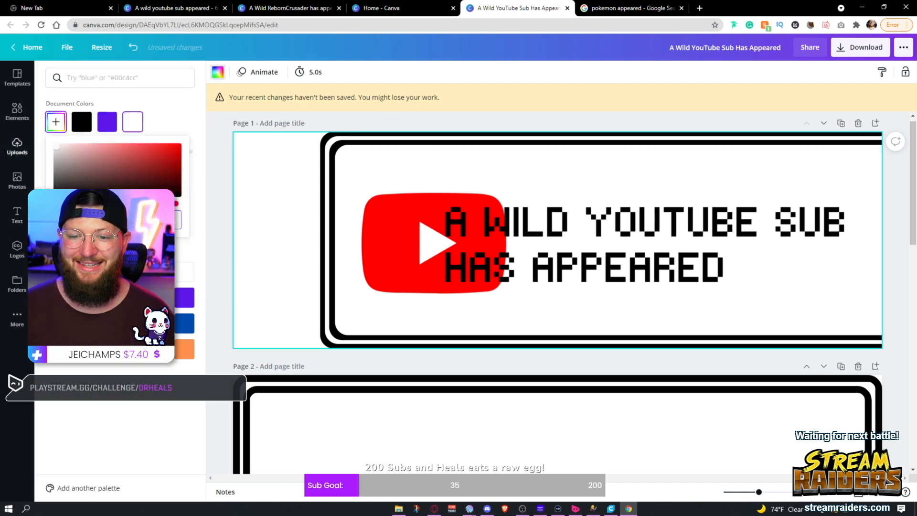
pyautogui.click(95, 203)
pyautogui.moveTo(165, 160); pyautogui.dragTo(187, 142)
pyautogui.click(221, 132)
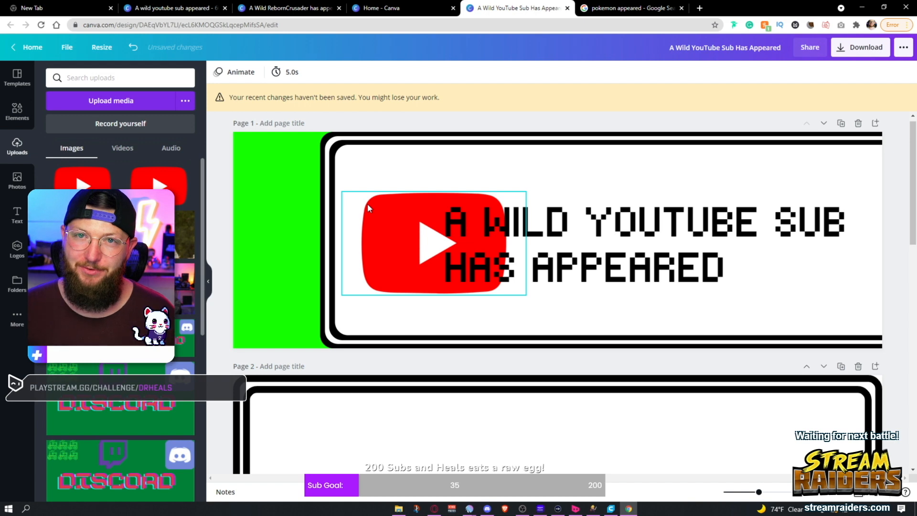
# Undo the green background and the shifts of the page 1 frame and emblem
pyautogui.hotkey('ctrl', 'z')
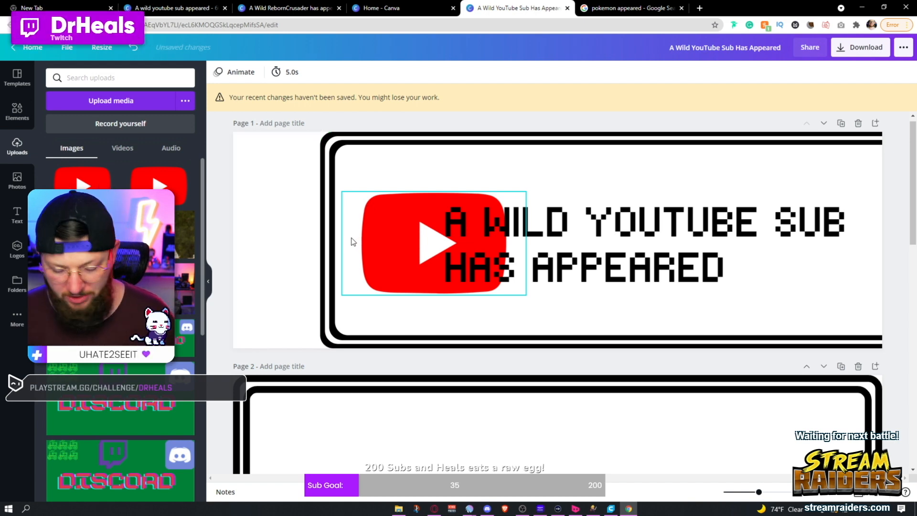
pyautogui.hotkey('ctrl', 'z')
pyautogui.hotkey('ctrl', 'z')
pyautogui.hotkey('ctrl', 'z')
pyautogui.hotkey('ctrl', 'z')
pyautogui.hotkey('ctrl', 'z')
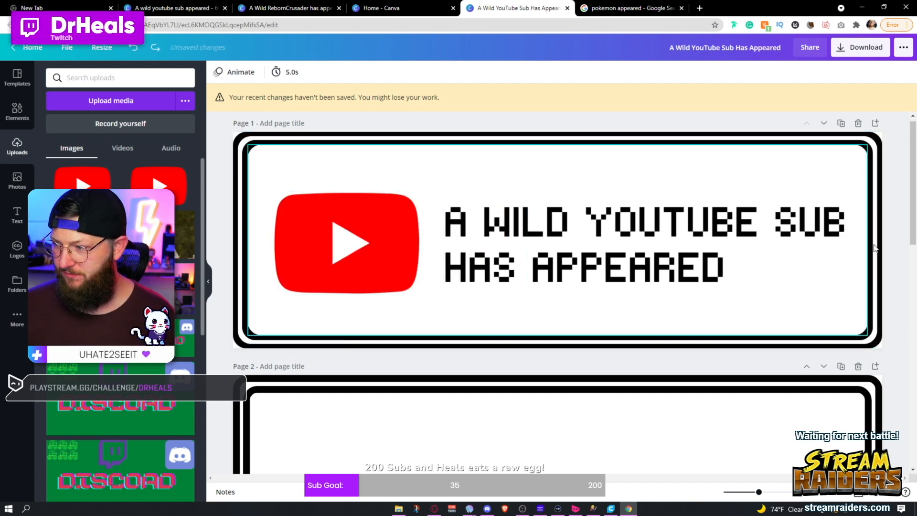
pyautogui.click(872, 240)
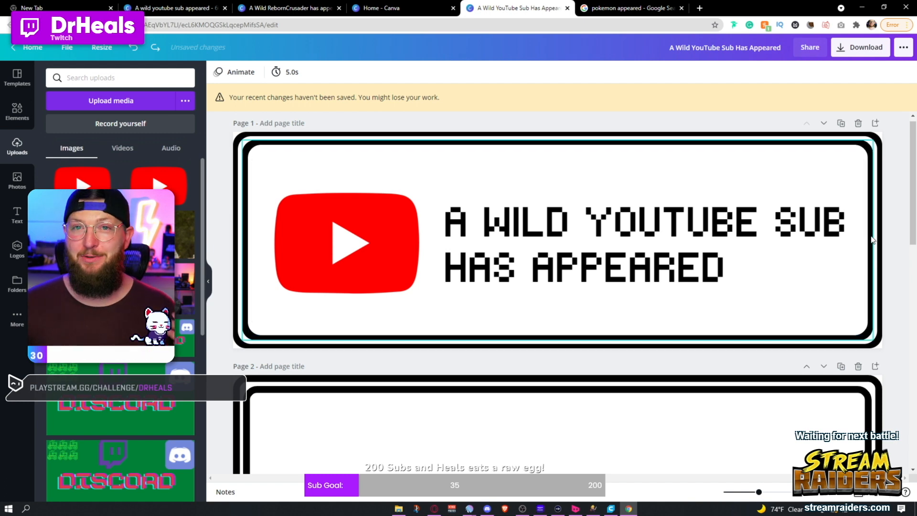
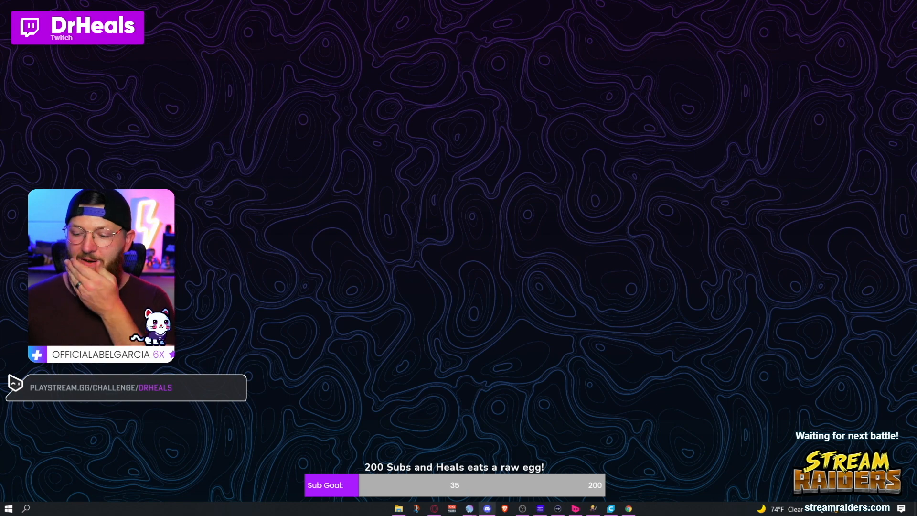
# Switch to Mix It Up and place its window near the middle of the desktop
pyautogui.moveTo(470, 508)
pyautogui.click(437, 480)
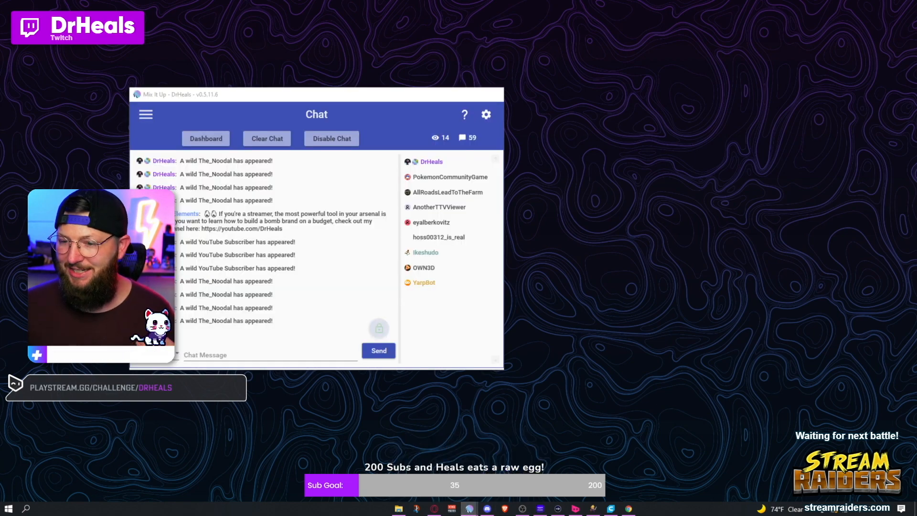
pyautogui.doubleClick(359, 94)
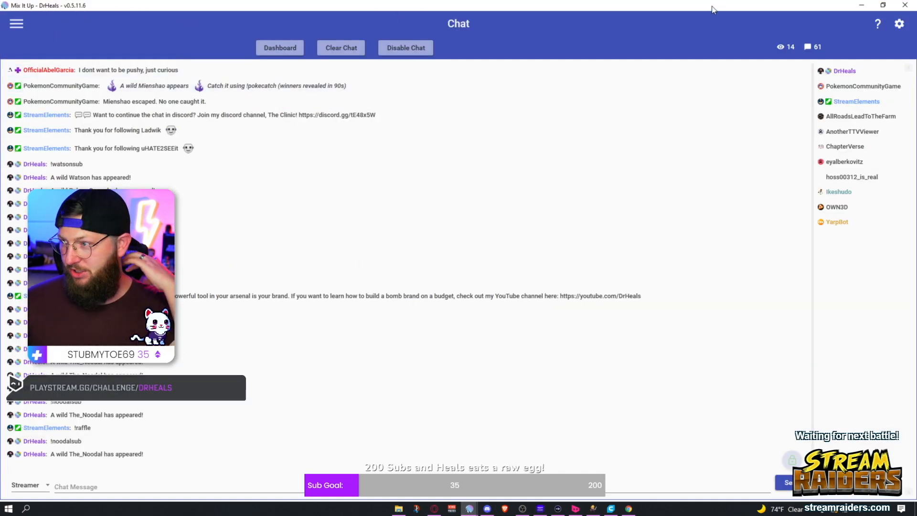
pyautogui.doubleClick(709, 8)
pyautogui.moveTo(387, 98); pyautogui.dragTo(506, 84)
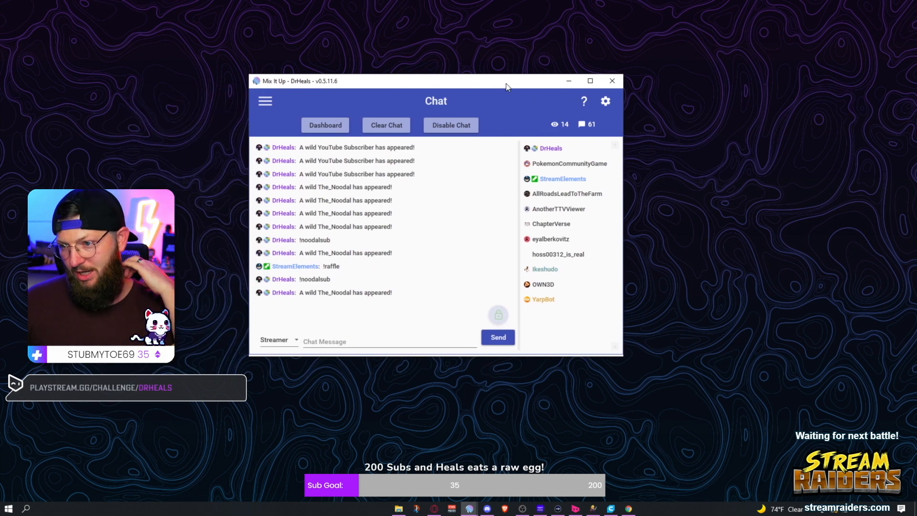
# Open the Commands page in Mix It Up and delete the existing YouTubeSub command
pyautogui.click(265, 102)
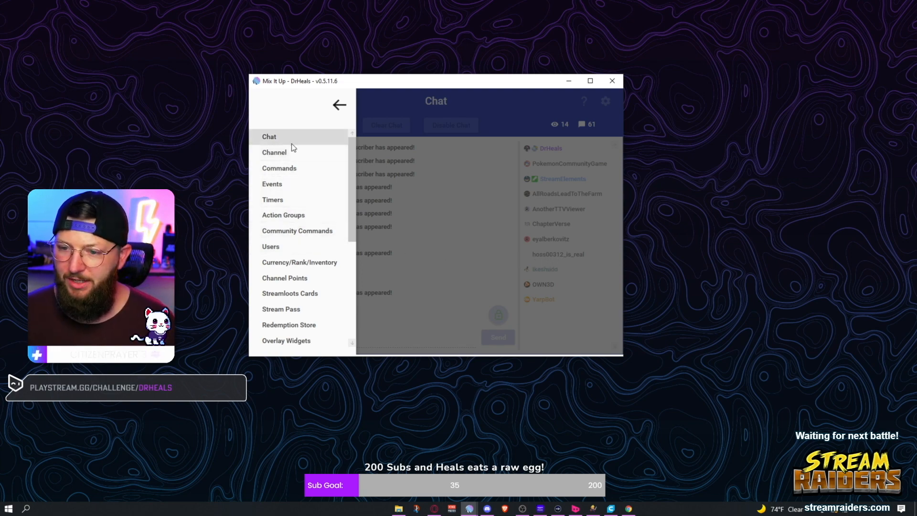
pyautogui.scroll(-4, 308, 267)
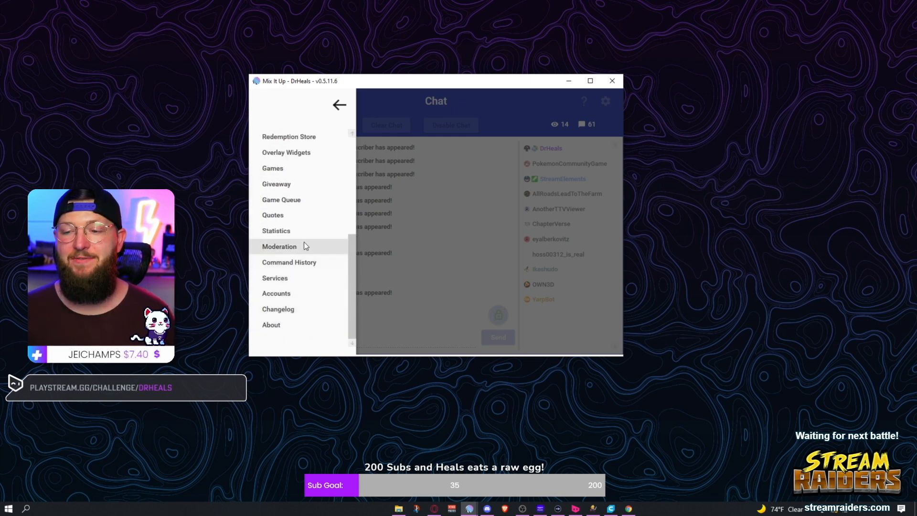
pyautogui.scroll(4, 305, 234)
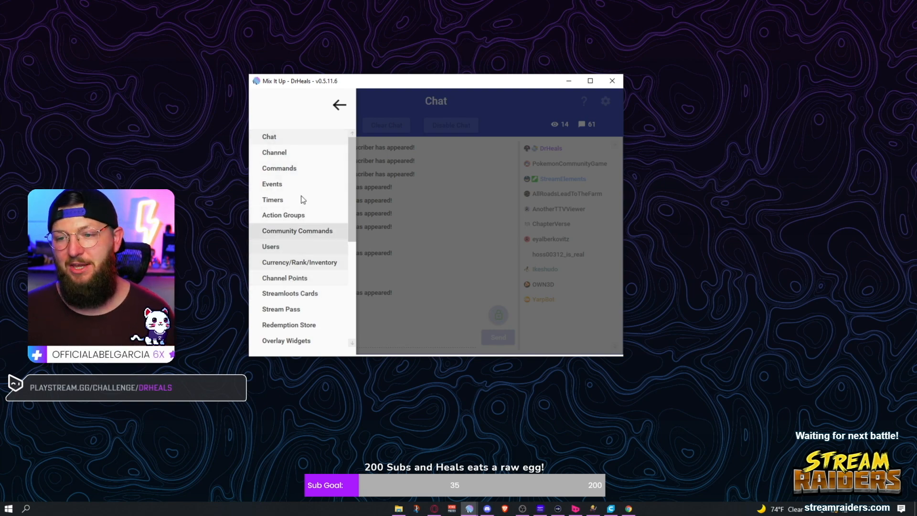
pyautogui.click(290, 168)
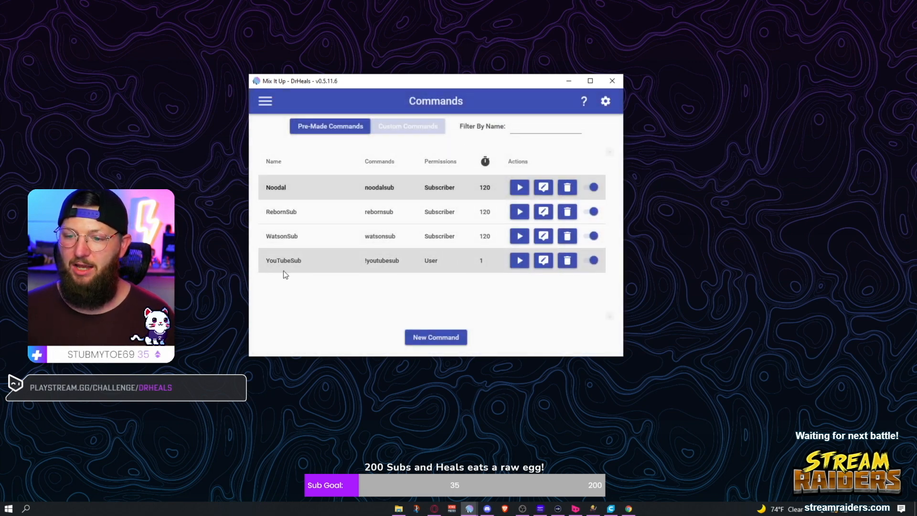
pyautogui.click(567, 261)
pyautogui.click(403, 228)
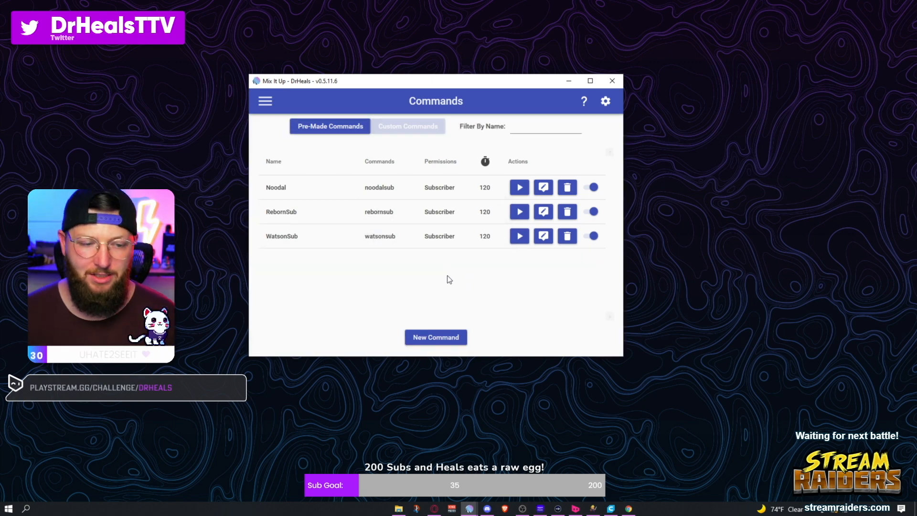
# Create a new chat command and name it YouTubeSub
pyautogui.click(443, 340)
pyautogui.click(322, 143)
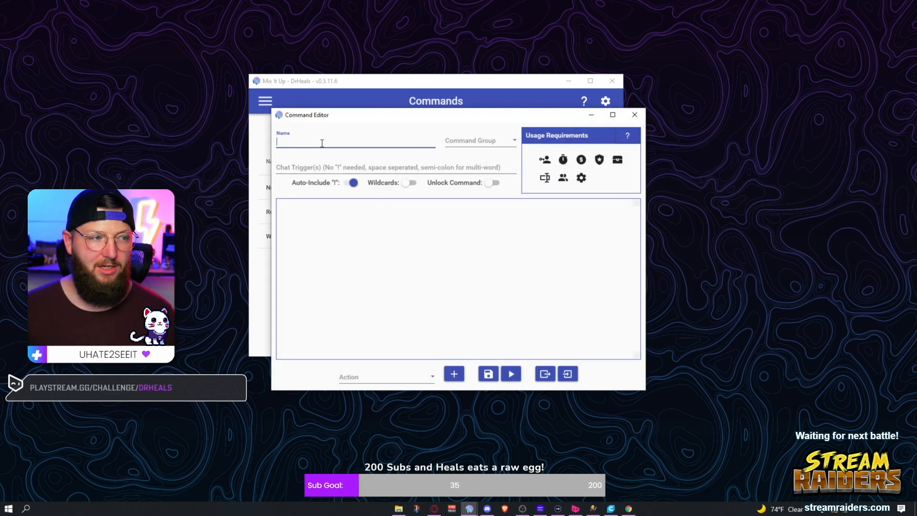
pyautogui.write('You')
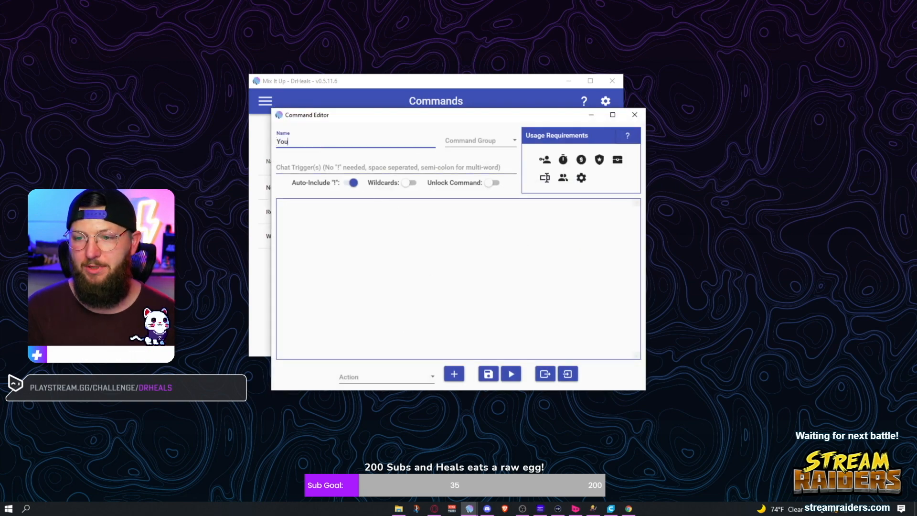
pyautogui.write('TubeSUb')
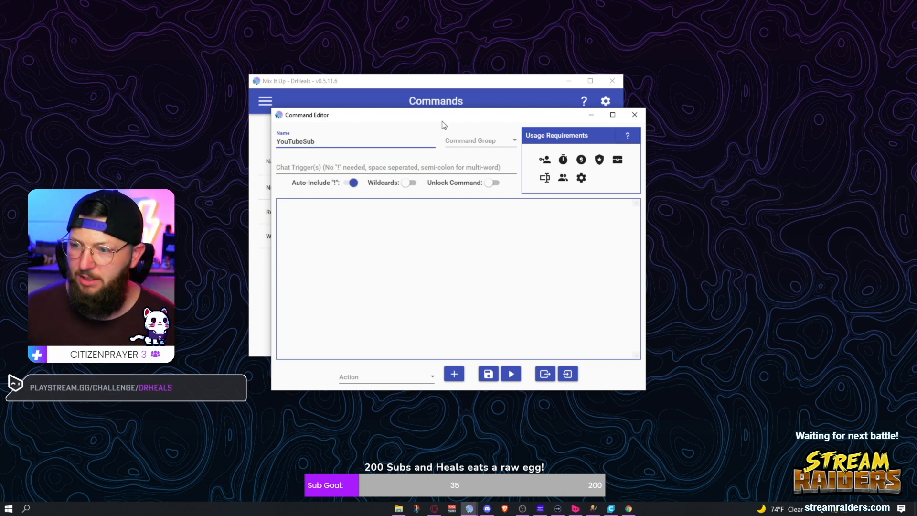
# Assign the command to the Subs group and set its chat trigger to !youtubesub
pyautogui.click(497, 142)
pyautogui.click(461, 158)
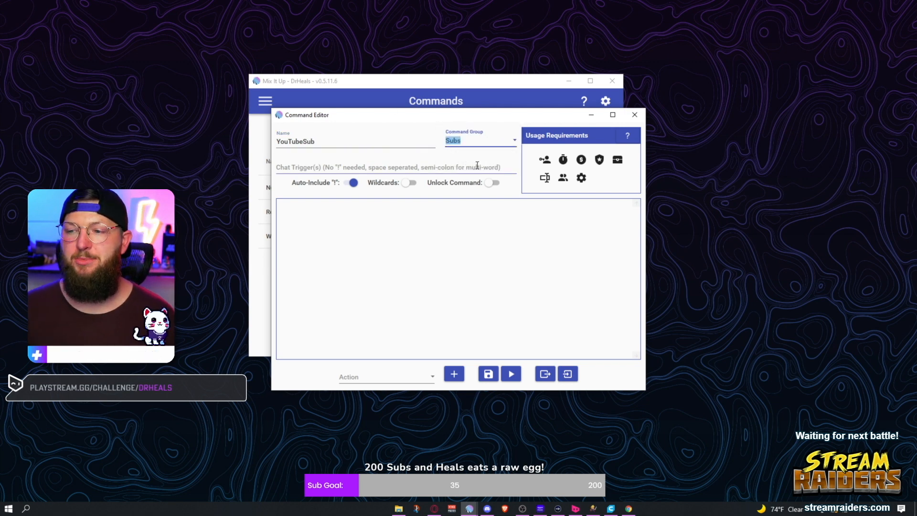
pyautogui.click(350, 168)
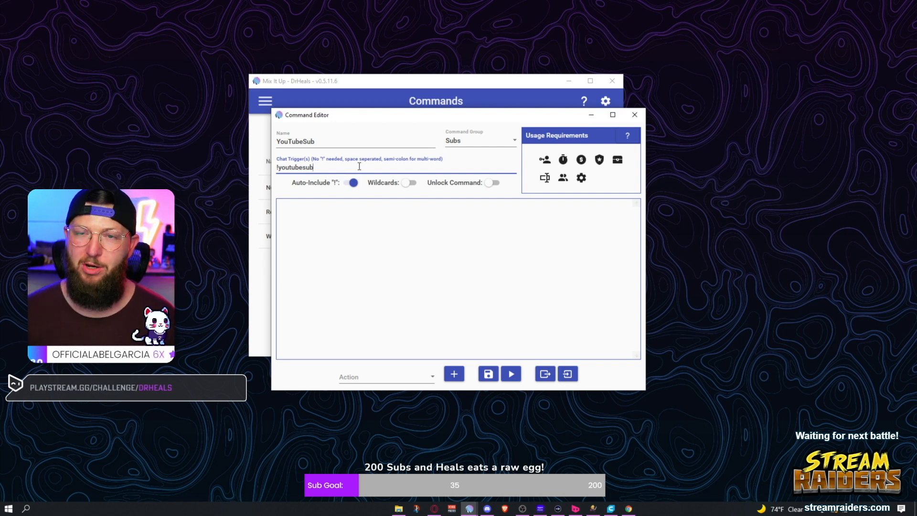
# Review the role options in the command's usage requirements, keeping the role at User
pyautogui.click(546, 162)
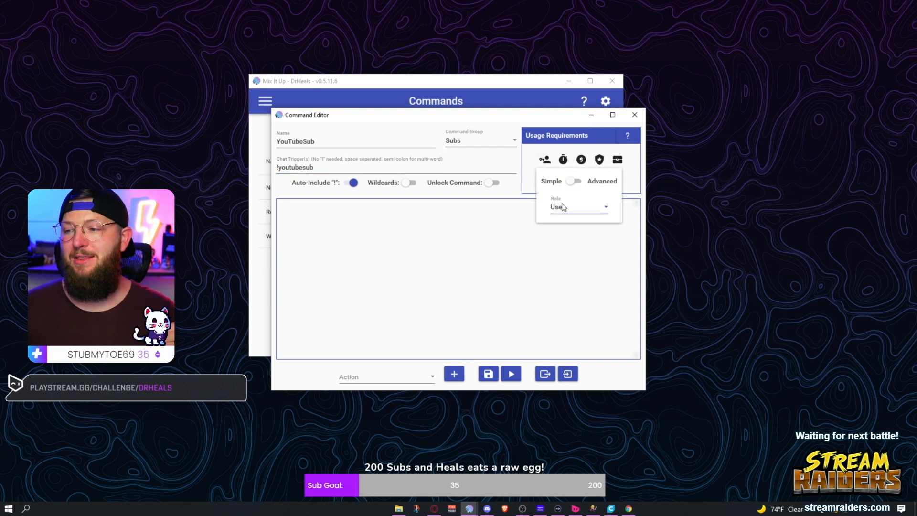
pyautogui.click(603, 210)
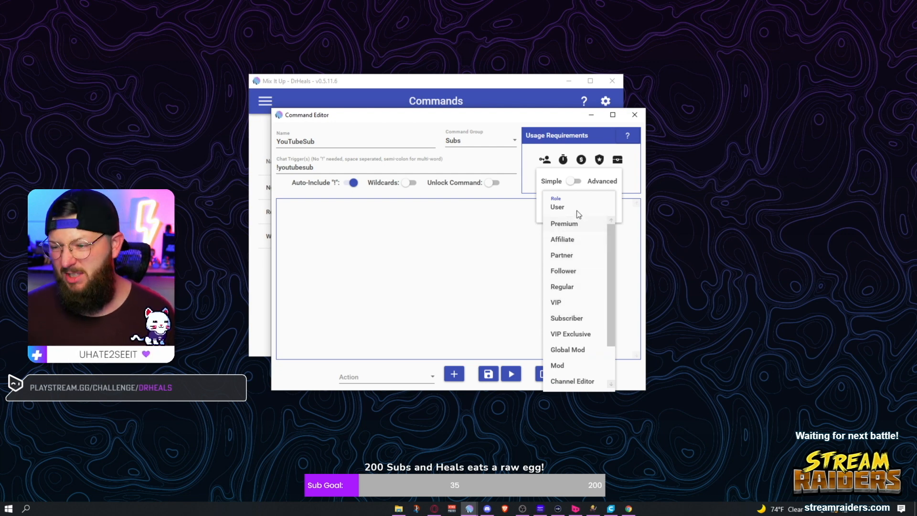
pyautogui.click(525, 234)
pyautogui.click(527, 230)
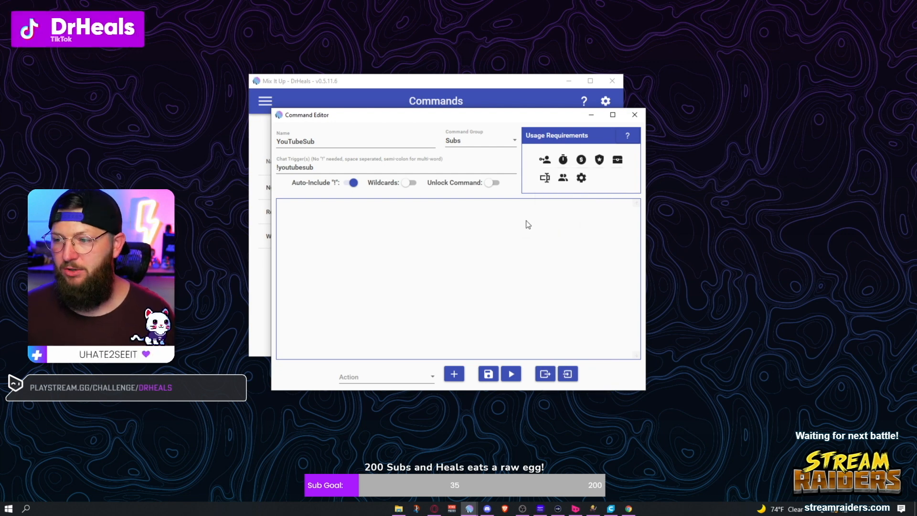
# Set the command's cooldown requirement to the Per Person type with an amount of 1
pyautogui.click(563, 164)
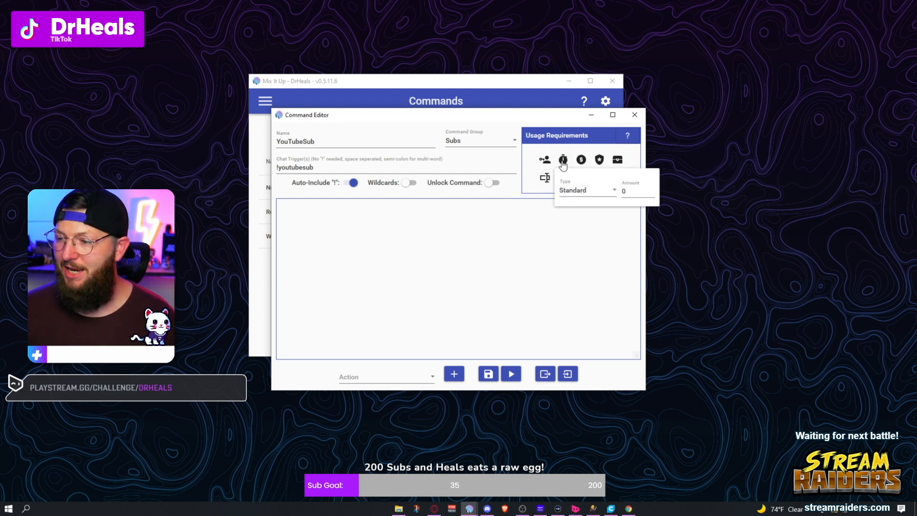
pyautogui.click(576, 192)
pyautogui.click(578, 206)
pyautogui.click(621, 195)
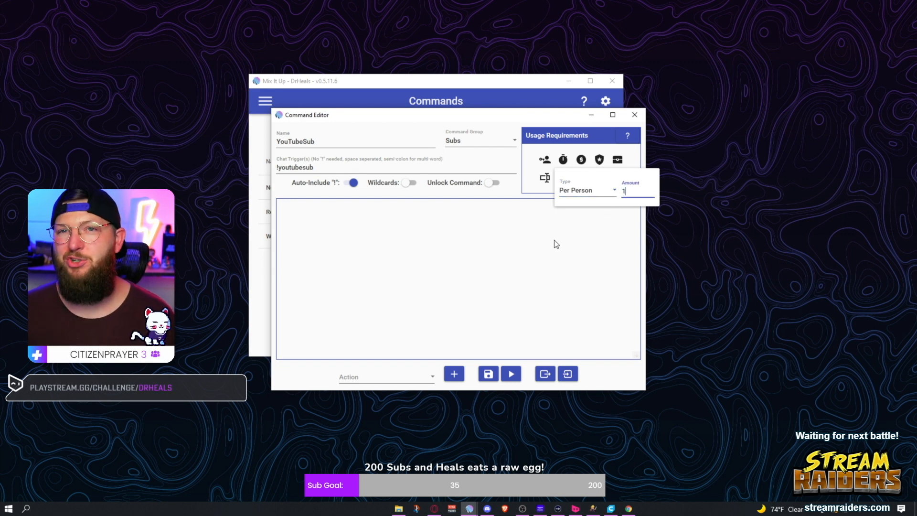
pyautogui.write('1')
pyautogui.click(554, 256)
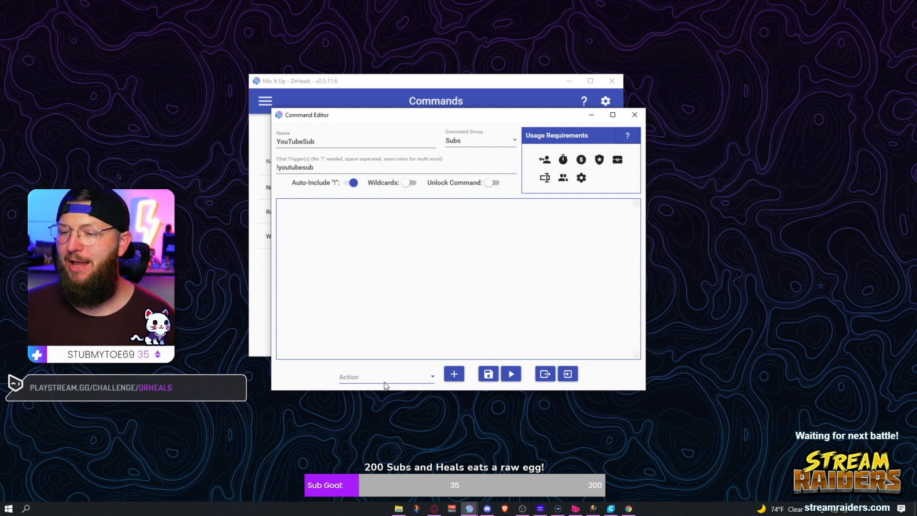
# Add a Chat Message action to the YouTubeSub command
pyautogui.click(420, 380)
pyautogui.scroll(-1, 369, 240)
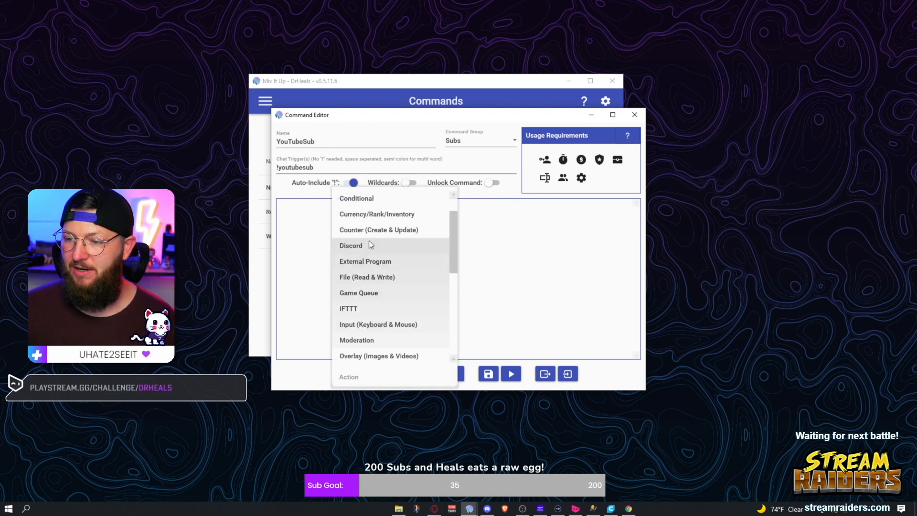
pyautogui.scroll(1, 418, 238)
pyautogui.click(375, 200)
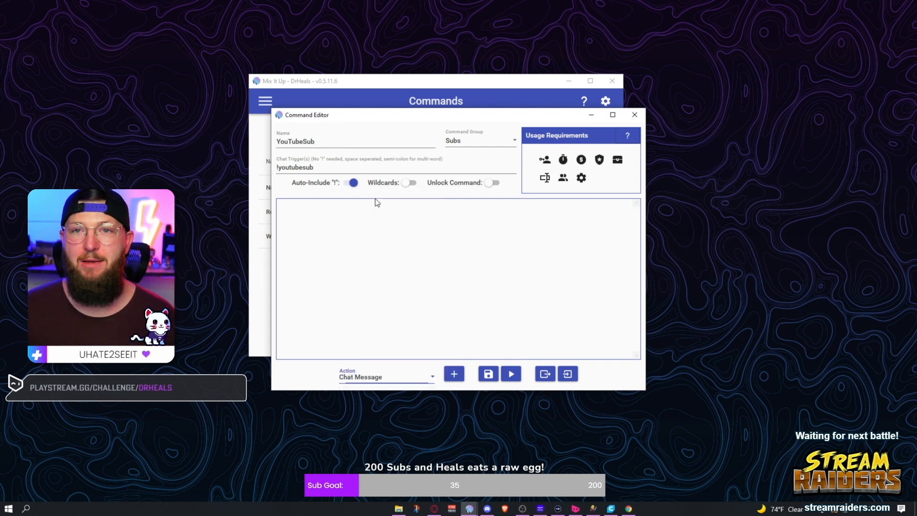
pyautogui.click(454, 375)
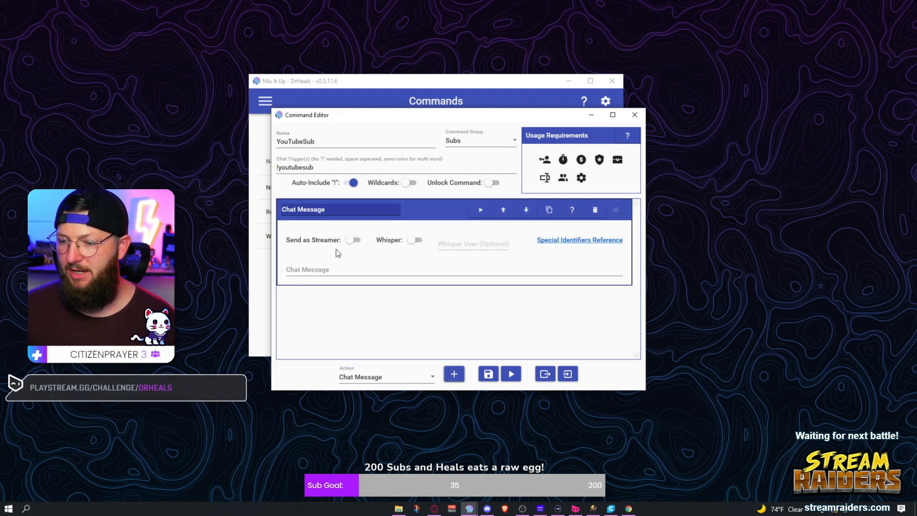
# Set the chat message to send as the streamer with the text "A Wild YouTube Sub has appeared!" and collapse the action
pyautogui.click(353, 240)
pyautogui.click(340, 268)
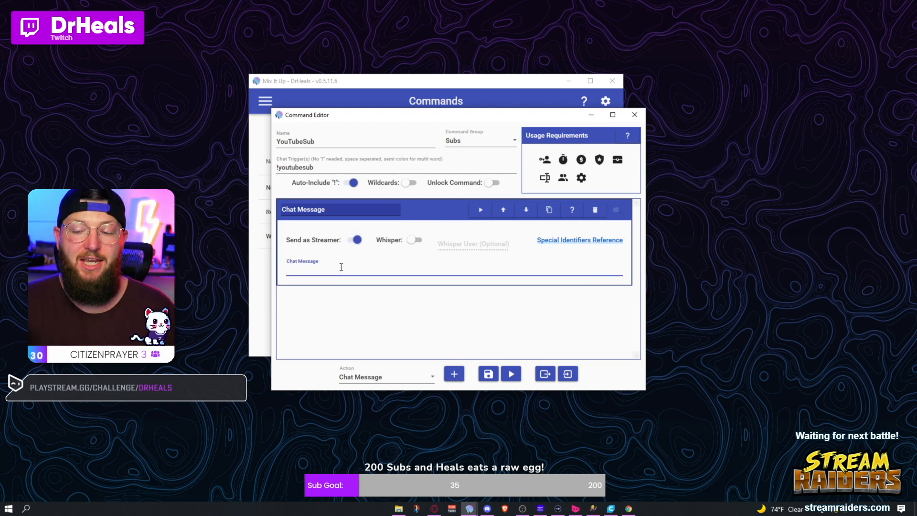
pyautogui.write('A Wild')
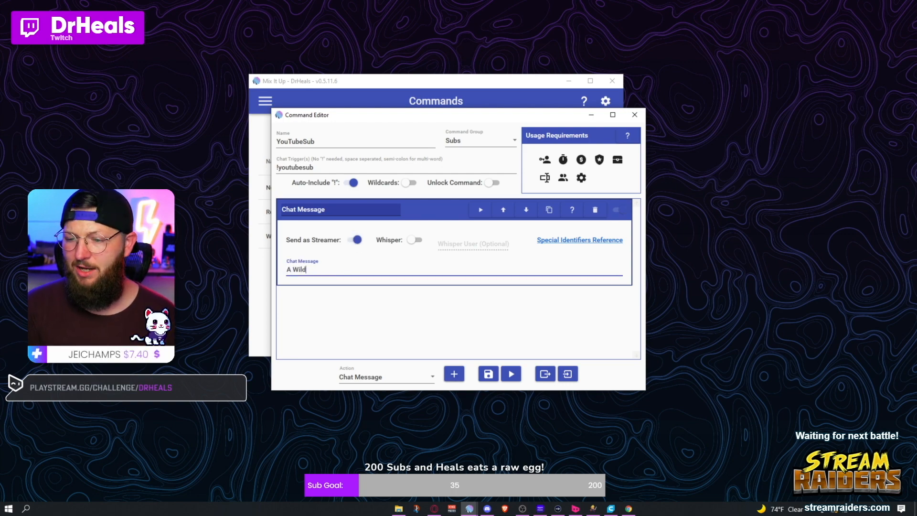
pyautogui.write(' YouTube Sub has appeared!')
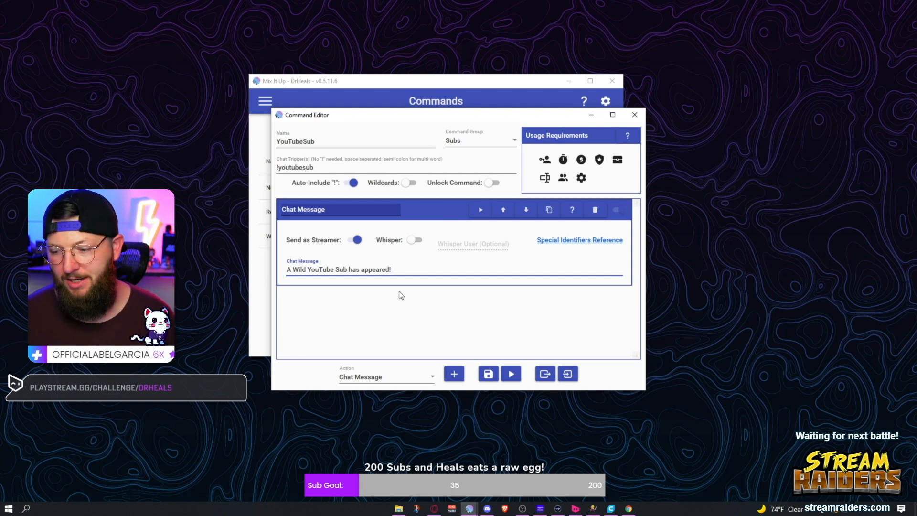
pyautogui.click(434, 207)
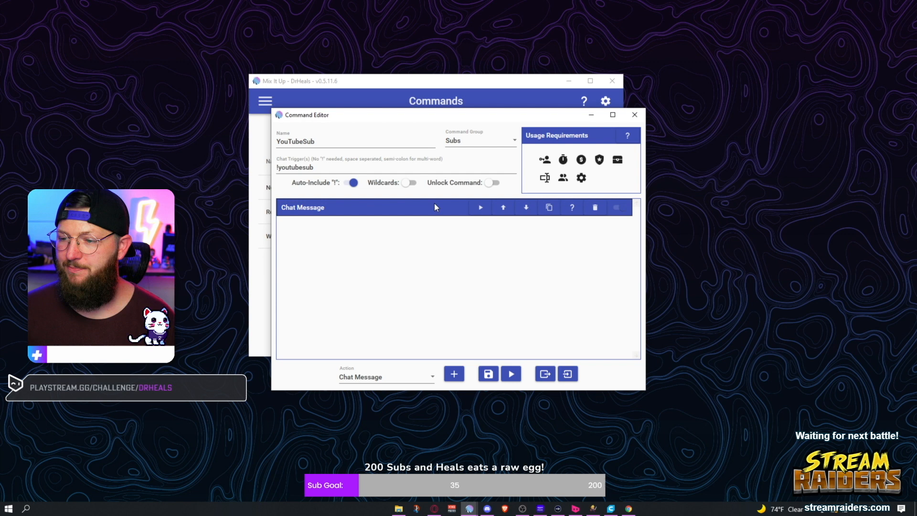
# Add an Overlay (Images & Videos) action to the command after the chat message
pyautogui.click(423, 378)
pyautogui.scroll(-1, 418, 334)
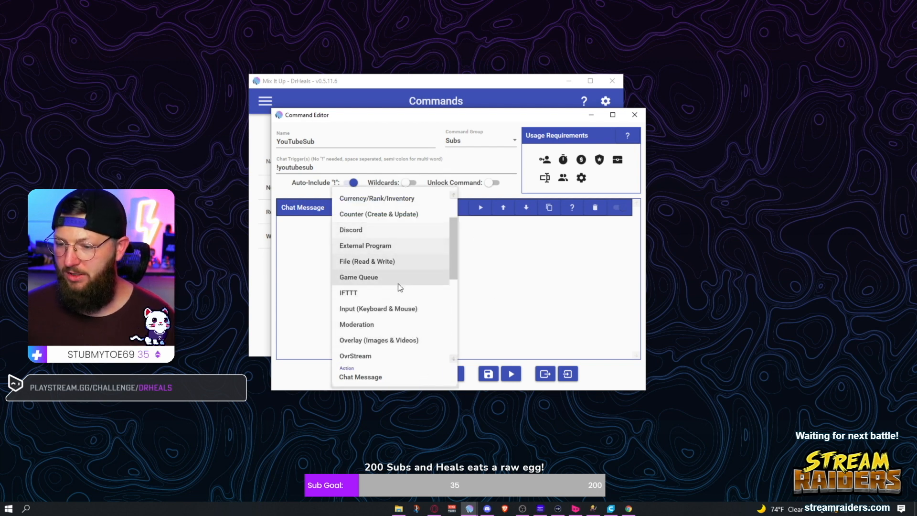
pyautogui.click(391, 341)
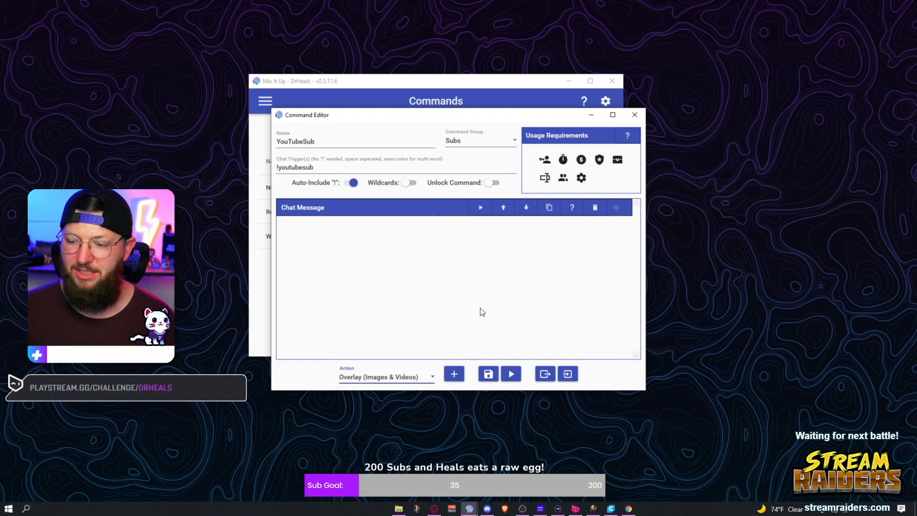
pyautogui.click(457, 373)
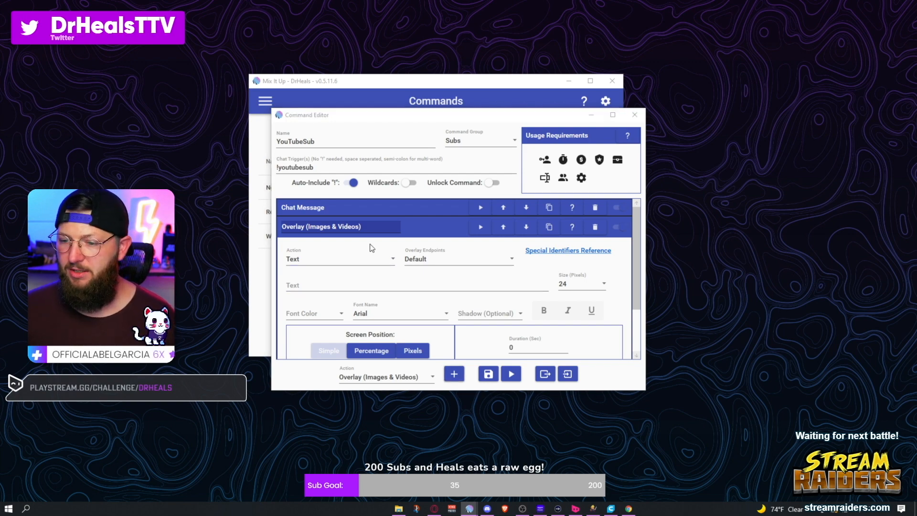
# Change the overlay action's type to Image and load "A Wild YouTube Sub Has Appeared.png" from the Sub PopUp folder
pyautogui.scroll(-1, 358, 249)
pyautogui.click(342, 239)
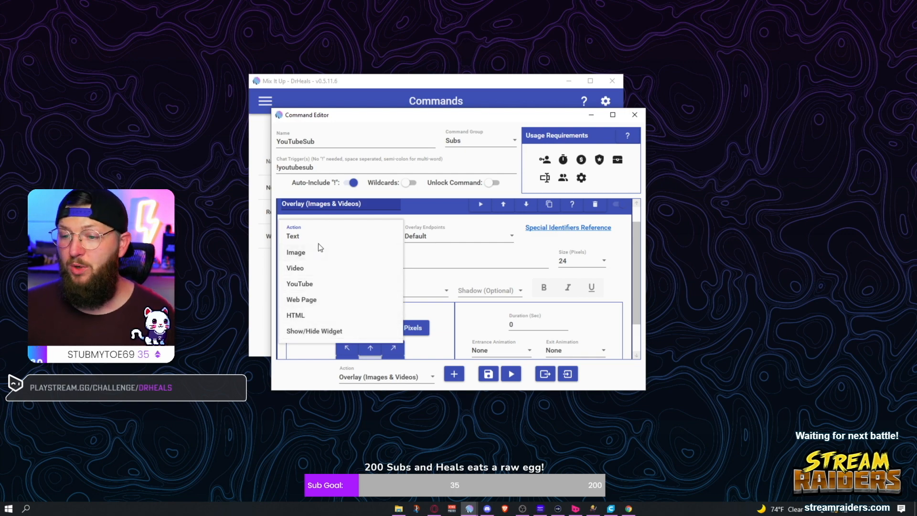
pyautogui.click(297, 255)
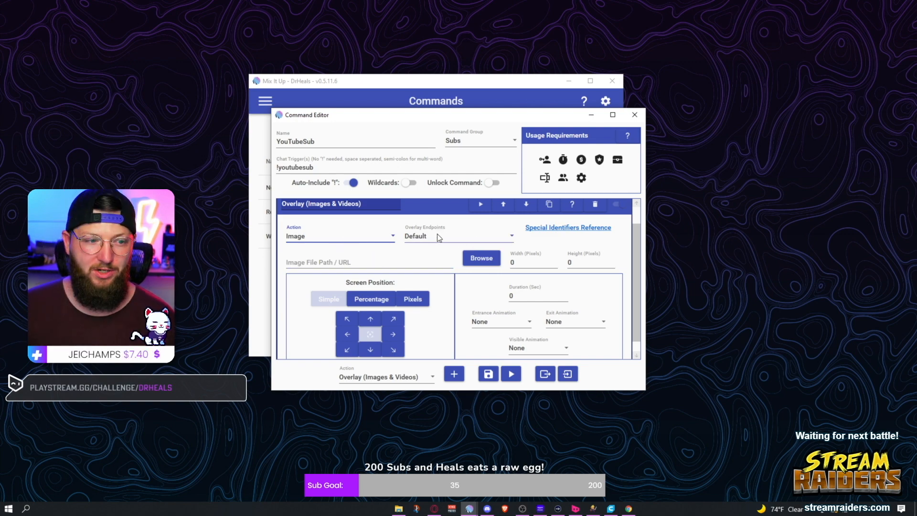
pyautogui.click(481, 258)
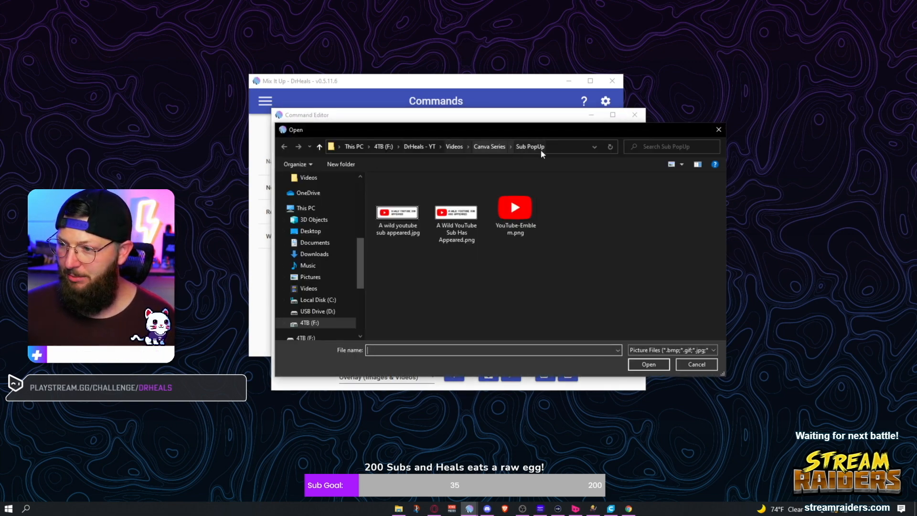
pyautogui.doubleClick(457, 214)
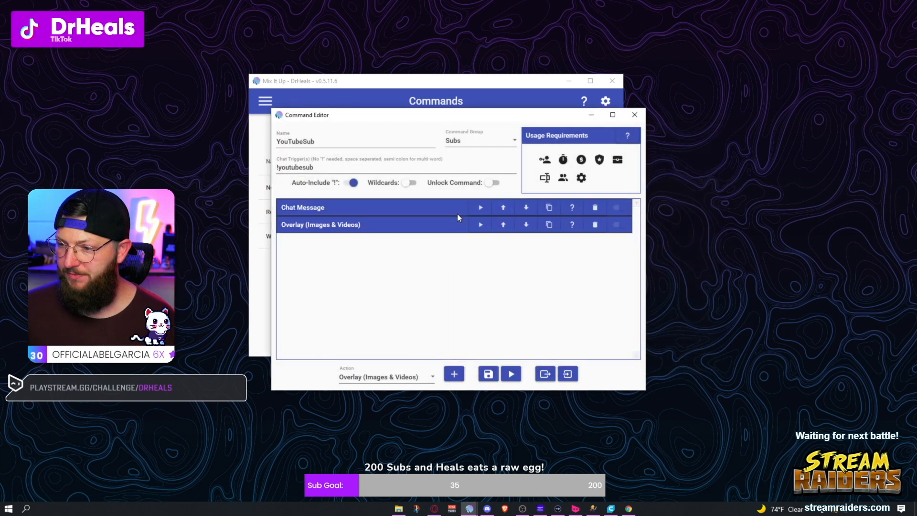
# Reopen the overlay action and set the image size to 600 pixels wide by 200 pixels high
pyautogui.click(402, 228)
pyautogui.scroll(-1, 465, 276)
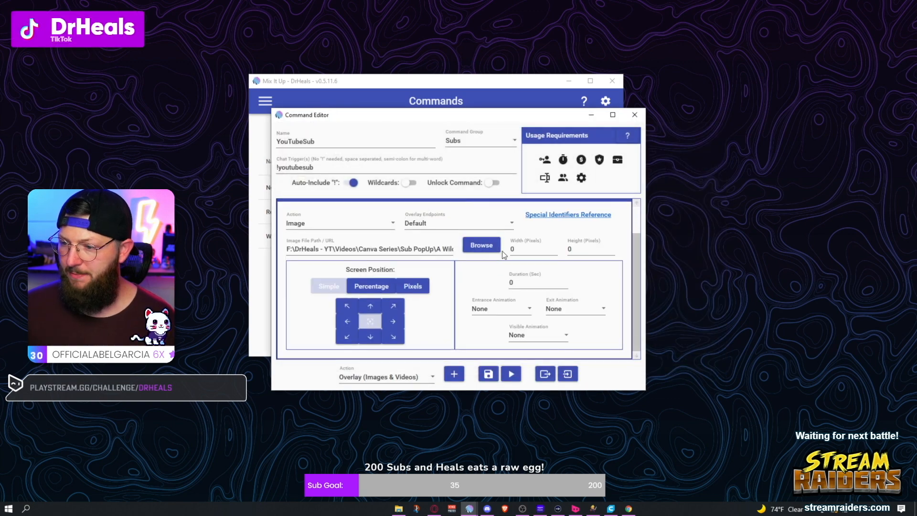
pyautogui.moveTo(522, 250); pyautogui.dragTo(501, 253)
pyautogui.write('600')
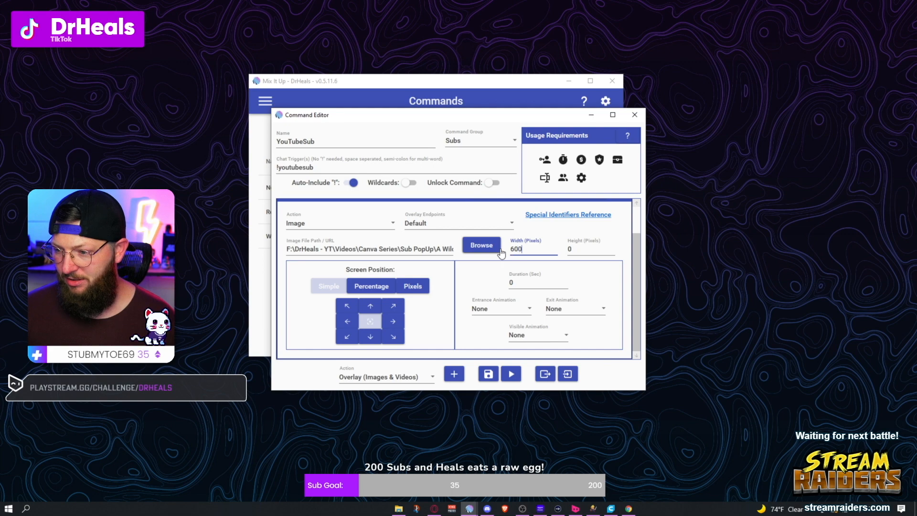
pyautogui.press('Tab')
pyautogui.write('200')
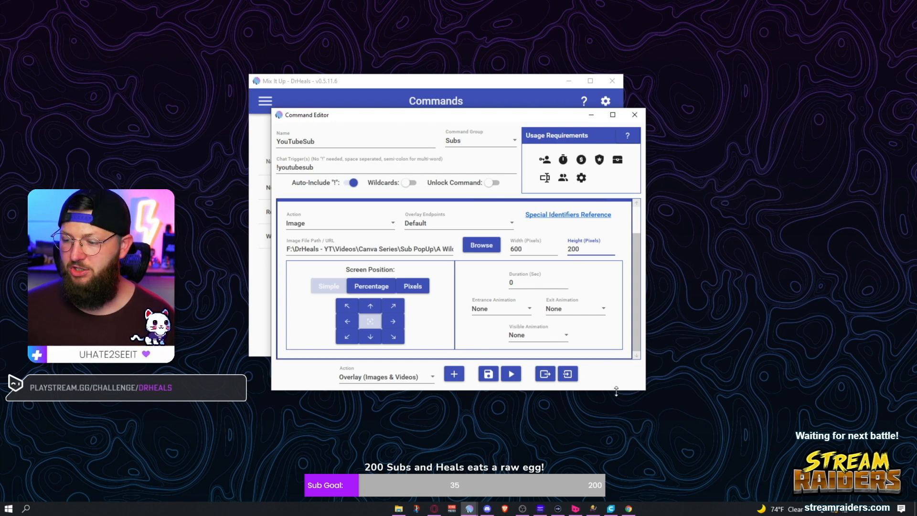
# Position the overlay image by percentage, roughly four-fifths from the left and slightly below the top, with a 14-second duration
pyautogui.moveTo(616, 391); pyautogui.dragTo(627, 465)
pyautogui.click(376, 322)
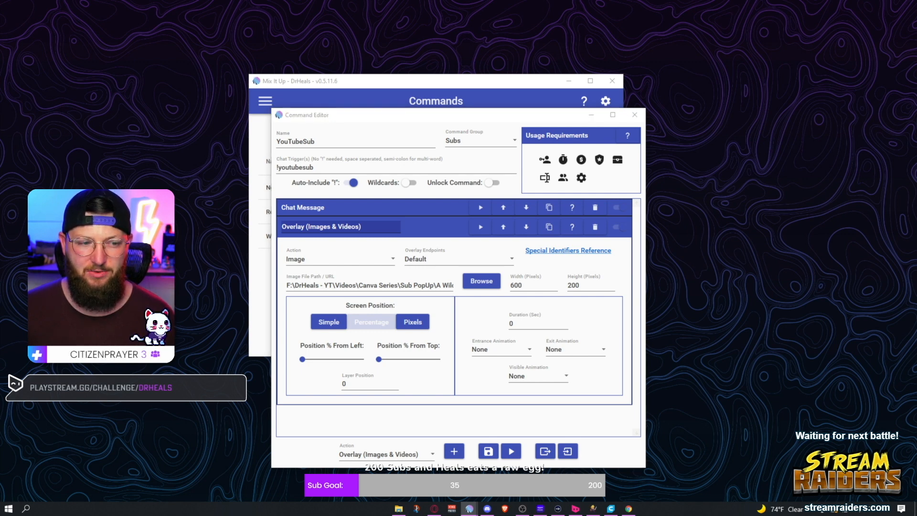
pyautogui.moveTo(302, 359); pyautogui.dragTo(353, 361)
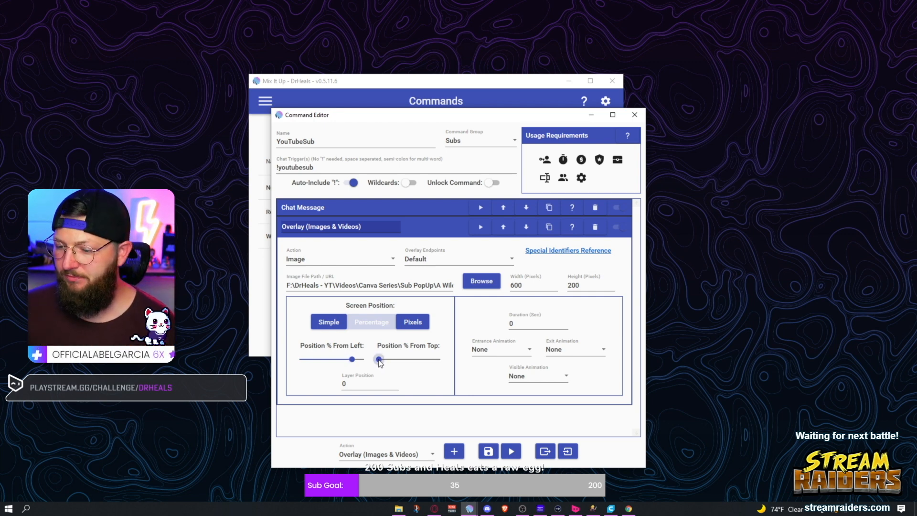
pyautogui.moveTo(380, 363); pyautogui.dragTo(387, 362)
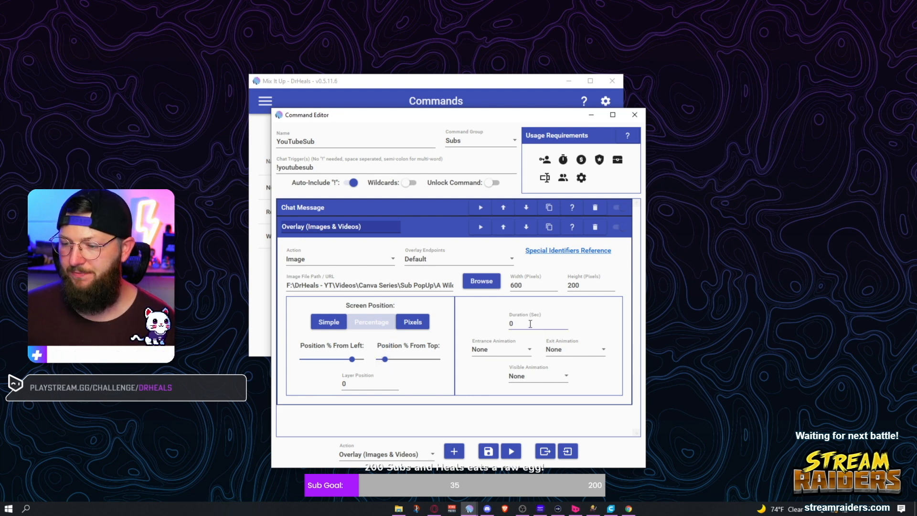
pyautogui.doubleClick(512, 324)
pyautogui.write('14')
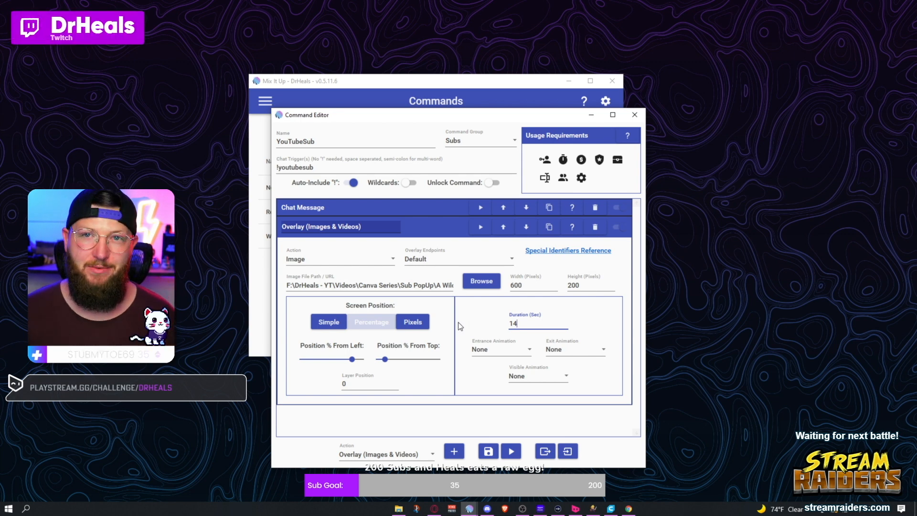
# Set the overlay's entrance animation to Slide In Down and its exit animation to Slide Out Up, then collapse the action
pyautogui.click(515, 349)
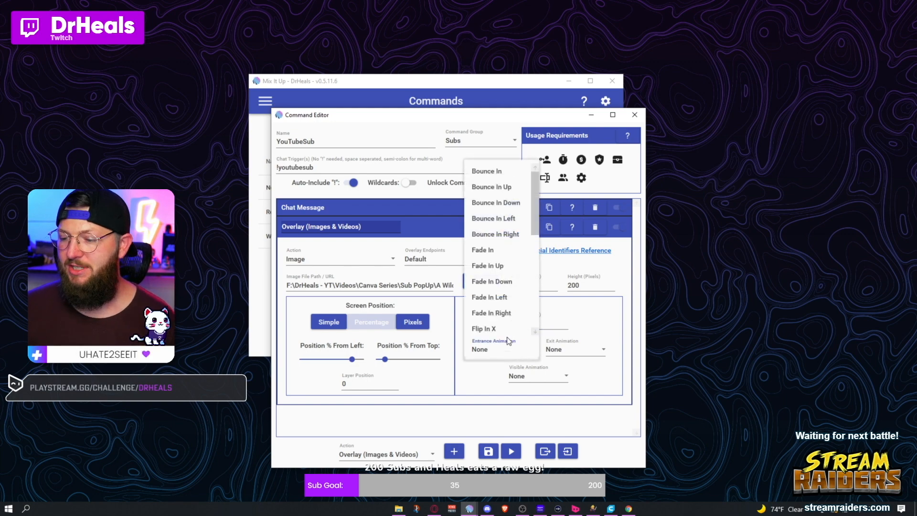
pyautogui.scroll(-2, 517, 222)
pyautogui.scroll(2, 505, 236)
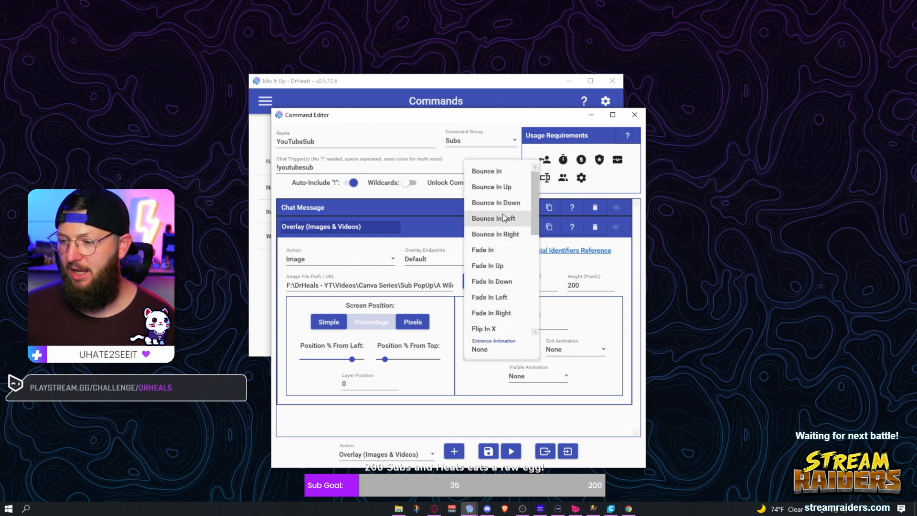
pyautogui.scroll(-1, 499, 300)
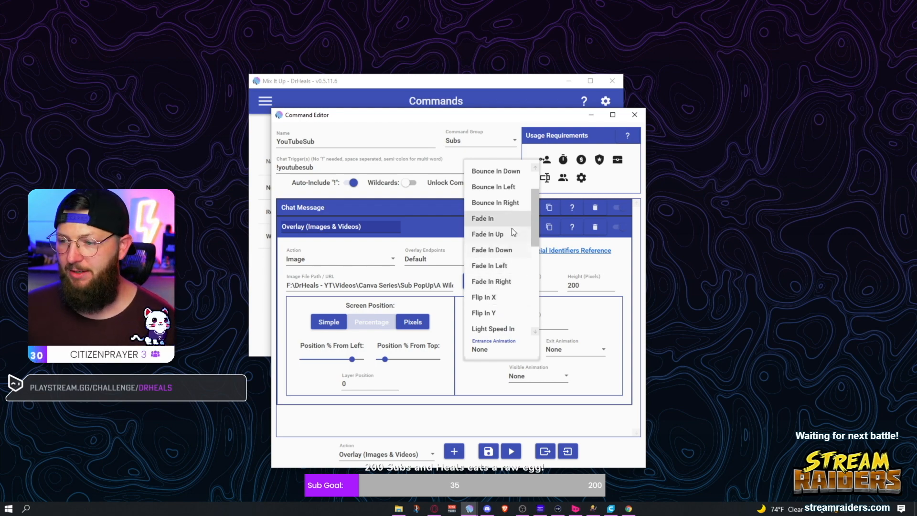
pyautogui.scroll(-2, 504, 297)
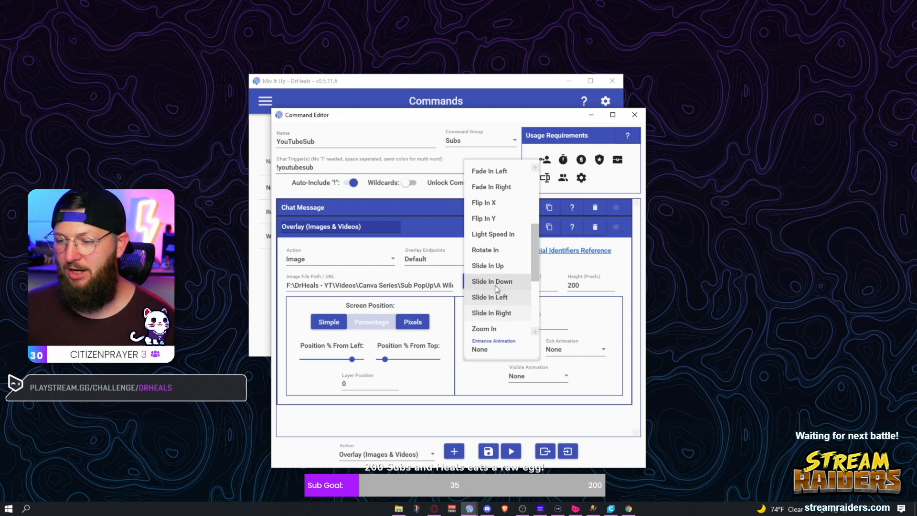
pyautogui.click(499, 281)
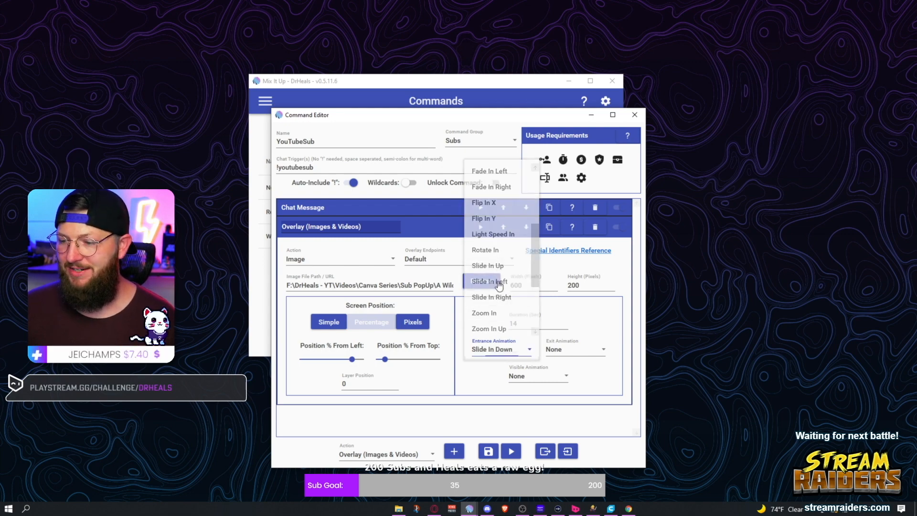
pyautogui.click(578, 351)
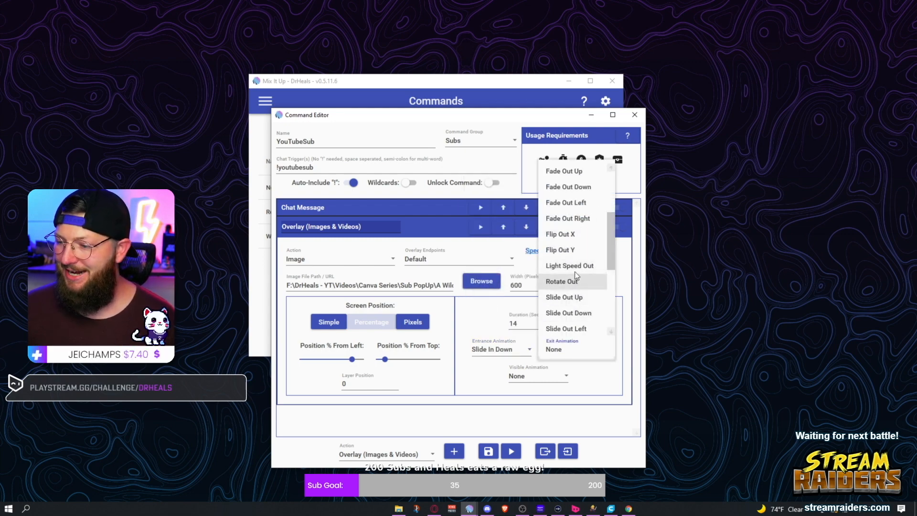
pyautogui.click(569, 298)
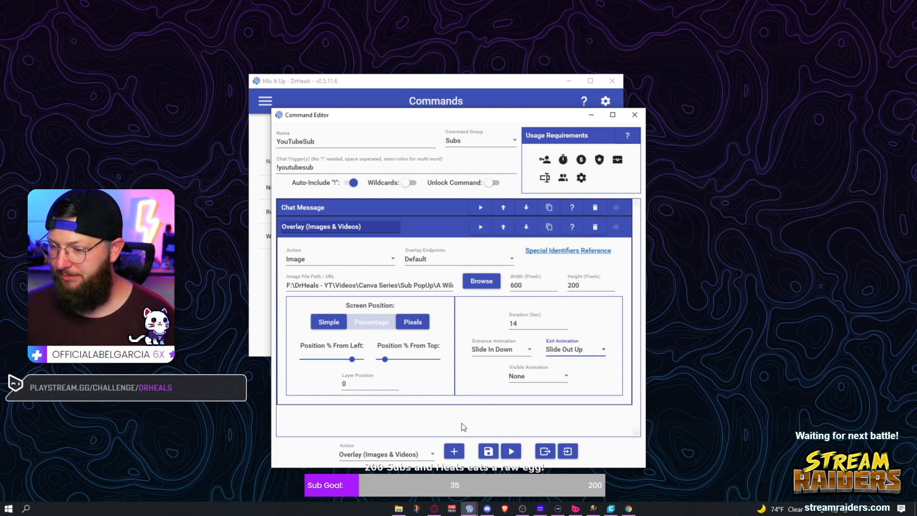
pyautogui.click(427, 232)
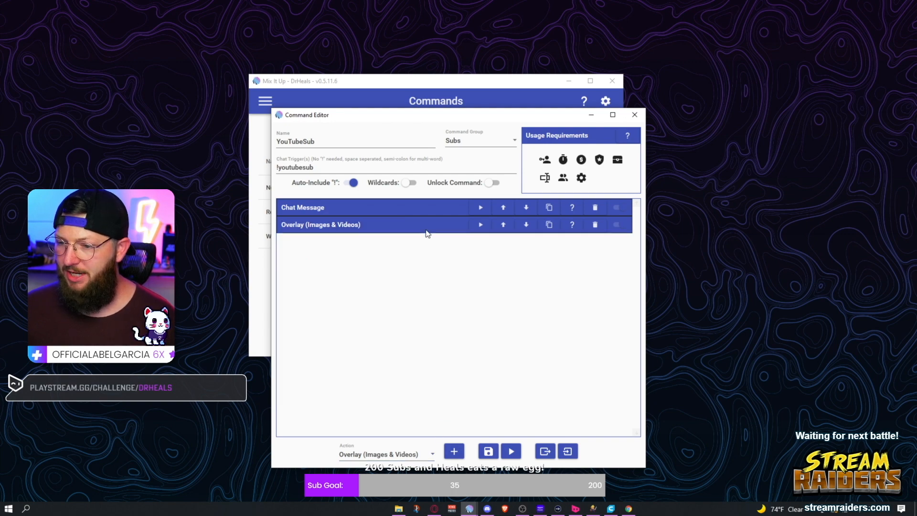
# Add a Sound action to the command after the overlay action
pyautogui.click(423, 455)
pyautogui.scroll(-1, 391, 382)
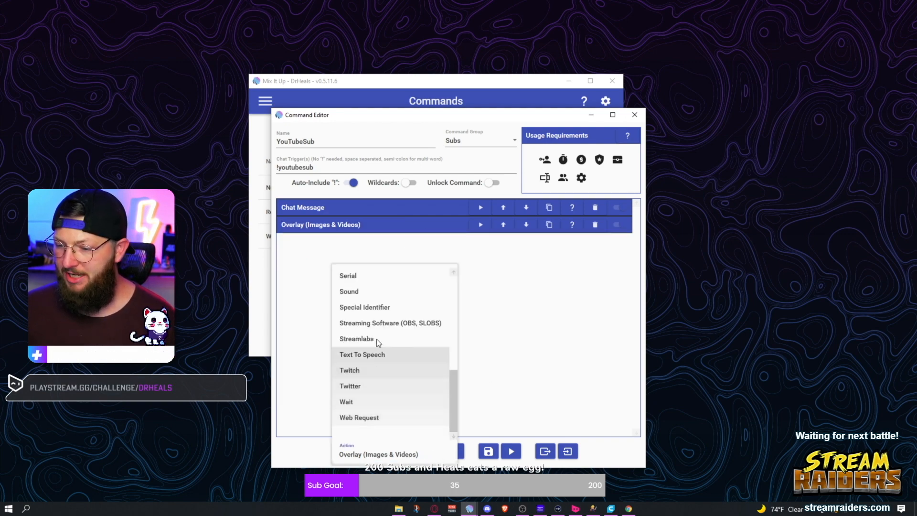
pyautogui.click(358, 293)
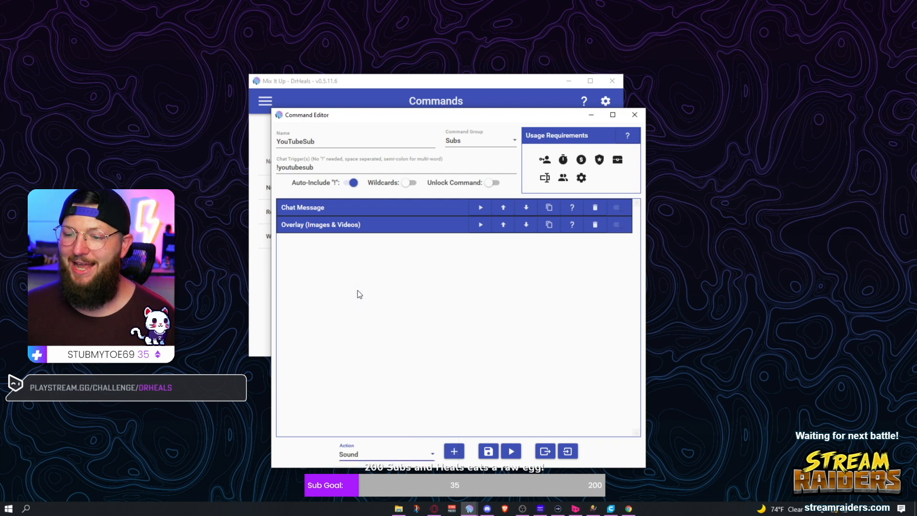
pyautogui.click(454, 451)
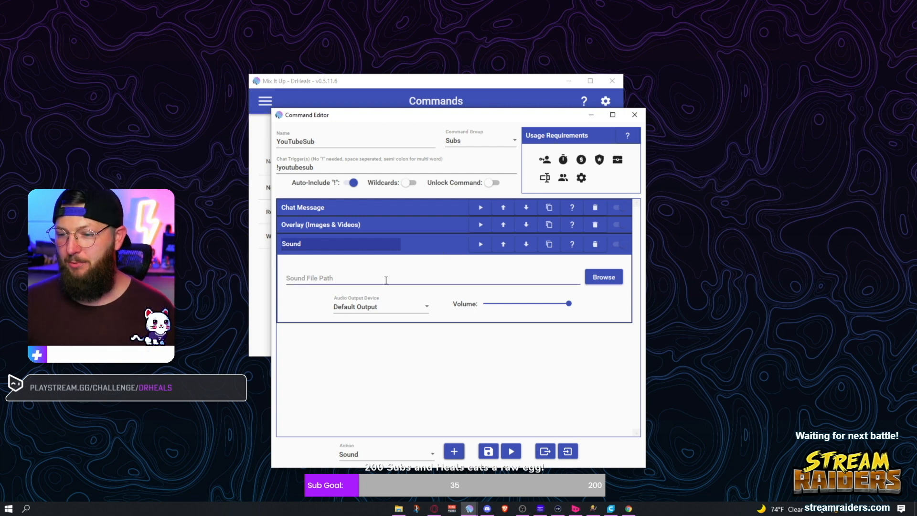
# Set the Sound action to play pokemon-battle.mp3 through Wave Link SFX (Elgato Wave:3) at about half volume, and save the command
pyautogui.click(606, 285)
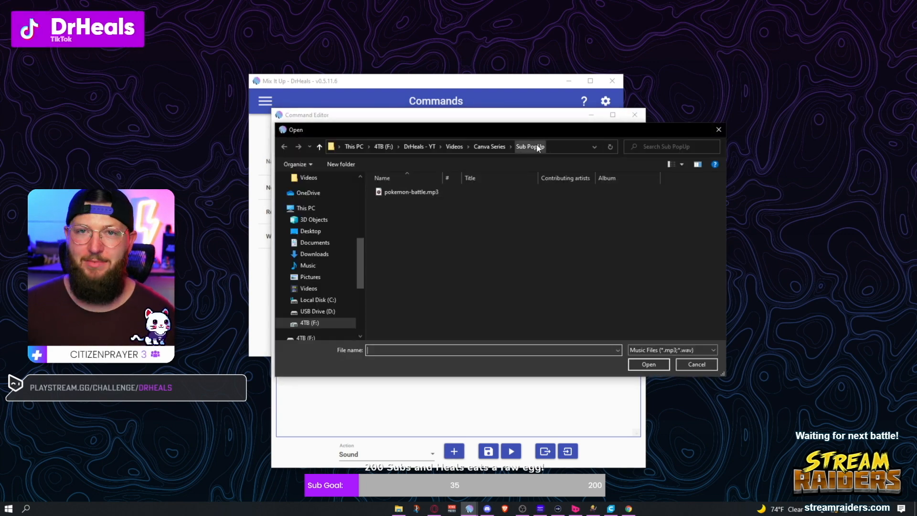
pyautogui.doubleClick(407, 192)
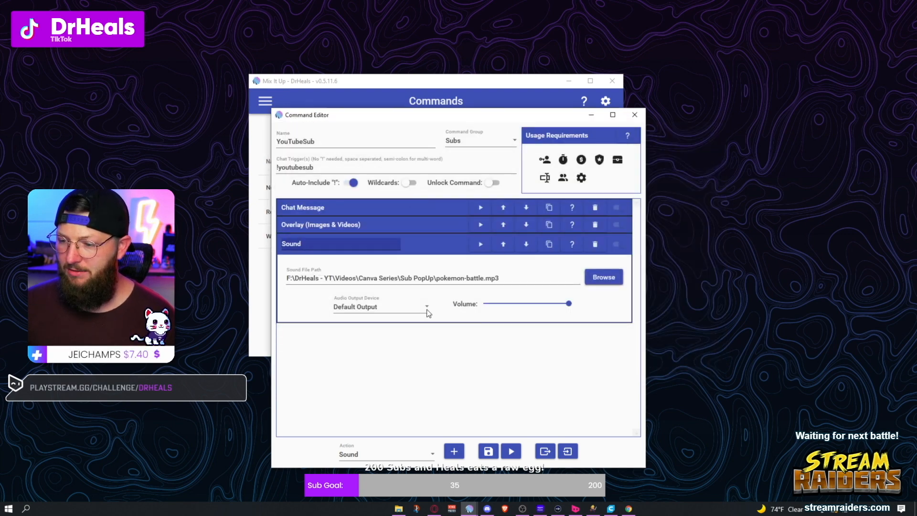
pyautogui.click(366, 309)
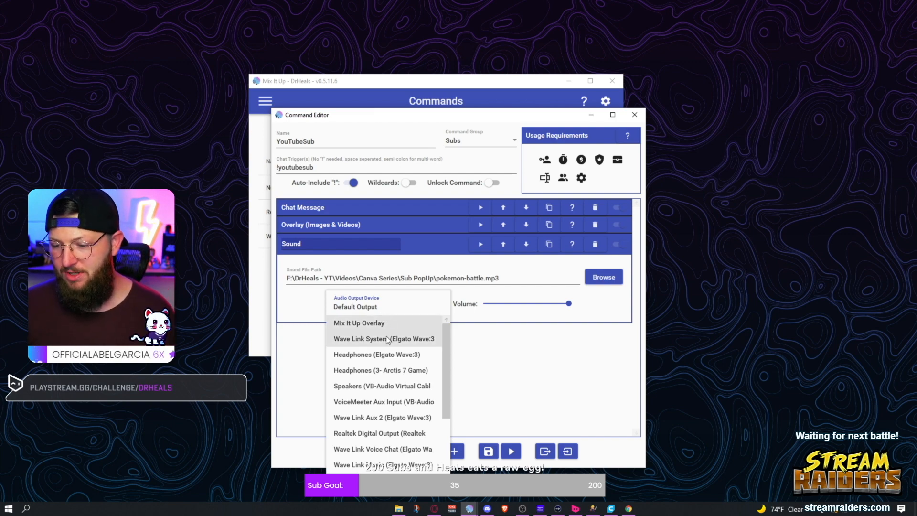
pyautogui.scroll(-2, 391, 451)
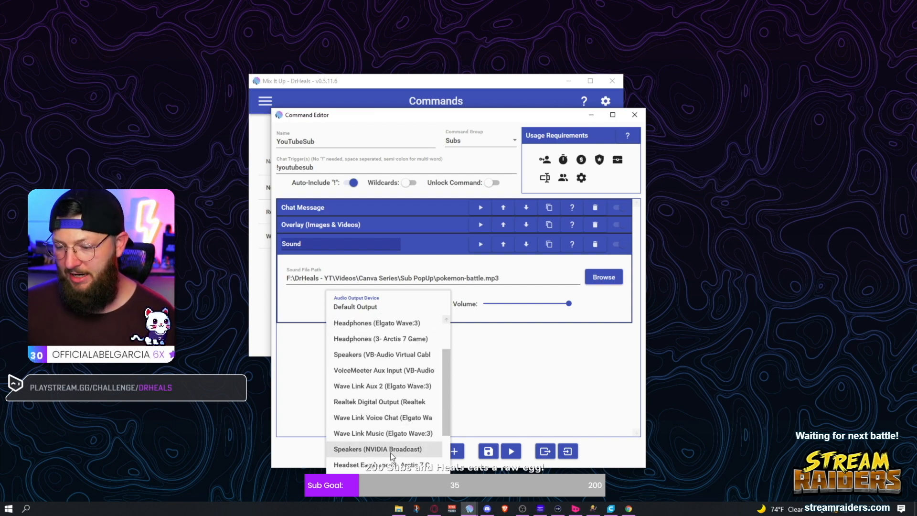
pyautogui.scroll(-1, 391, 454)
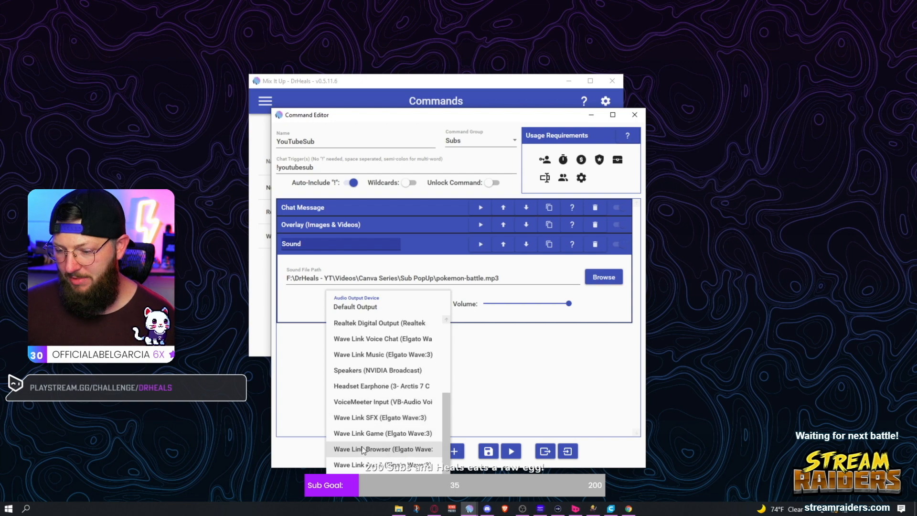
pyautogui.click(373, 418)
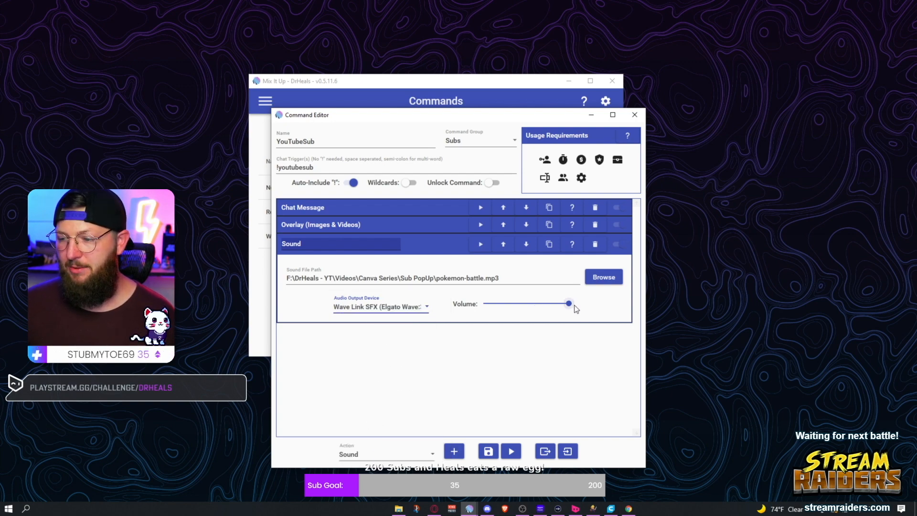
pyautogui.moveTo(568, 304); pyautogui.dragTo(528, 308)
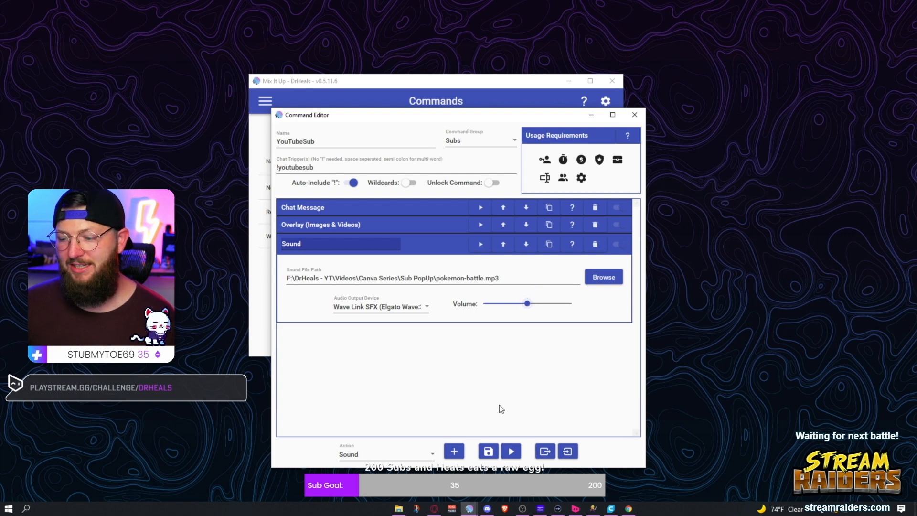
pyautogui.click(487, 452)
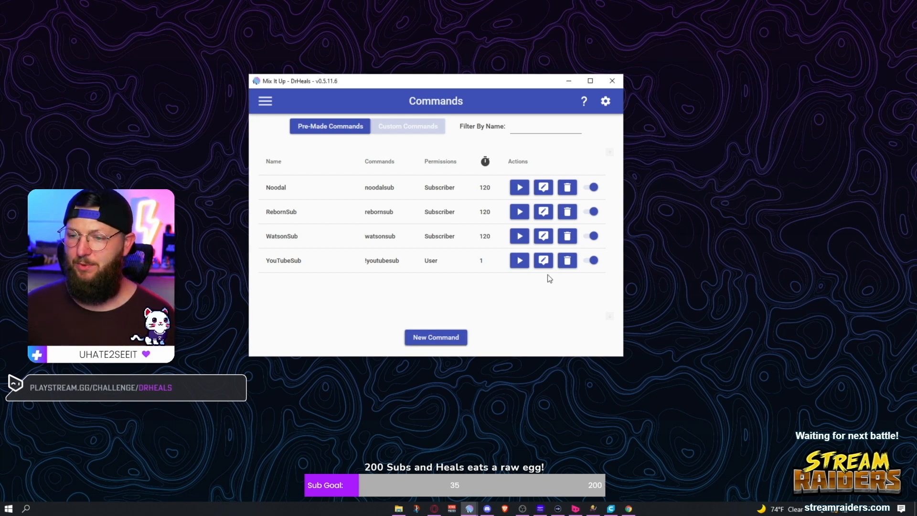
# Test-run the YouTubeSub command, resize its overlay image to 500 pixels wide by 175 pixels high, and save it
pyautogui.click(521, 262)
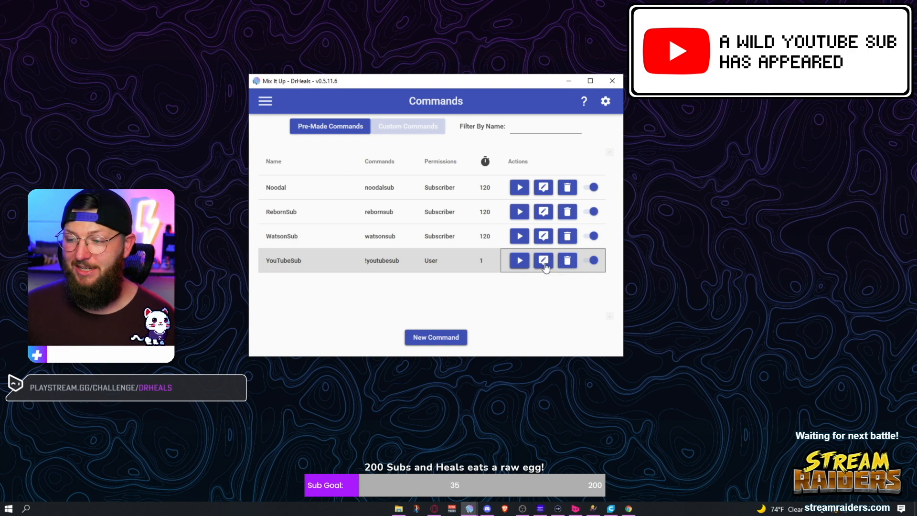
pyautogui.click(545, 264)
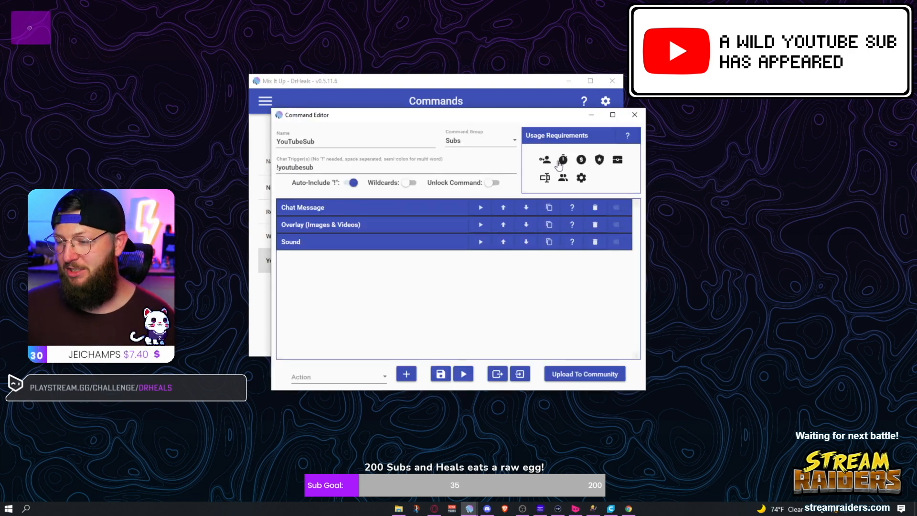
pyautogui.click(386, 224)
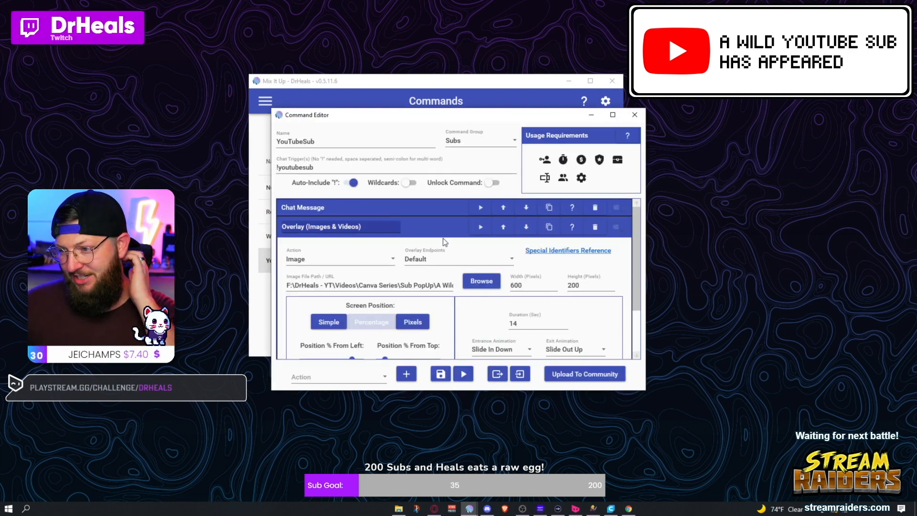
pyautogui.doubleClick(536, 287)
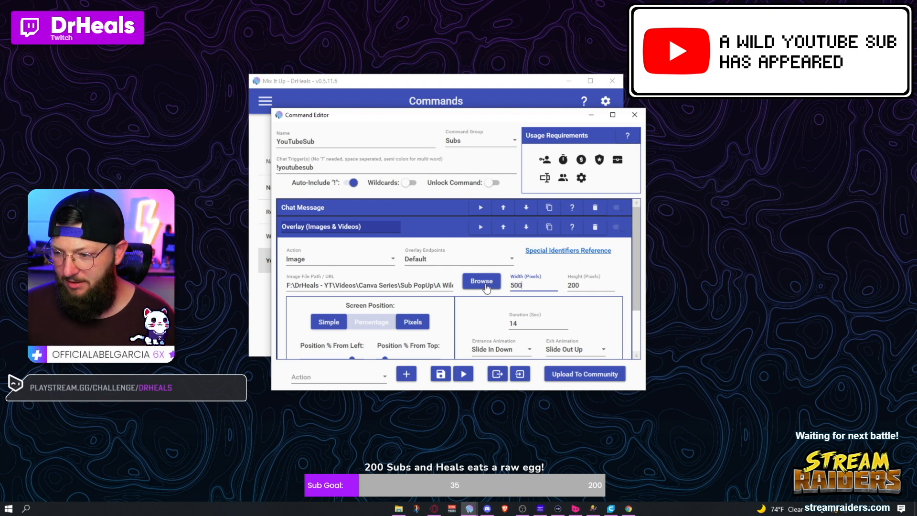
pyautogui.press('Tab')
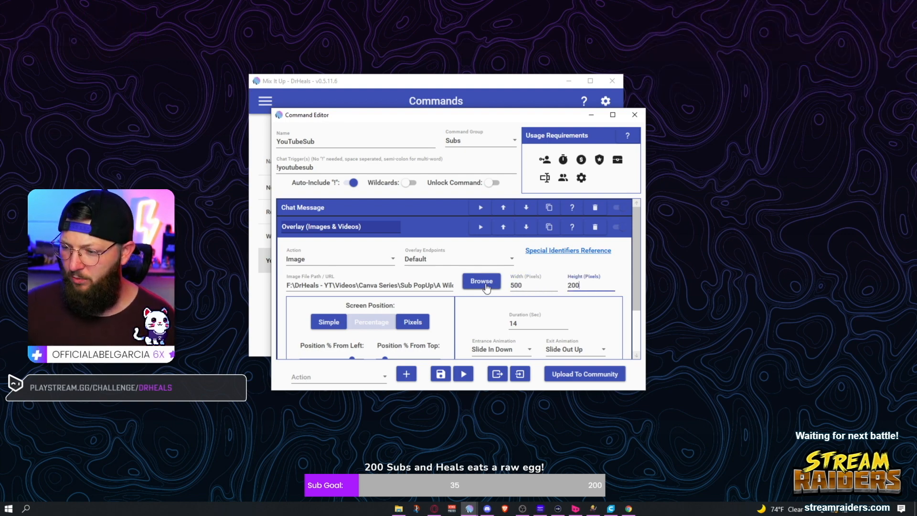
pyautogui.write('175')
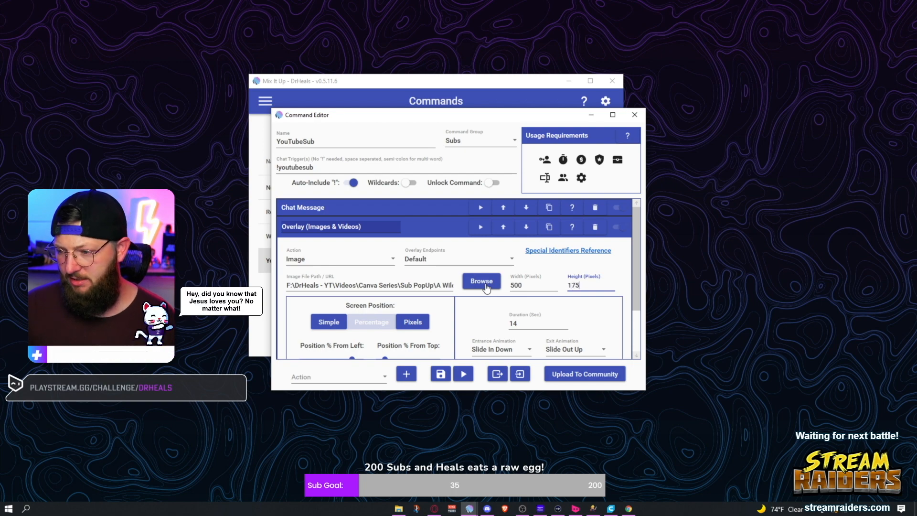
pyautogui.click(440, 373)
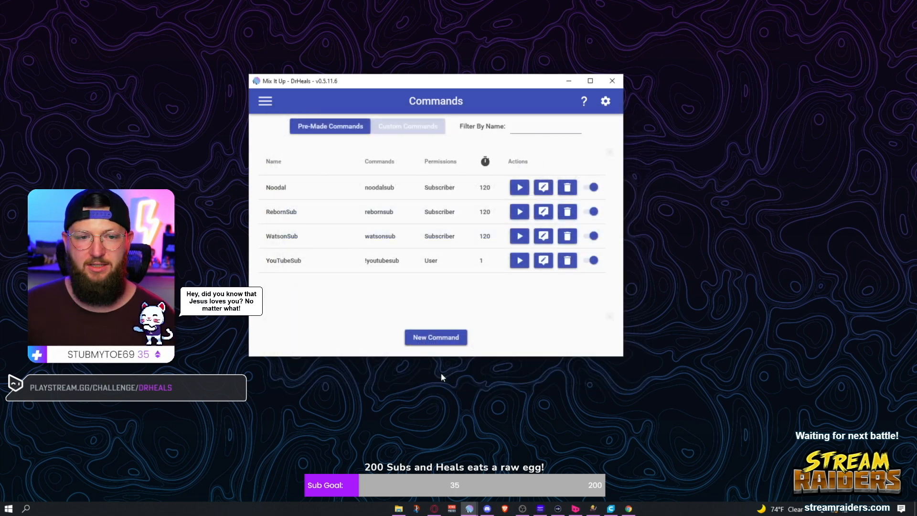
# Test the resized YouTubeSub alert, reopen its overlay action, shift the image slightly toward the screen's right edge, and preview the placement
pyautogui.click(516, 266)
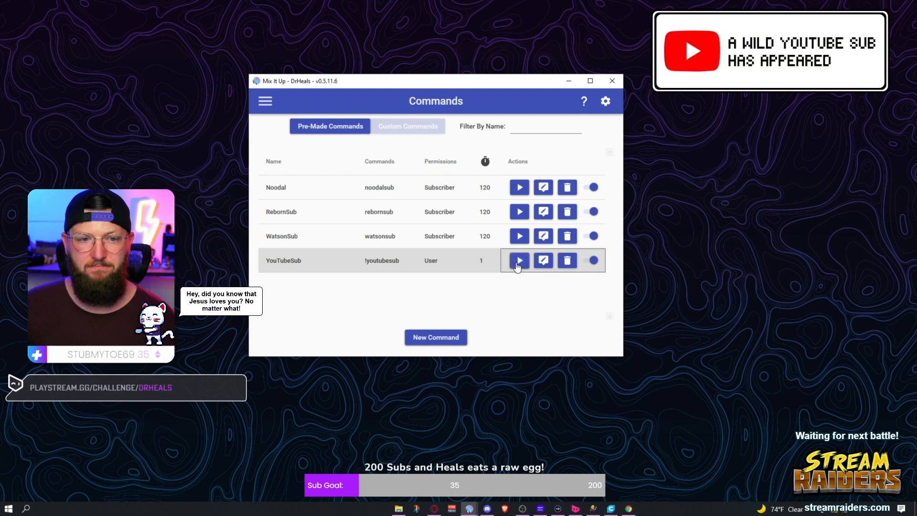
pyautogui.click(543, 261)
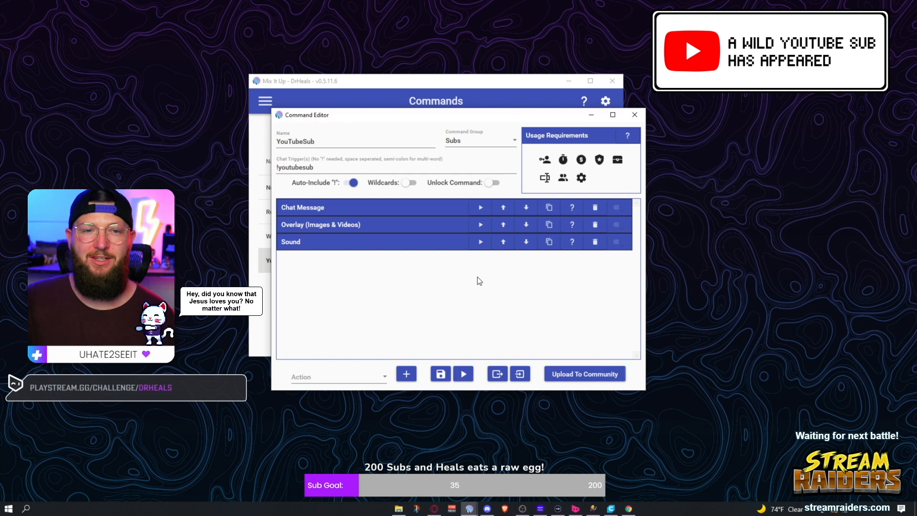
pyautogui.click(445, 223)
pyautogui.scroll(-1, 389, 324)
pyautogui.moveTo(355, 339); pyautogui.dragTo(355, 339)
pyautogui.click(464, 377)
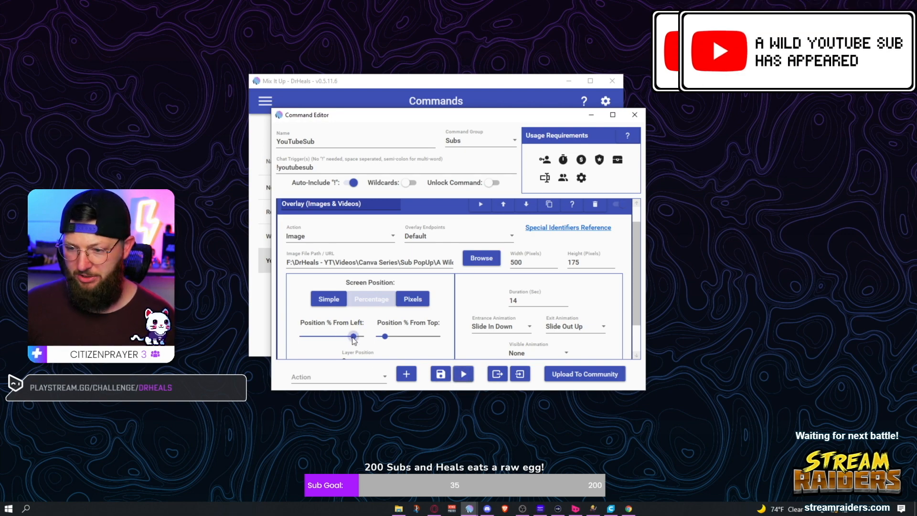
# Fine-tune the overlay image's percentage from the left with test runs until it sits just inside the screen edge, then save and rerun YouTubeSub
pyautogui.moveTo(355, 340); pyautogui.dragTo(354, 340)
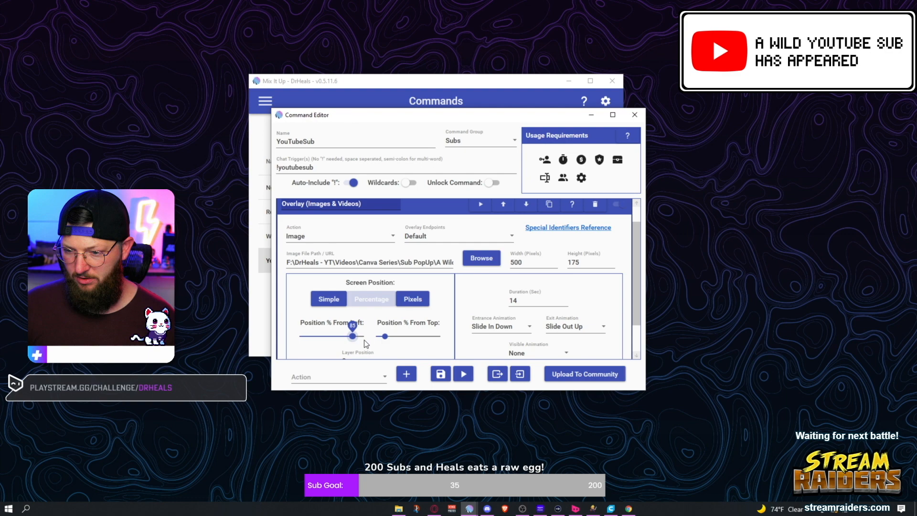
pyautogui.click(467, 376)
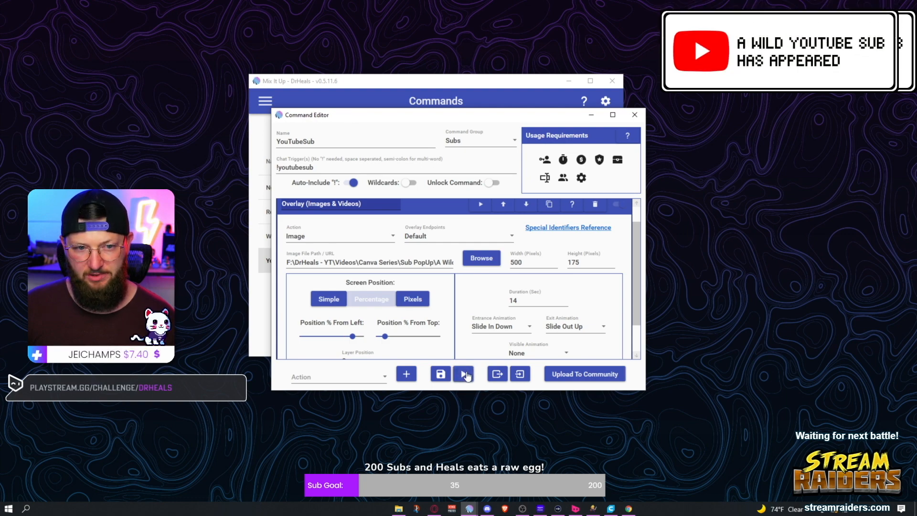
pyautogui.moveTo(353, 340); pyautogui.dragTo(362, 345)
pyautogui.click(463, 374)
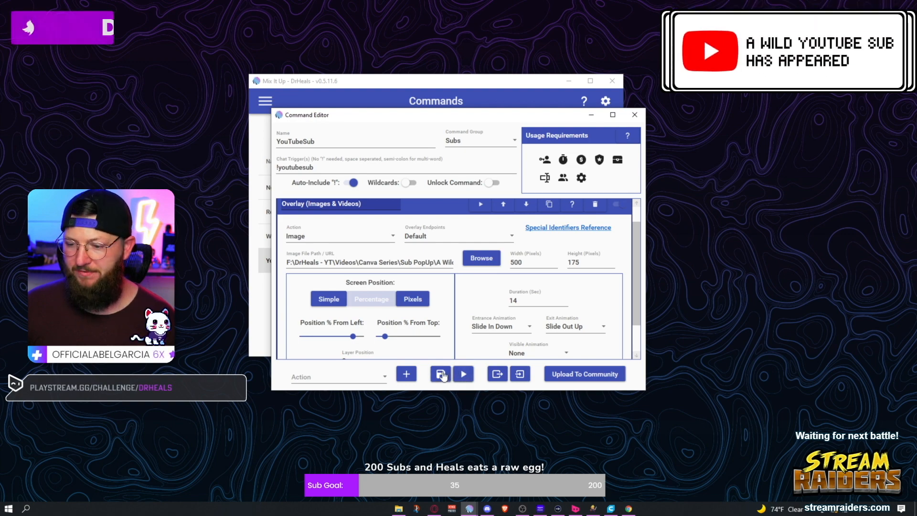
pyautogui.click(441, 375)
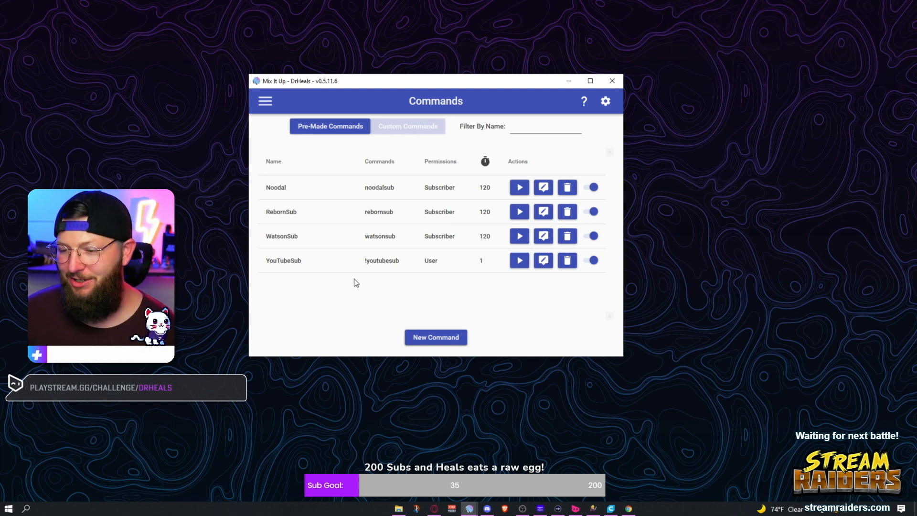
pyautogui.click(522, 264)
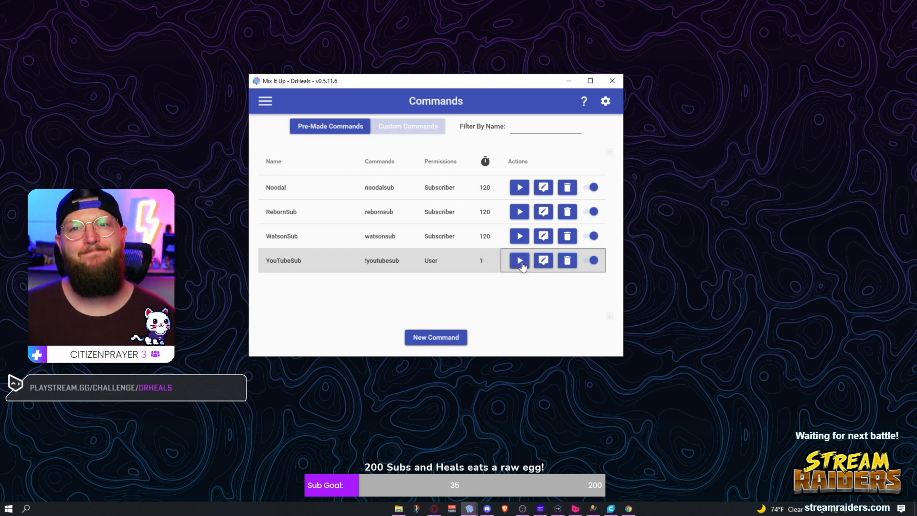